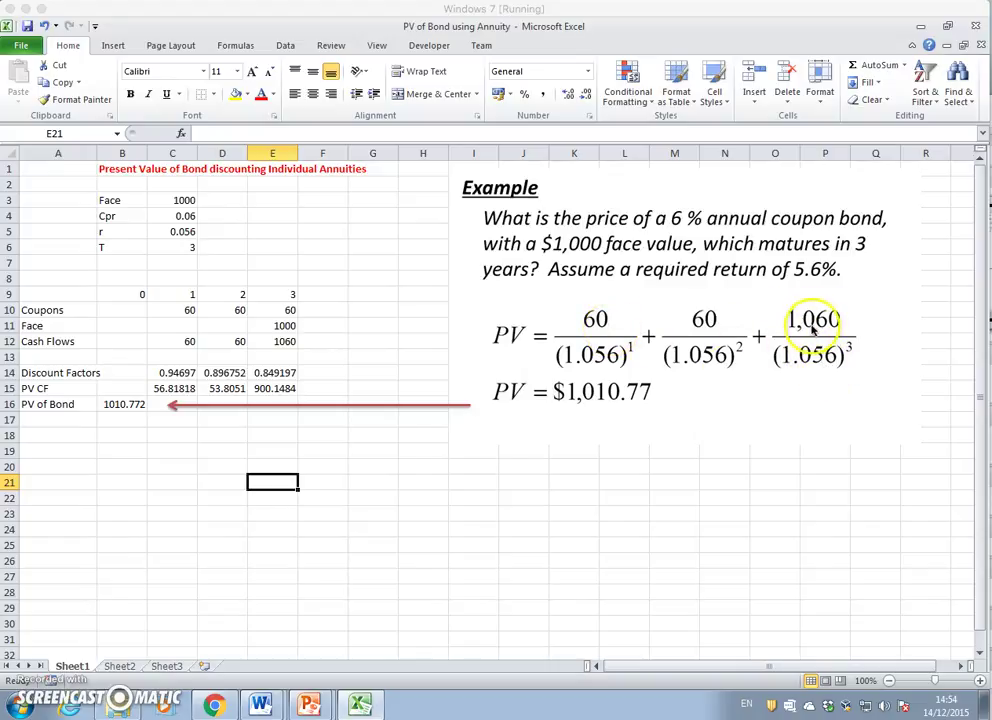
Check the total bond value formula on Sheet2, and switch to the Pricing Bonds and Yield to Maturity presentation in PowerPoint.
{"action": "left_click", "coordinate": [122, 667]}
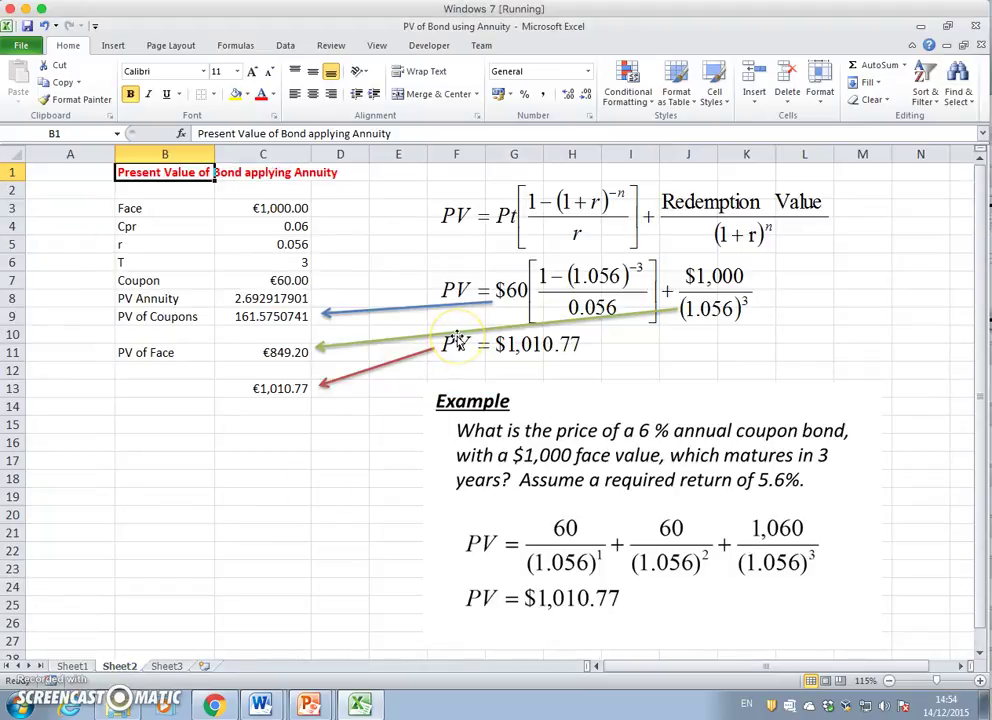
{"action": "left_click", "coordinate": [283, 390]}
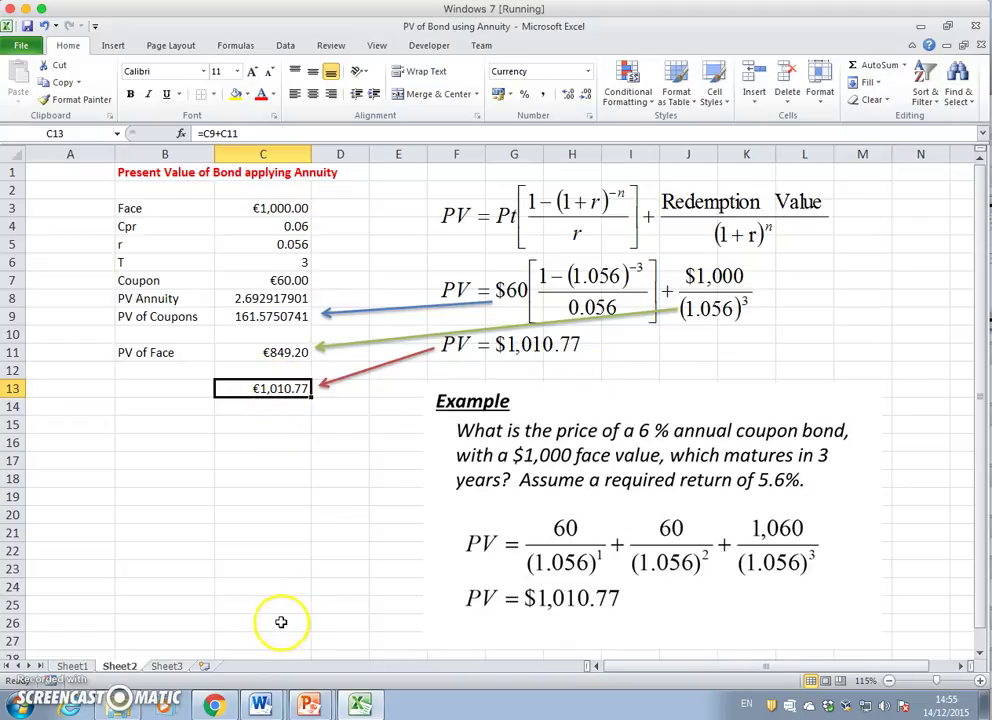
{"action": "left_click", "coordinate": [307, 703]}
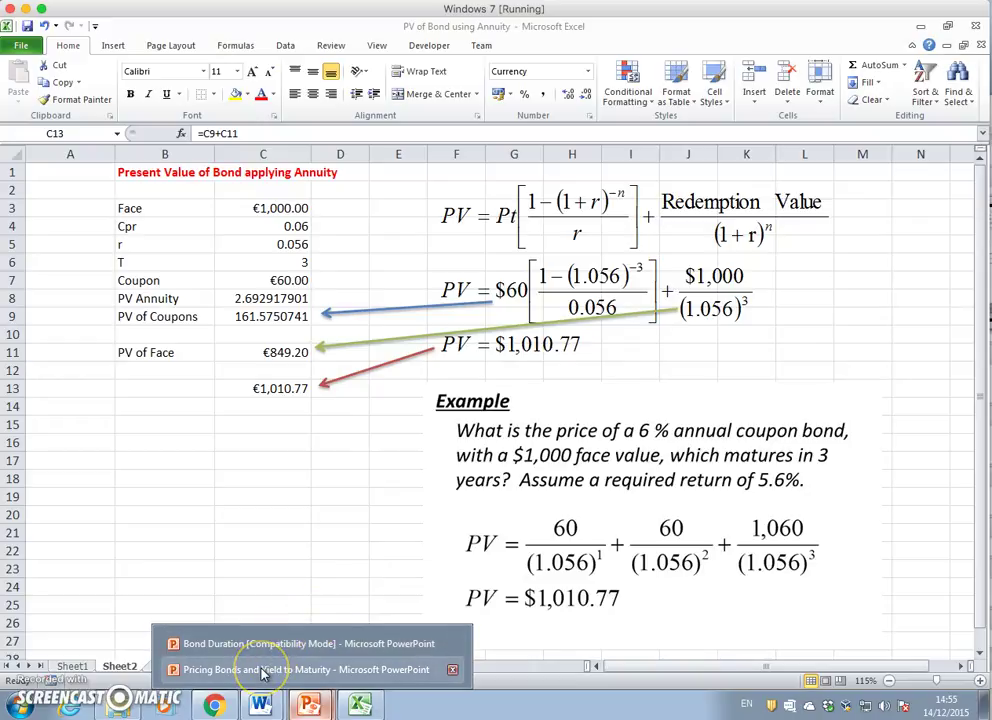
{"action": "left_click", "coordinate": [263, 670]}
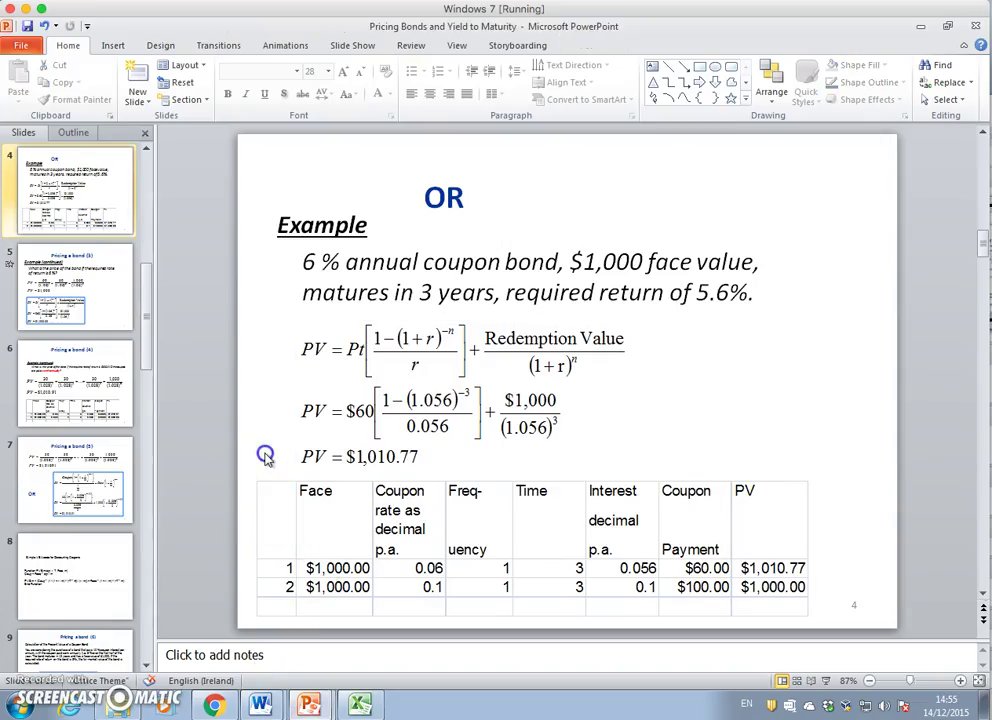
Compare the annual and semi-annual bond pricing slides with the slide holding the VBA code for discounting coupons.
{"action": "scroll", "coordinate": [266, 459], "scroll_direction": "down", "scroll_amount": 1}
{"action": "scroll", "coordinate": [266, 459], "scroll_direction": "down", "scroll_amount": 1}
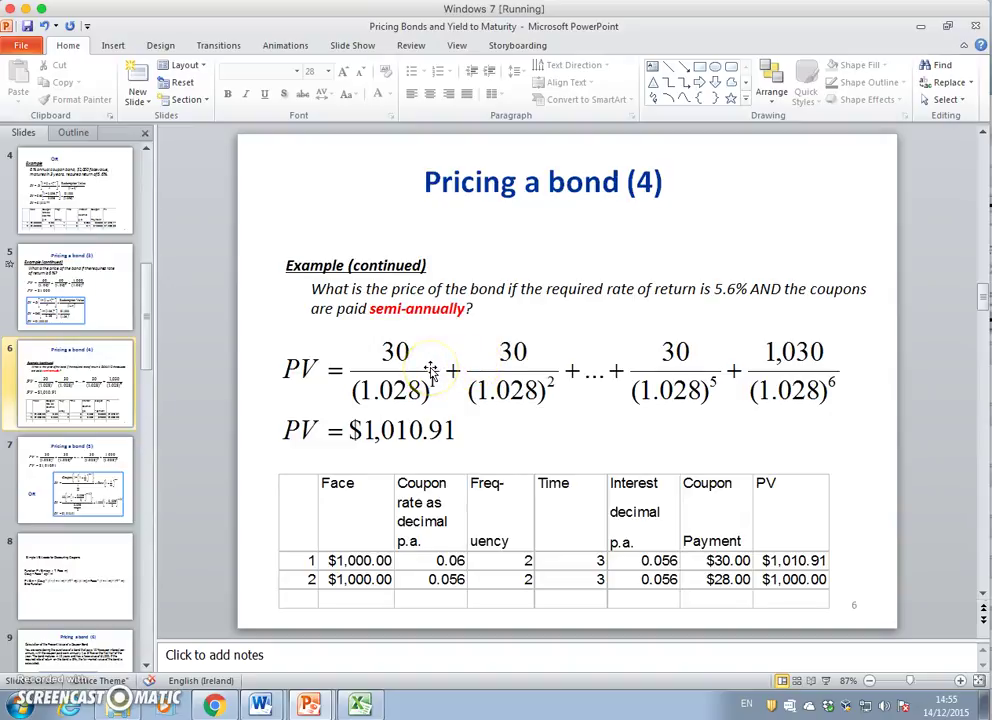
{"action": "scroll", "coordinate": [431, 370], "scroll_direction": "up", "scroll_amount": 1}
{"action": "scroll", "coordinate": [431, 370], "scroll_direction": "up", "scroll_amount": 2}
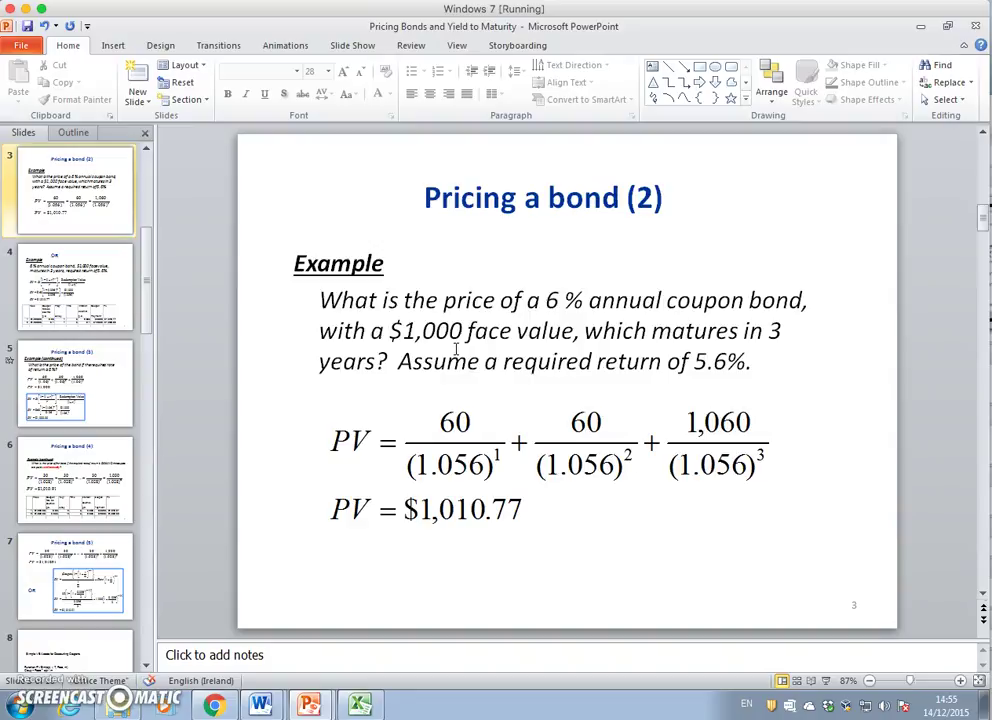
{"action": "scroll", "coordinate": [455, 348], "scroll_direction": "down", "scroll_amount": 4}
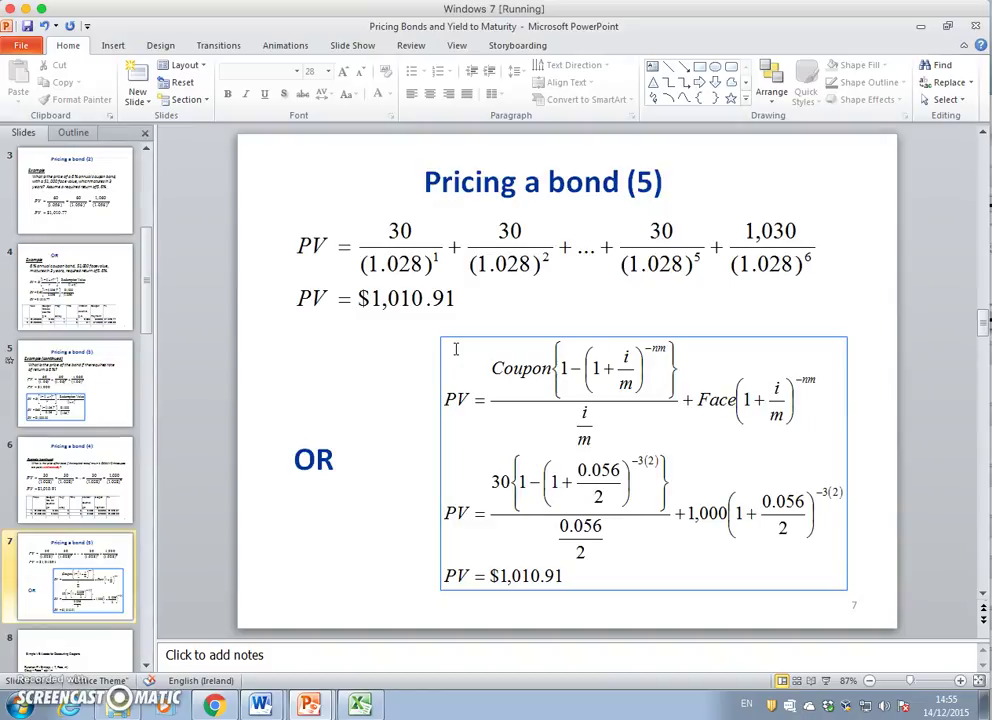
{"action": "scroll", "coordinate": [455, 348], "scroll_direction": "up", "scroll_amount": 1}
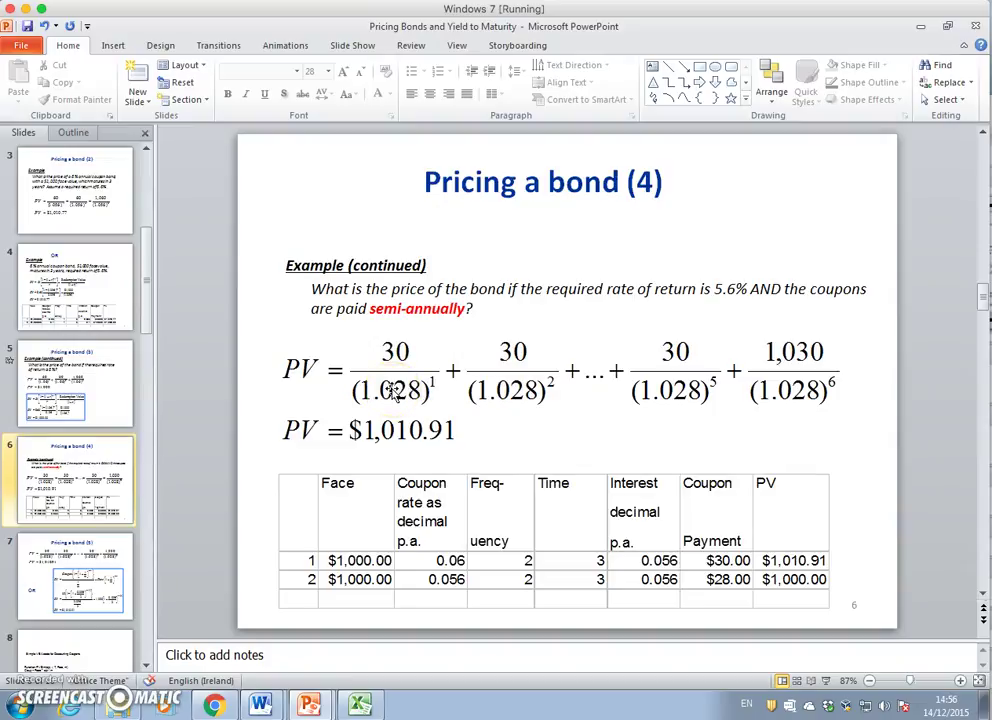
{"action": "scroll", "coordinate": [393, 390], "scroll_direction": "down", "scroll_amount": 1}
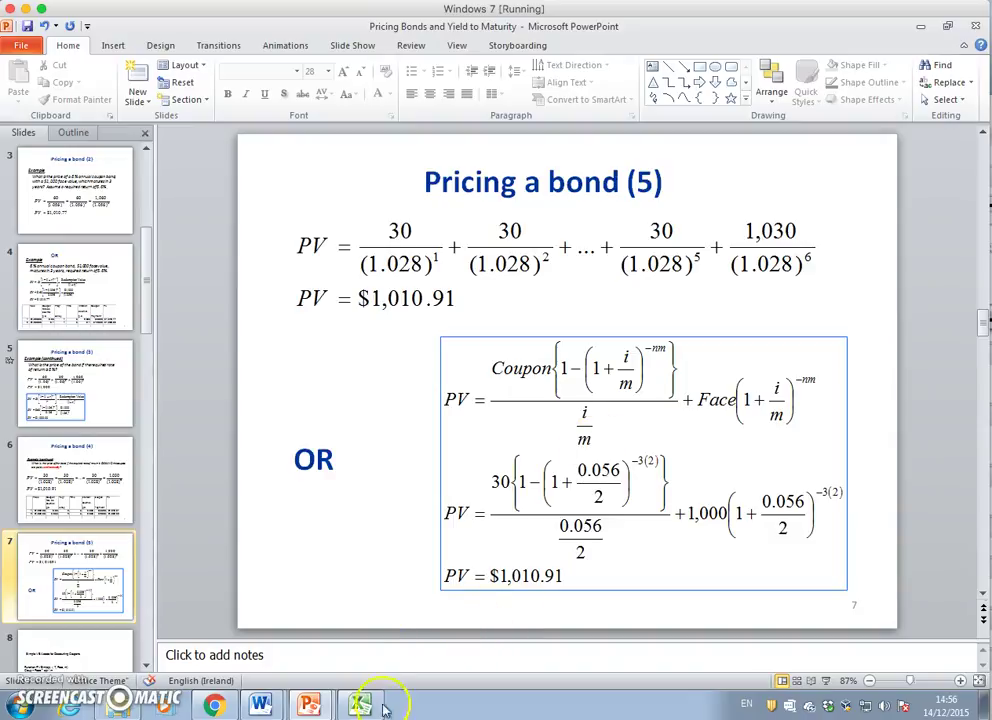
{"action": "scroll", "coordinate": [414, 567], "scroll_direction": "down", "scroll_amount": 1}
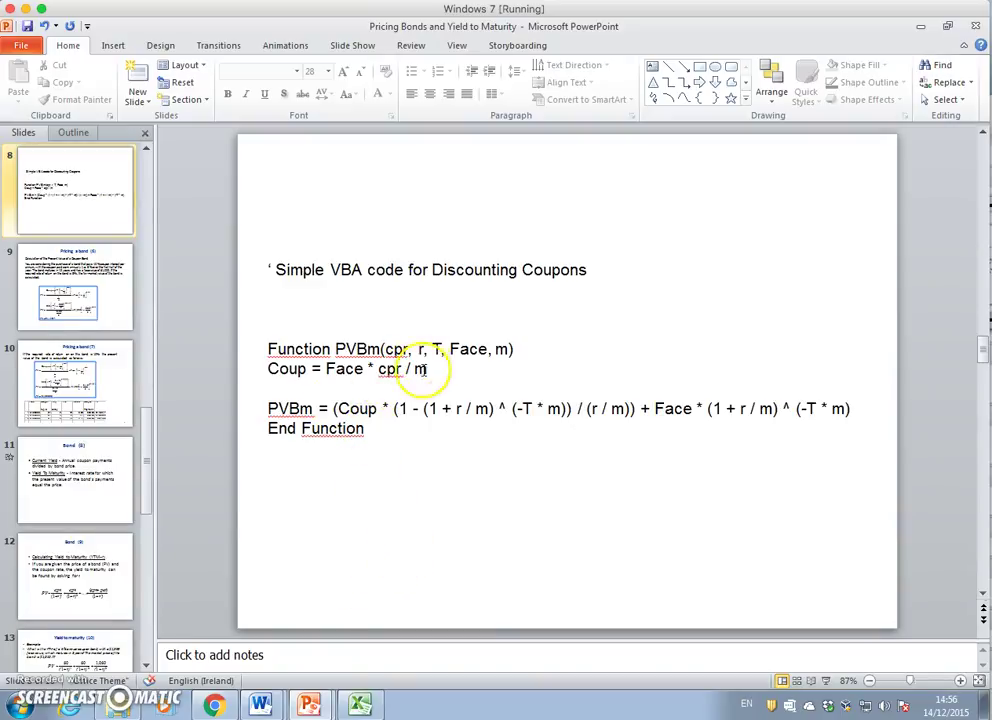
{"action": "scroll", "coordinate": [423, 432], "scroll_direction": "up", "scroll_amount": 2}
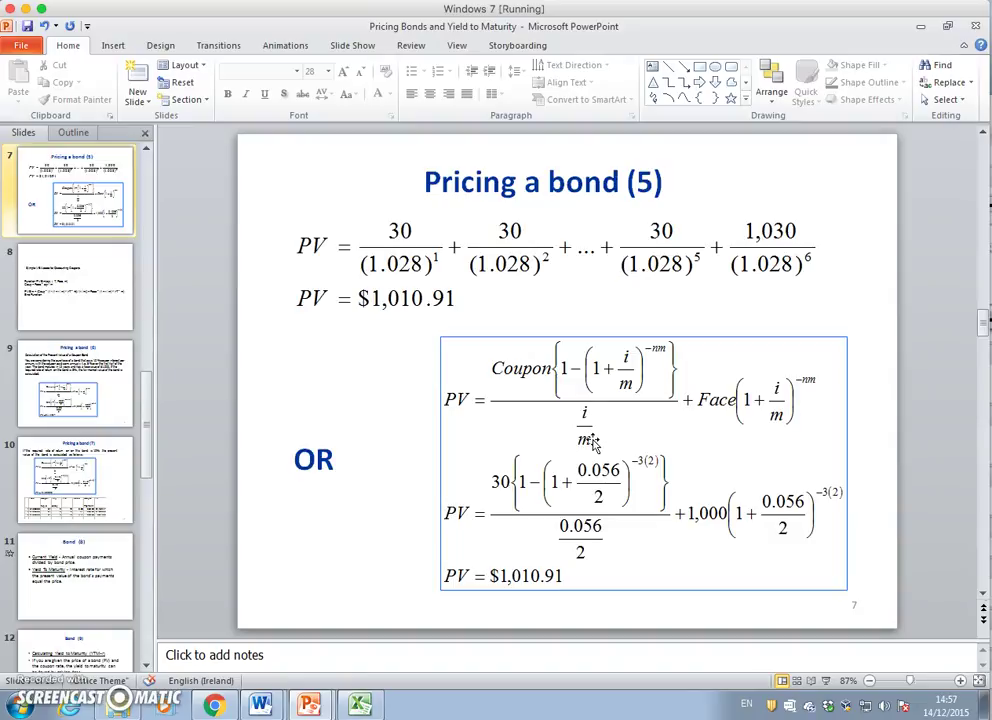
Edit the general PV equation on the Pricing a bond (5) slide, turning Coupon into a fraction of Coupon over 2.
{"action": "double_click", "coordinate": [546, 385]}
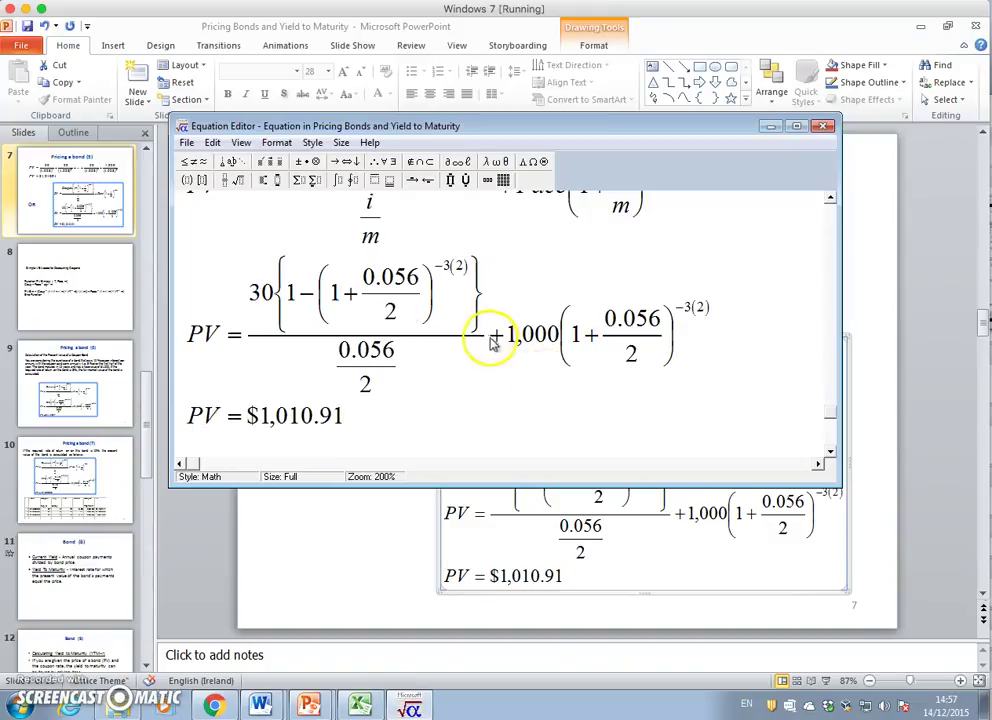
{"action": "left_click_drag", "start_coordinate": [830, 432], "coordinate": [826, 244]}
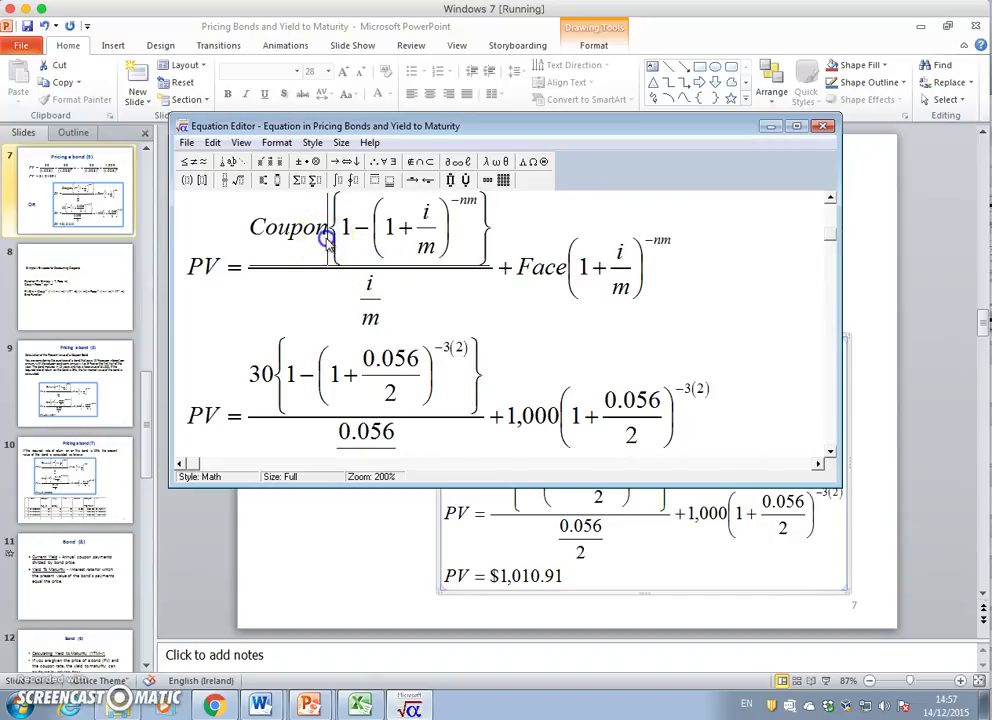
{"action": "left_click_drag", "start_coordinate": [328, 238], "coordinate": [278, 250]}
{"action": "left_click", "coordinate": [245, 247]}
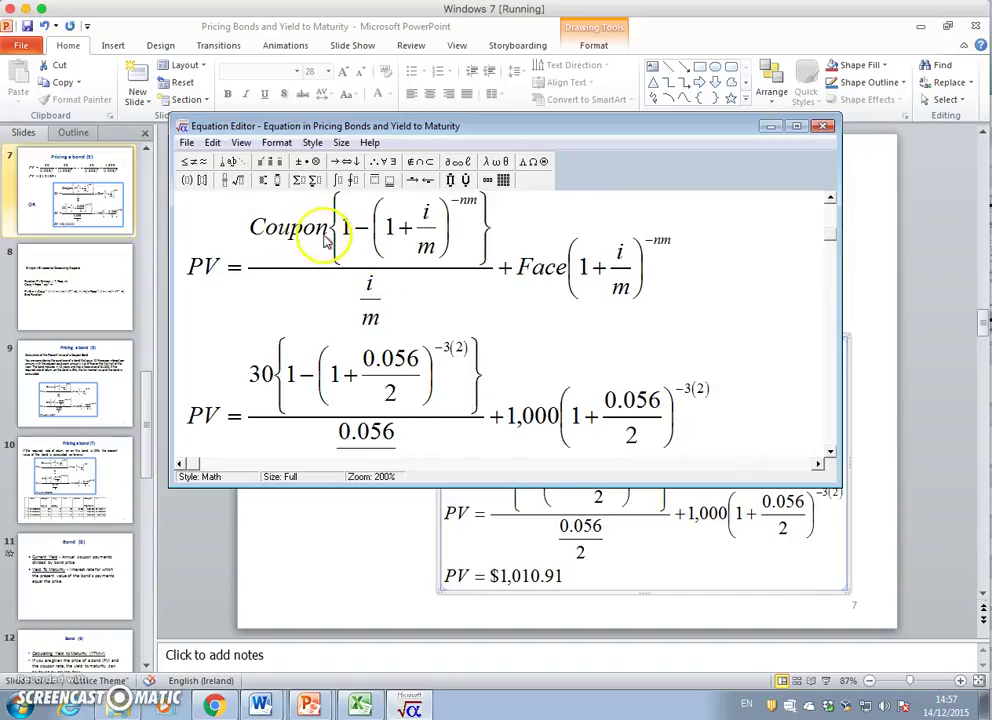
{"action": "left_click_drag", "start_coordinate": [330, 228], "coordinate": [255, 232]}
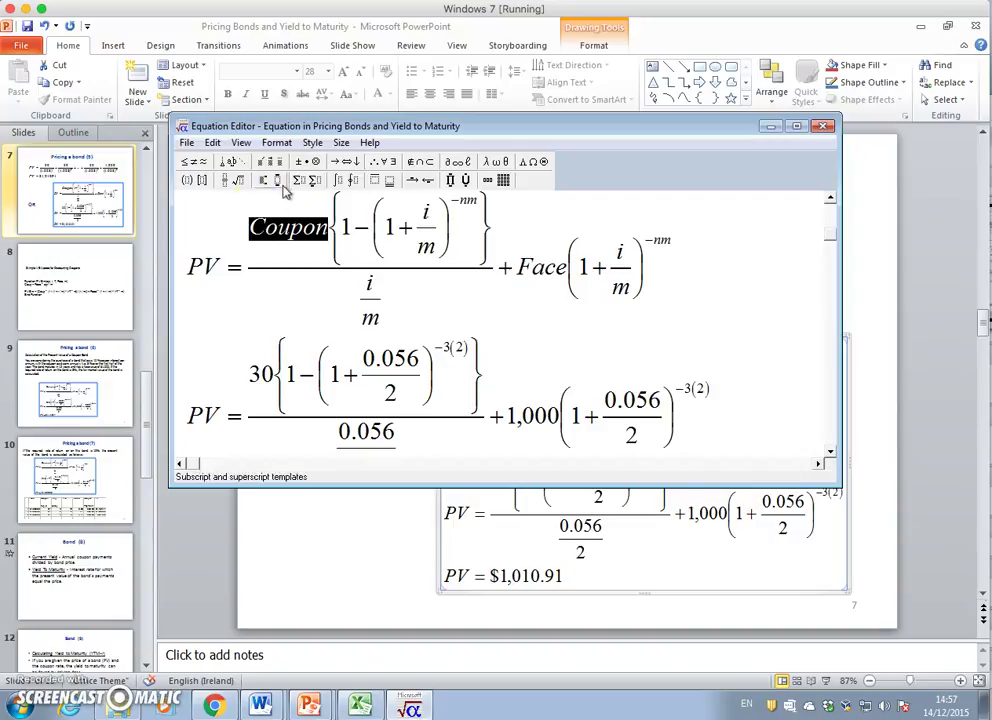
{"action": "left_click", "coordinate": [231, 179]}
{"action": "left_click", "coordinate": [224, 196]}
{"action": "left_click", "coordinate": [290, 250]}
{"action": "type", "text": "2"}
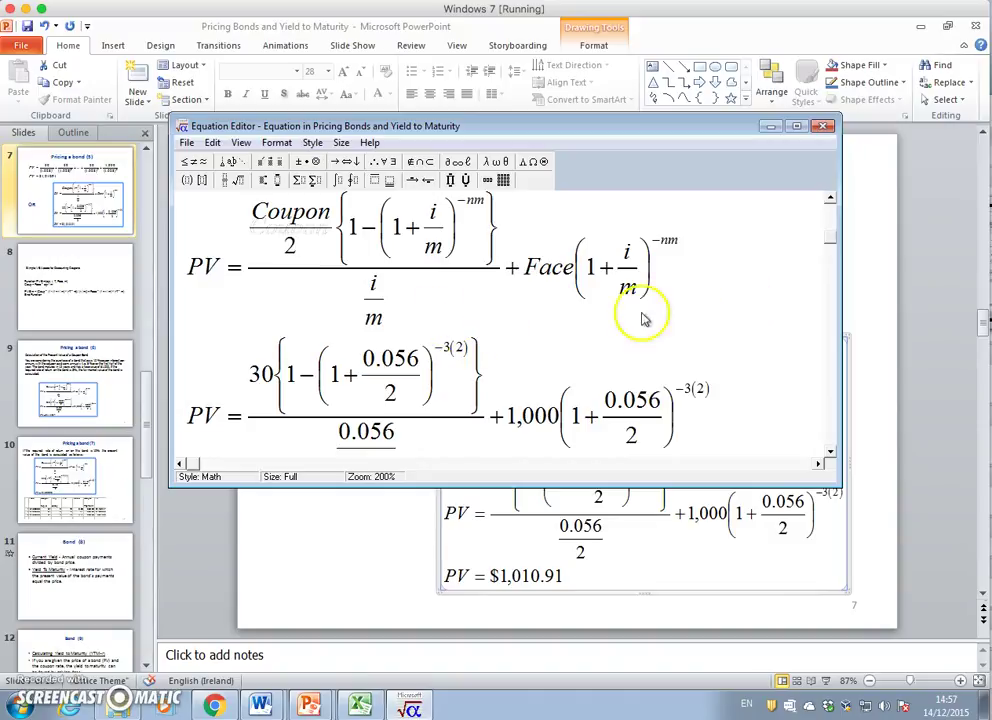
Replace i with r inside the two bracketed rate fractions of the equation and close the equation editor.
{"action": "left_click", "coordinate": [435, 215]}
{"action": "double_click", "coordinate": [435, 215]}
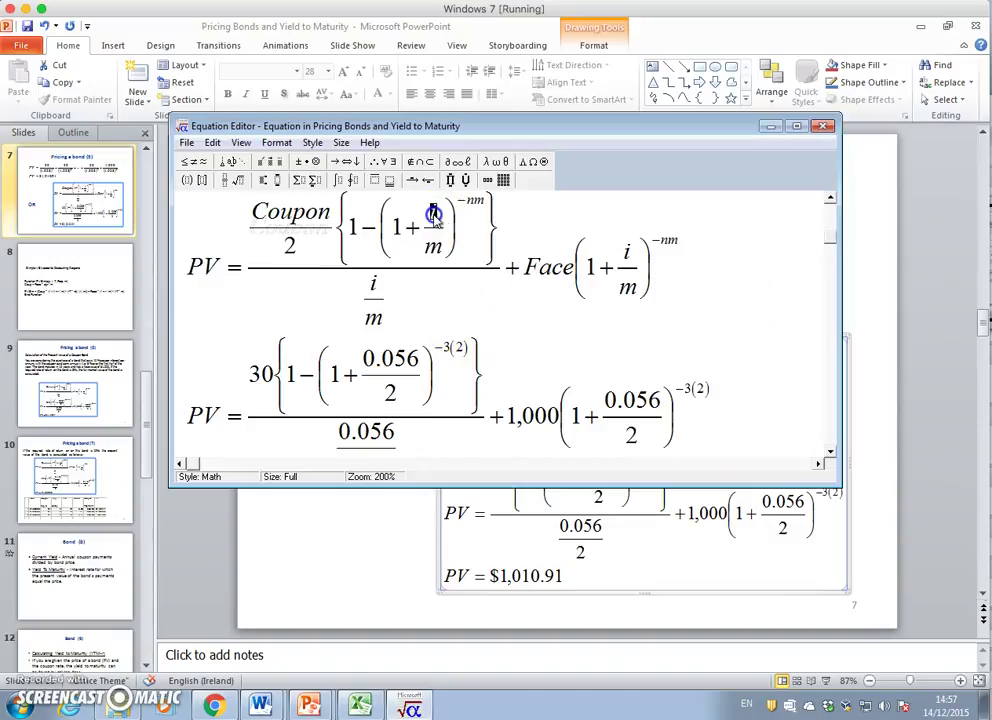
{"action": "type", "text": "r"}
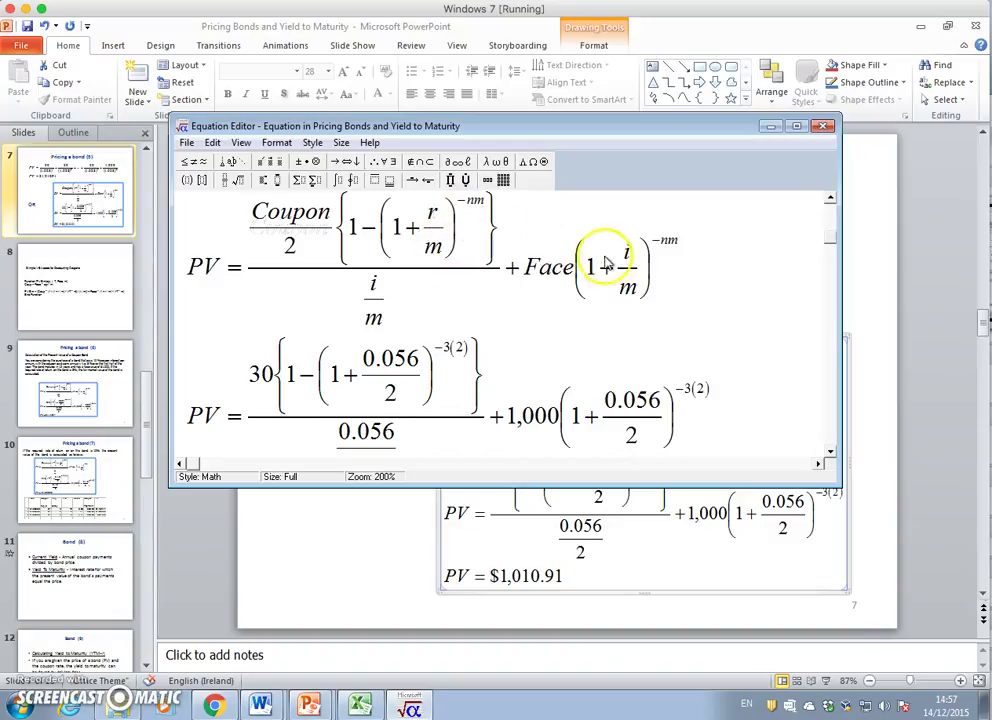
{"action": "left_click", "coordinate": [630, 258]}
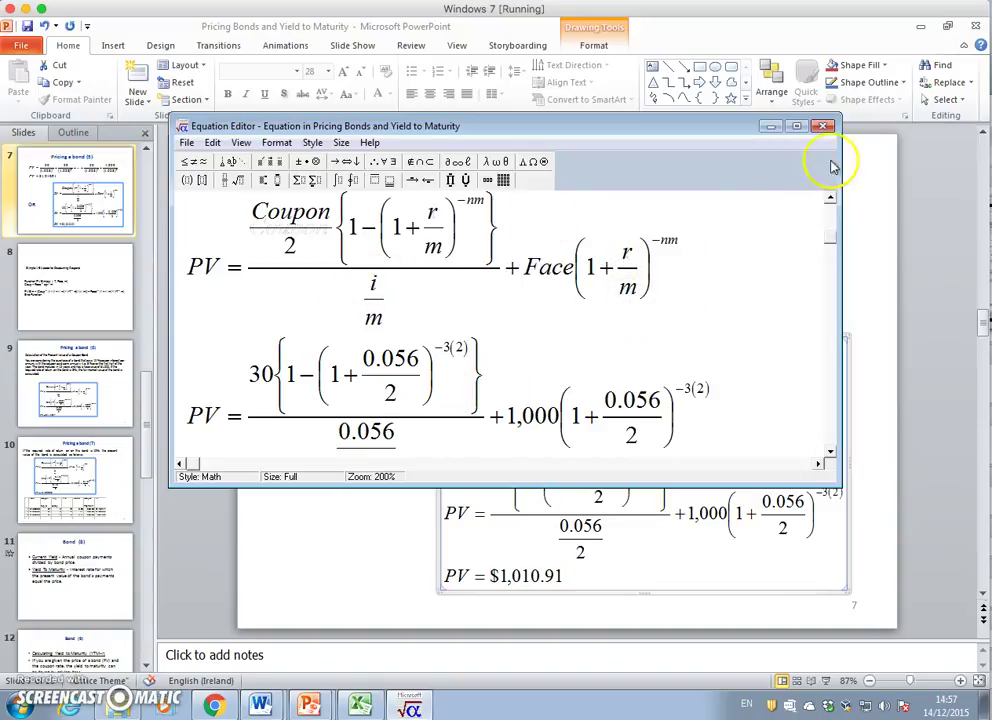
{"action": "left_click", "coordinate": [822, 126]}
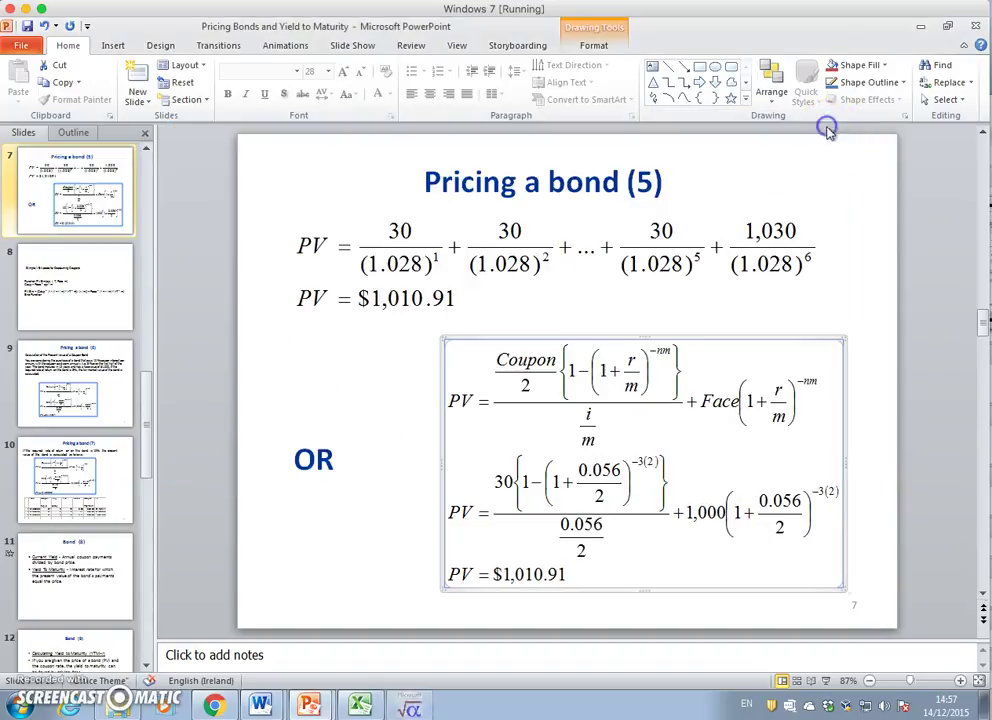
Copy the edited equation object from the slide and paste it at cell H2 of Sheet3 in the Excel workbook.
{"action": "left_click", "coordinate": [556, 408]}
{"action": "right_click", "coordinate": [556, 408]}
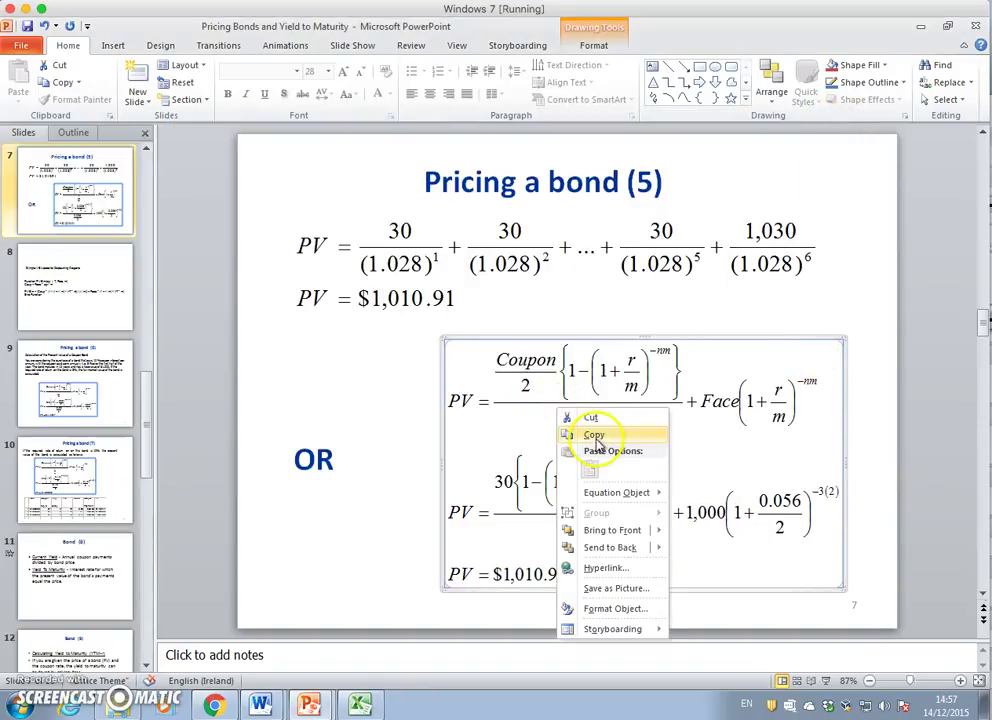
{"action": "left_click", "coordinate": [593, 436]}
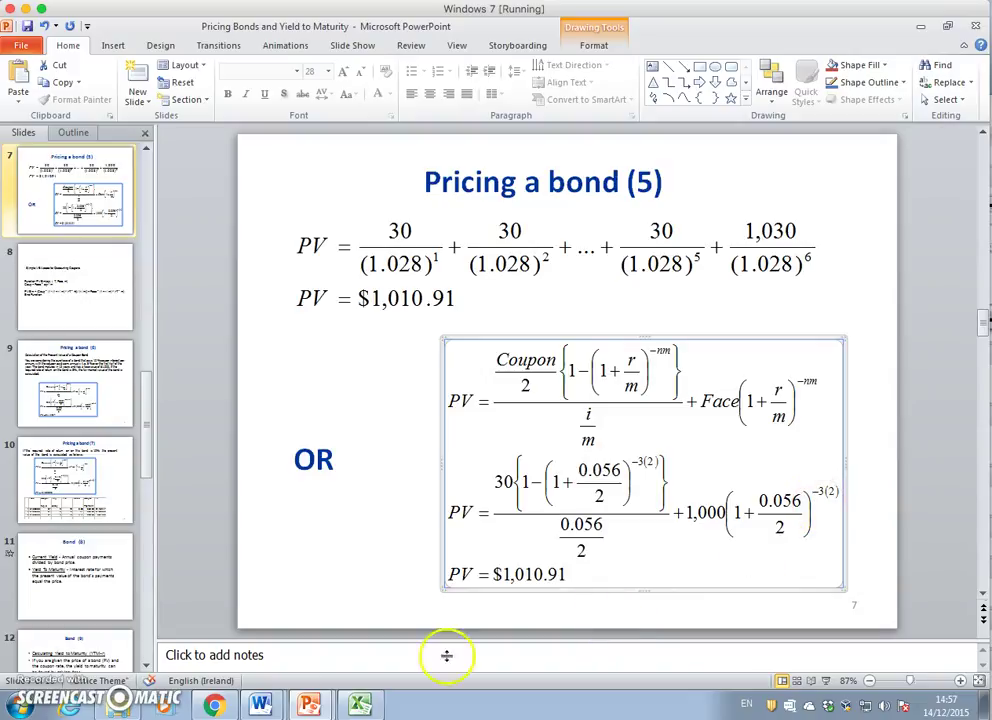
{"action": "left_click", "coordinate": [362, 705]}
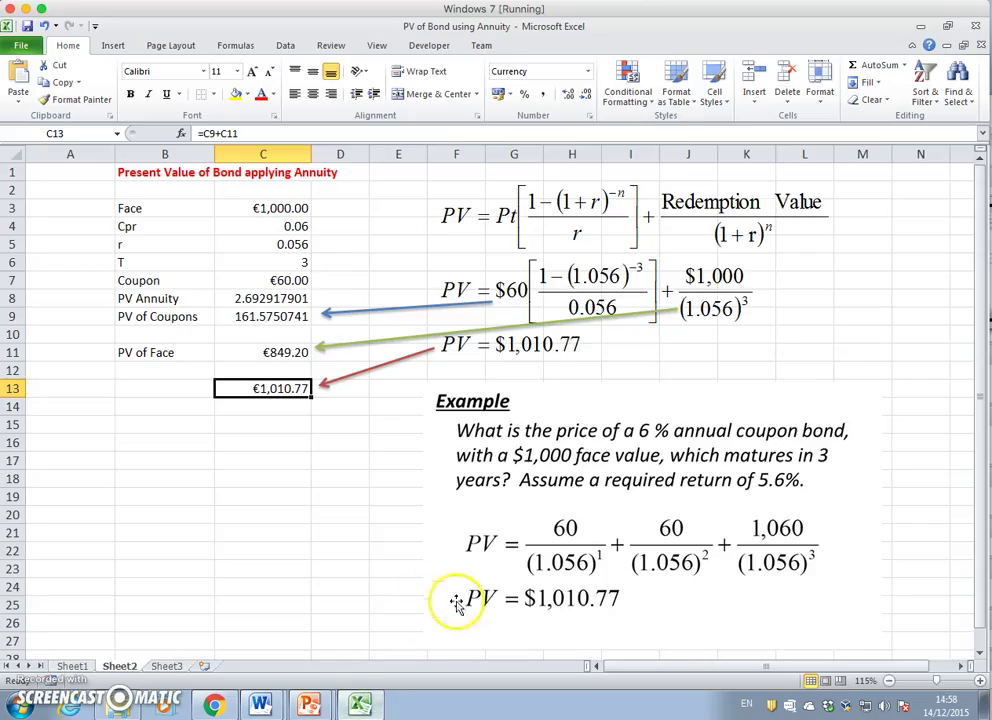
{"action": "left_click", "coordinate": [165, 666]}
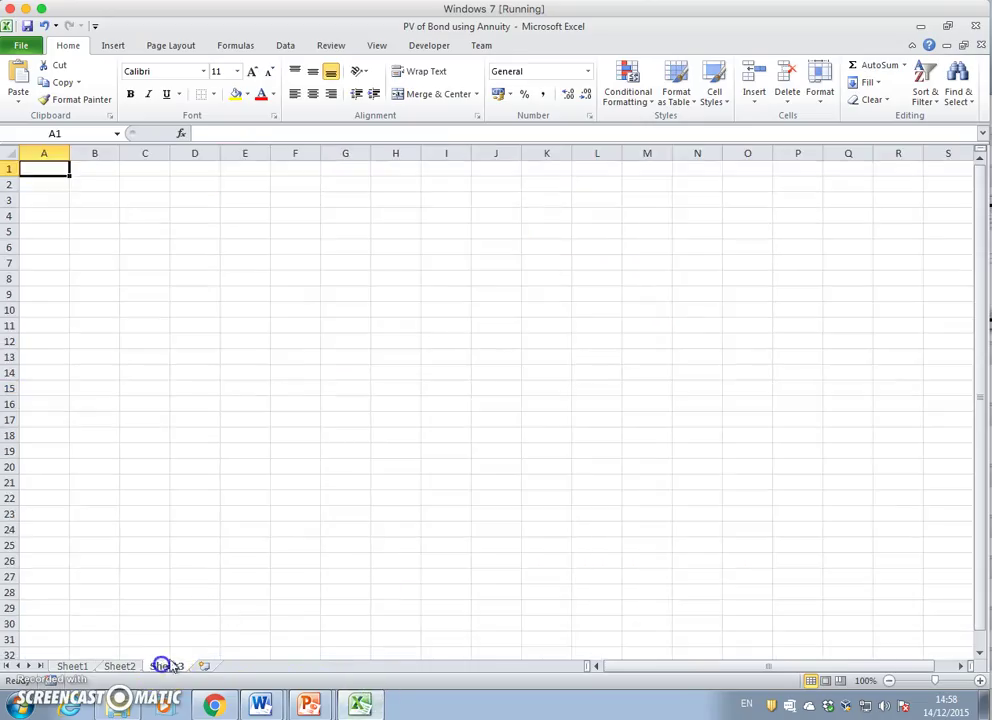
{"action": "left_click", "coordinate": [387, 184]}
{"action": "left_click", "coordinate": [19, 76]}
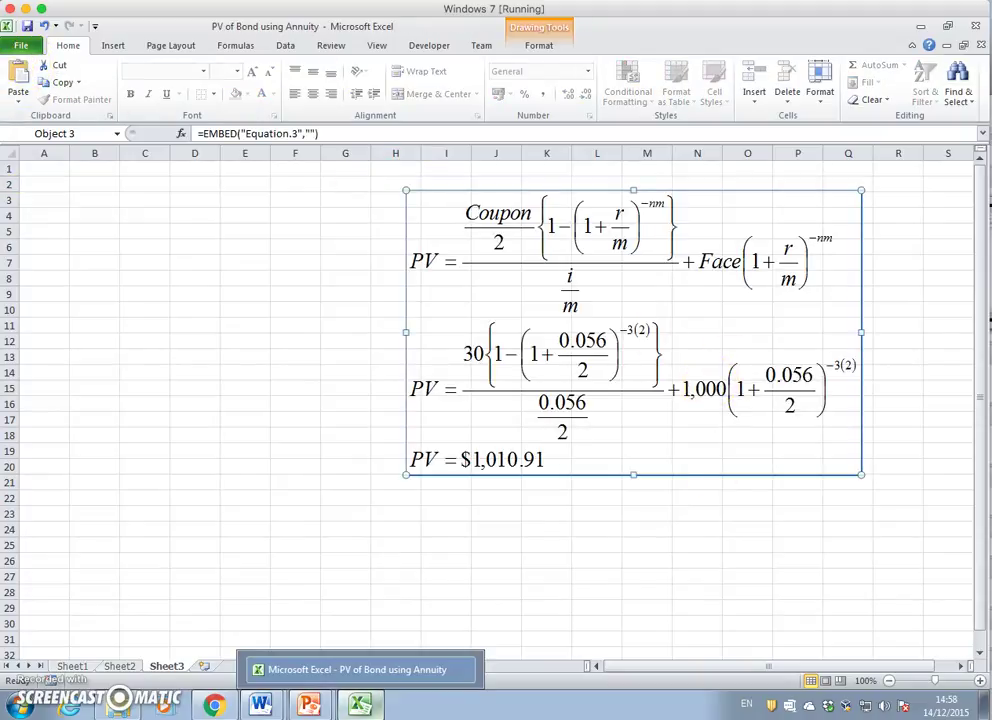
Return to the Pricing Bonds and Yield to Maturity presentation and copy all the VBA code text on slide 8.
{"action": "left_click", "coordinate": [309, 707]}
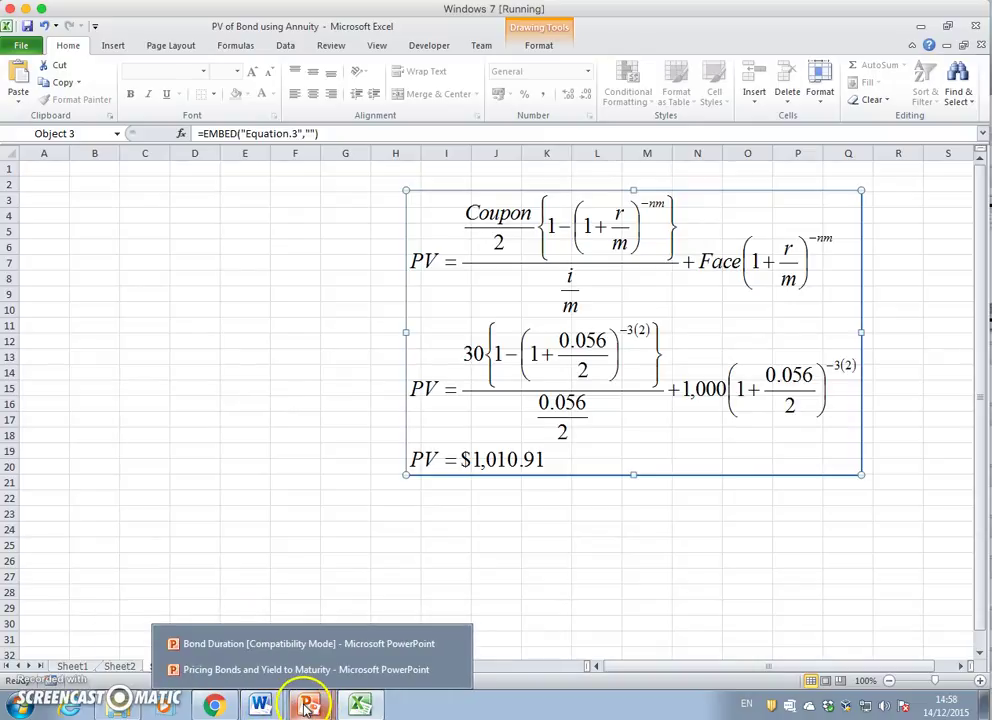
{"action": "left_click", "coordinate": [290, 670]}
{"action": "scroll", "coordinate": [380, 510], "scroll_direction": "down", "scroll_amount": 1}
{"action": "left_click_drag", "start_coordinate": [368, 430], "coordinate": [239, 272]}
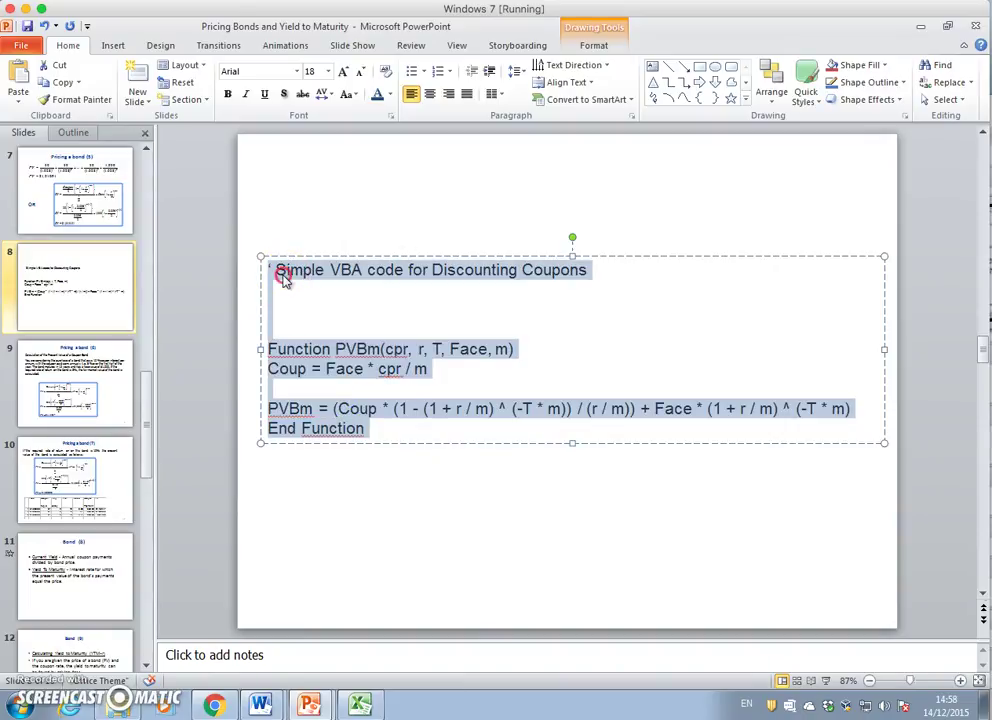
{"action": "right_click", "coordinate": [283, 277]}
{"action": "left_click", "coordinate": [298, 302]}
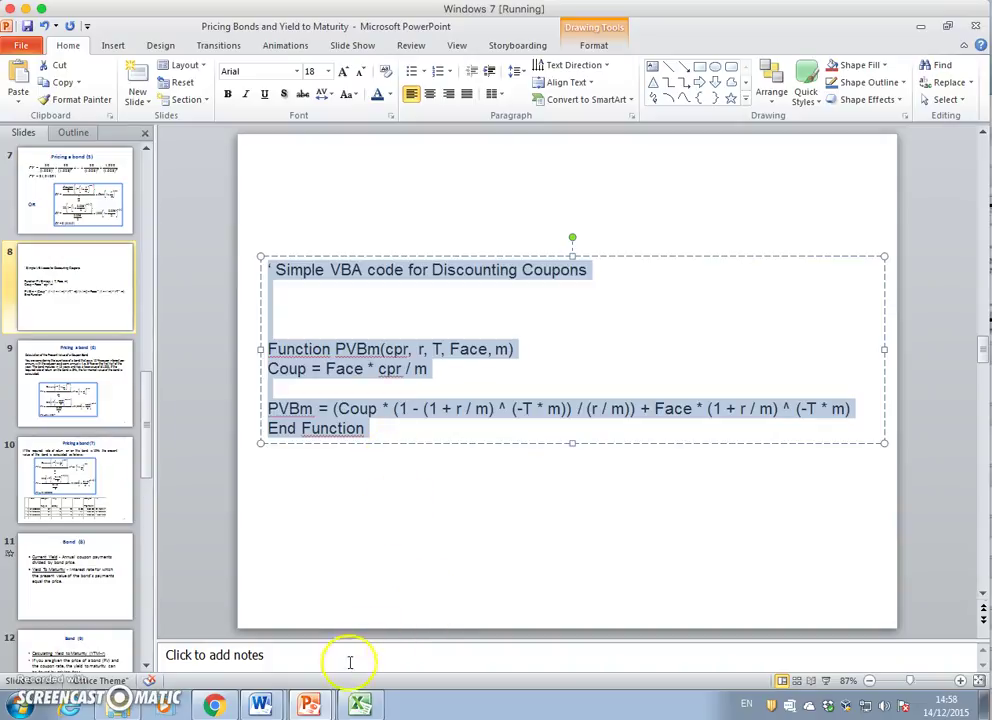
Insert a module into the PV of Bond using Annuity project in Excel's Visual Basic editor and paste the PVBm code into it.
{"action": "left_click", "coordinate": [357, 703]}
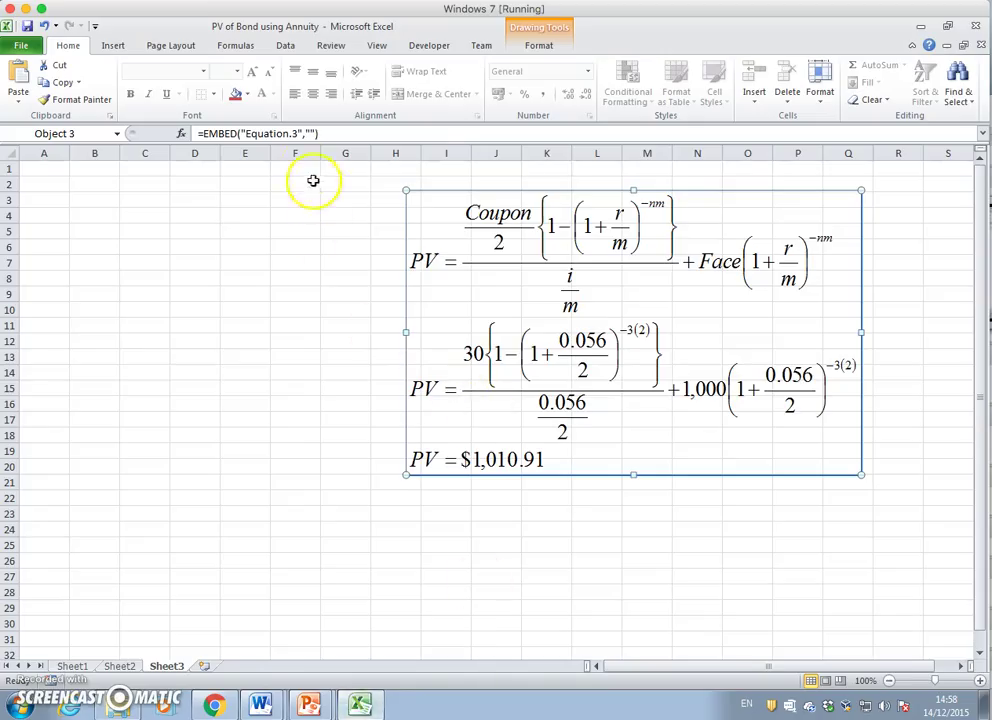
{"action": "left_click", "coordinate": [418, 46]}
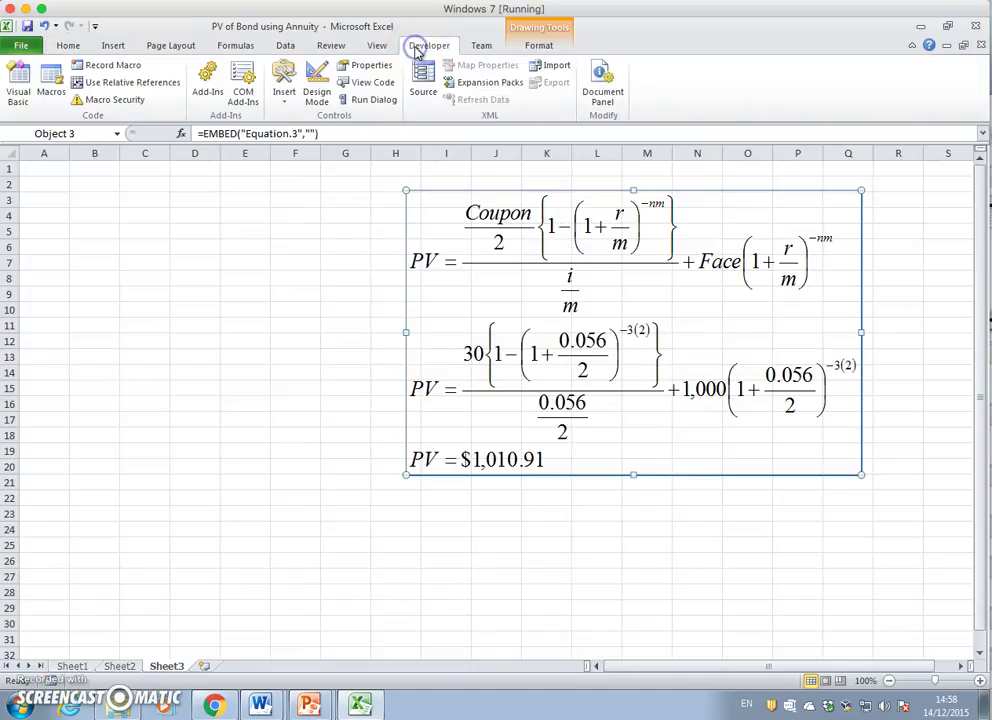
{"action": "left_click", "coordinate": [18, 80]}
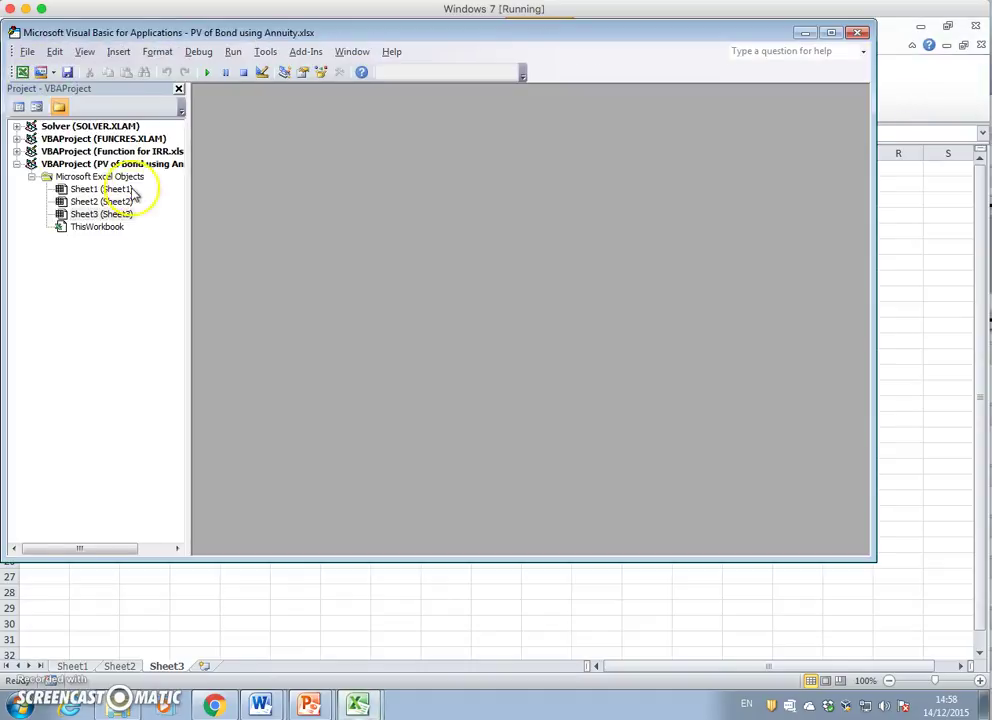
{"action": "right_click", "coordinate": [104, 166]}
{"action": "mouse_move", "coordinate": [168, 238]}
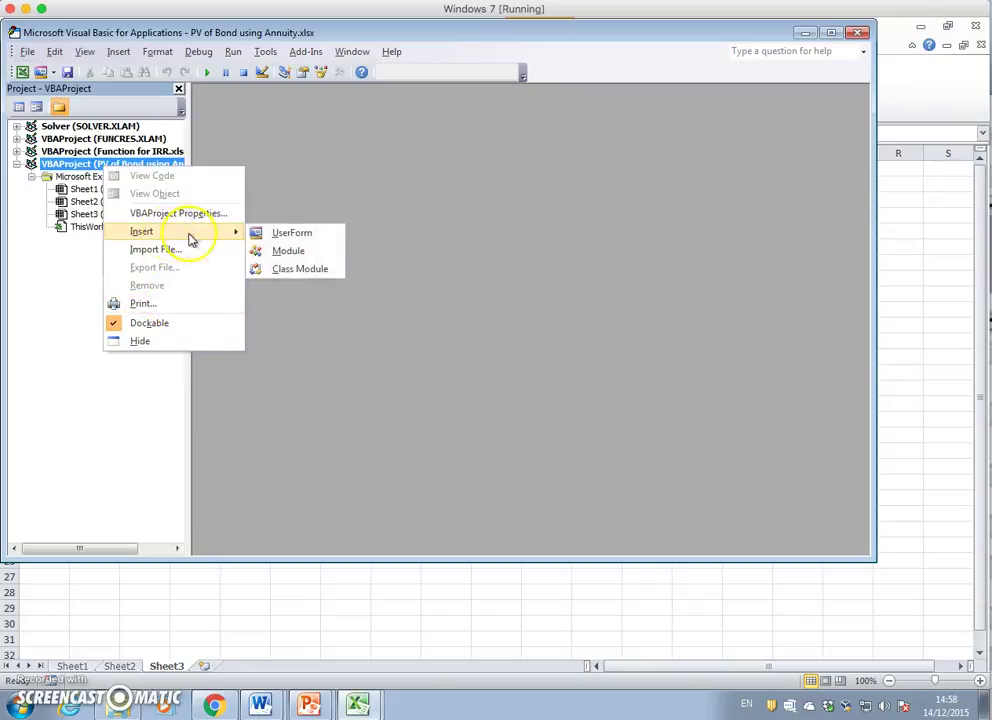
{"action": "left_click", "coordinate": [281, 256]}
{"action": "right_click", "coordinate": [247, 124]}
{"action": "left_click", "coordinate": [285, 172]}
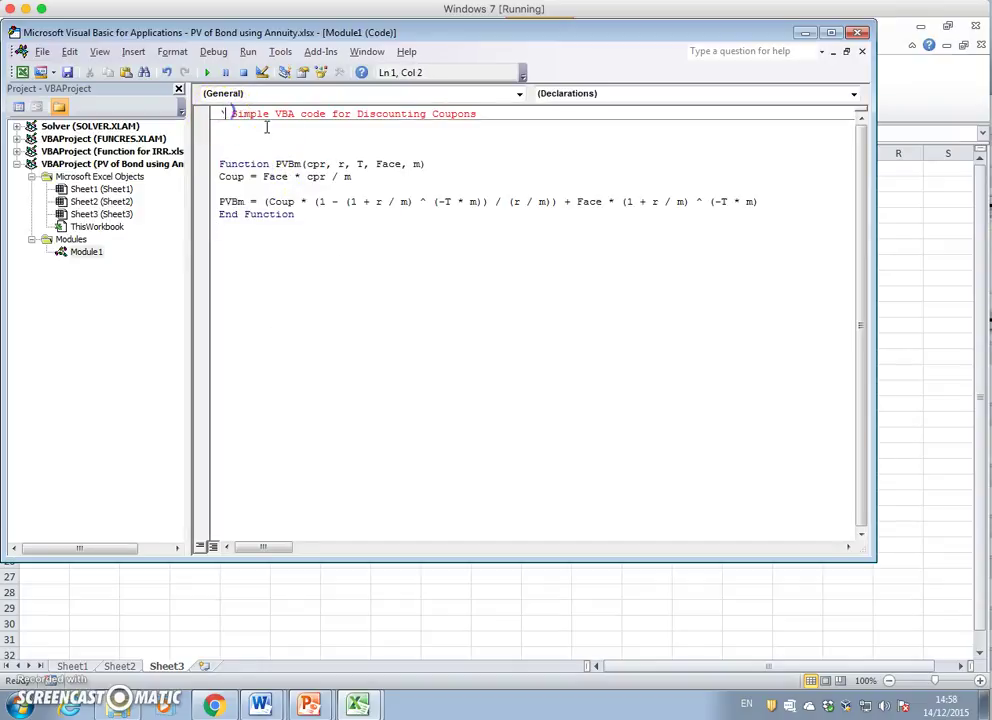
Delete the quote mark in front of the "Simple VBA code for Discounting Coupons" line.
{"action": "left_click_drag", "start_coordinate": [474, 113], "coordinate": [207, 80]}
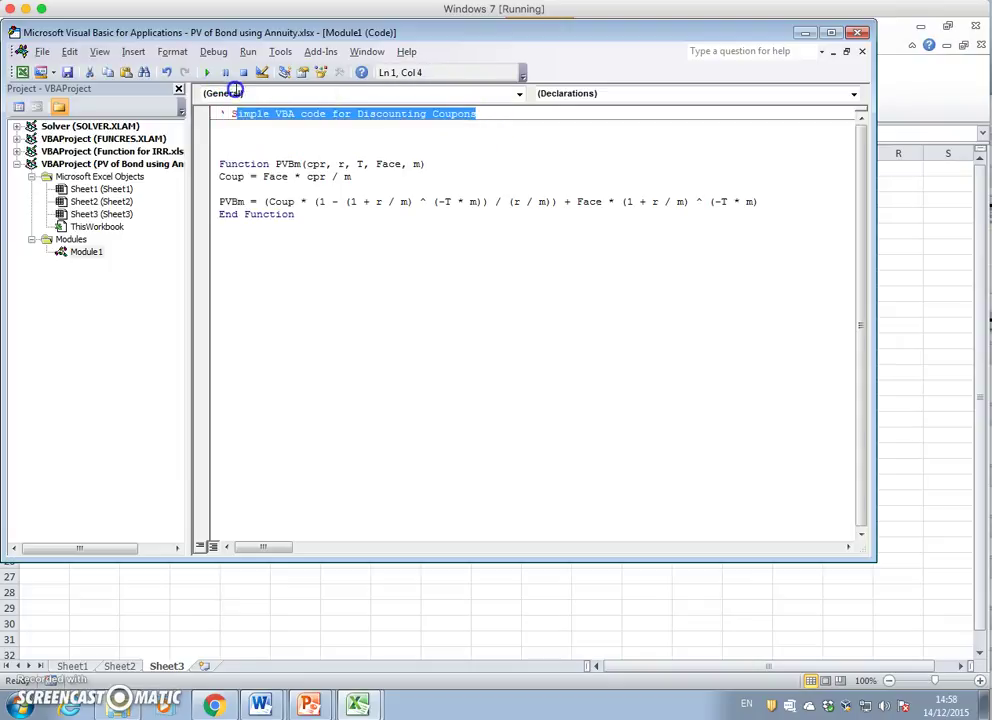
{"action": "left_click", "coordinate": [229, 113]}
{"action": "key", "text": "BackSpace"}
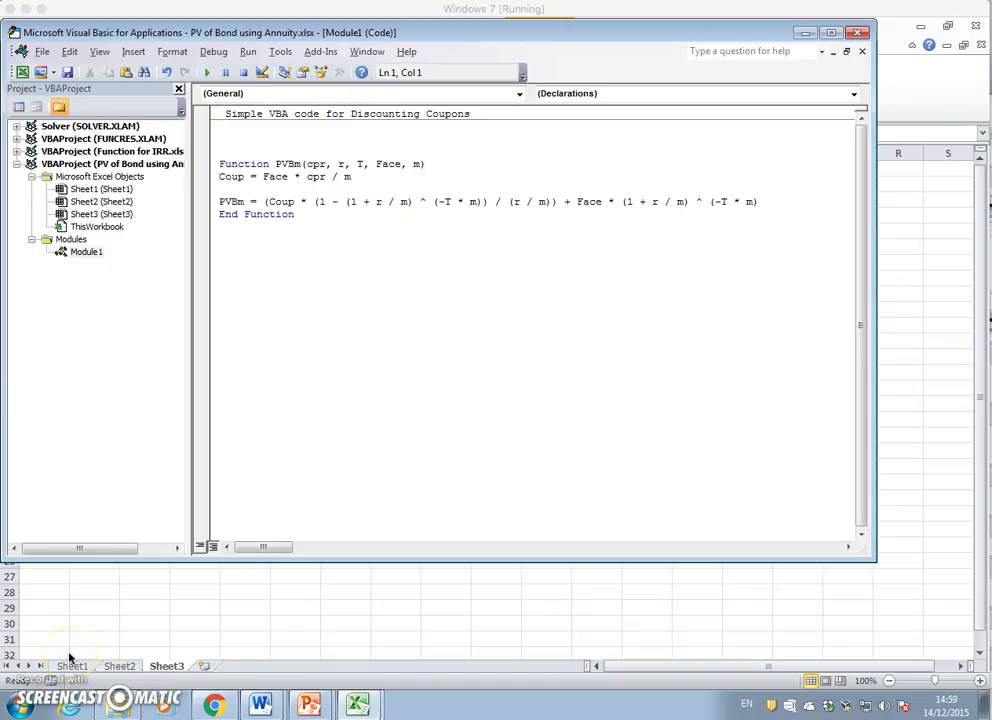
Delete the "Simple VBA code for Discounting Coupons" line and the extra blank lines above the PVBm function in Module1.
{"action": "left_click", "coordinate": [491, 113]}
{"action": "double_click", "coordinate": [491, 113]}
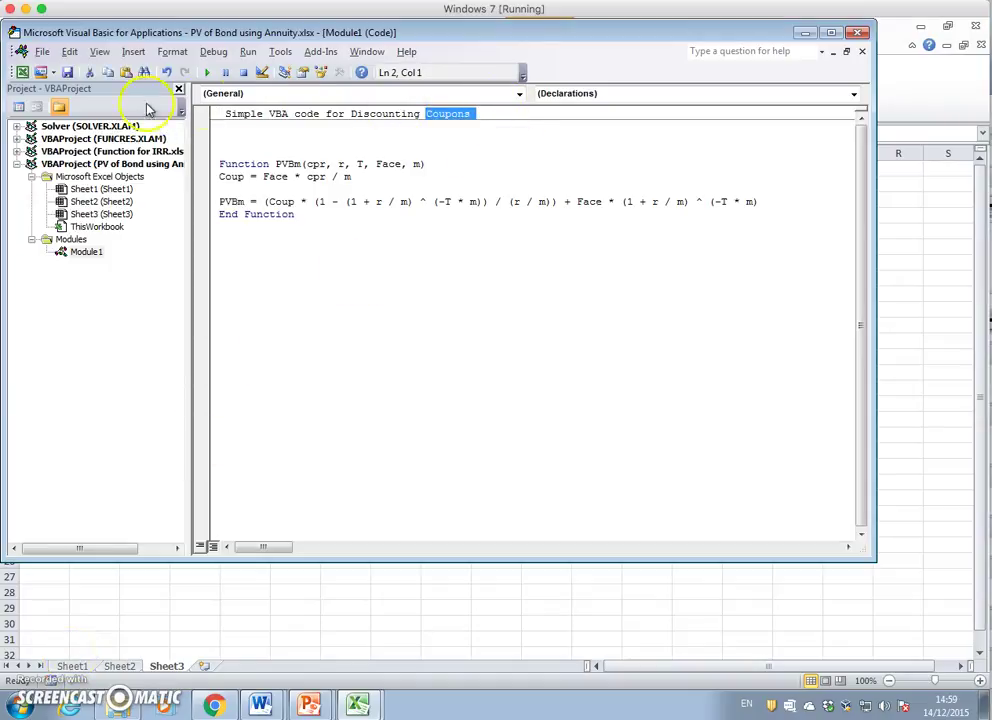
{"action": "left_click", "coordinate": [500, 124]}
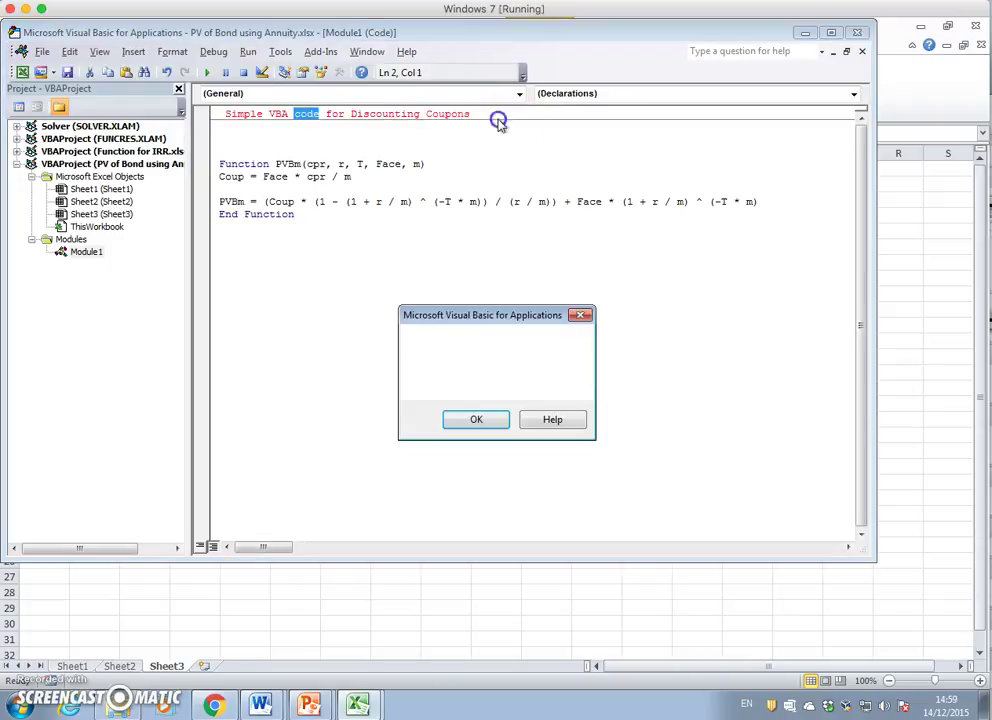
{"action": "left_click", "coordinate": [477, 420]}
{"action": "left_click_drag", "start_coordinate": [483, 113], "coordinate": [266, 110]}
{"action": "key", "text": "Delete"}
{"action": "left_click", "coordinate": [337, 310]}
{"action": "left_click", "coordinate": [221, 162]}
{"action": "key", "text": "BackSpace"}
{"action": "key", "text": "BackSpace"}
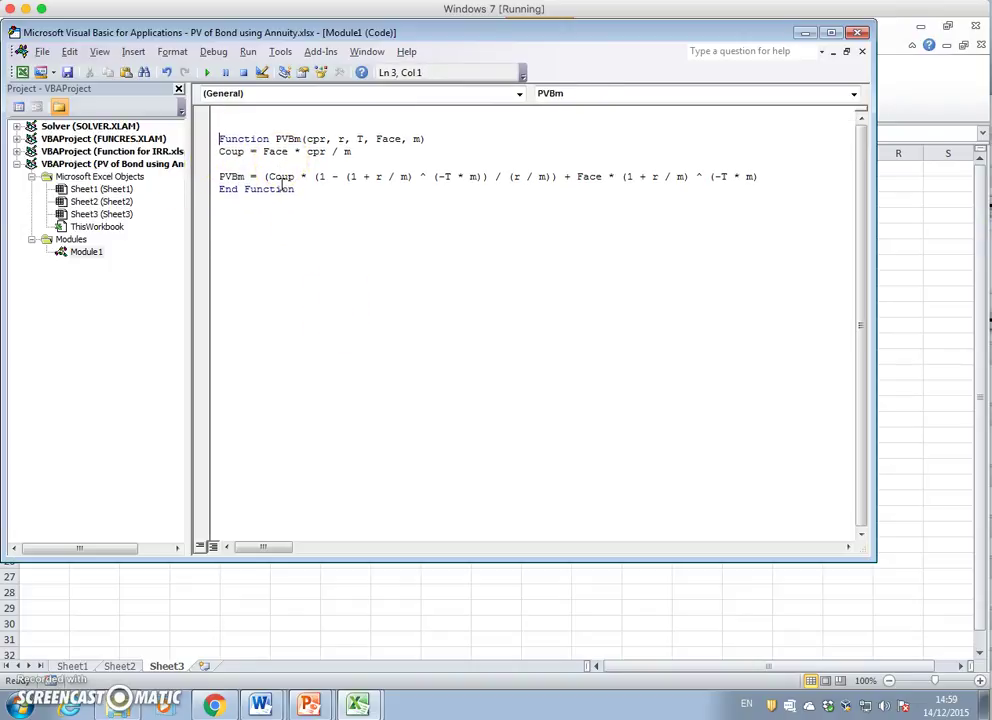
Copy the whole PVBm function code, from Function to End Function, and return to the Excel workbook.
{"action": "left_click", "coordinate": [361, 232]}
{"action": "left_click_drag", "start_coordinate": [219, 138], "coordinate": [295, 187]}
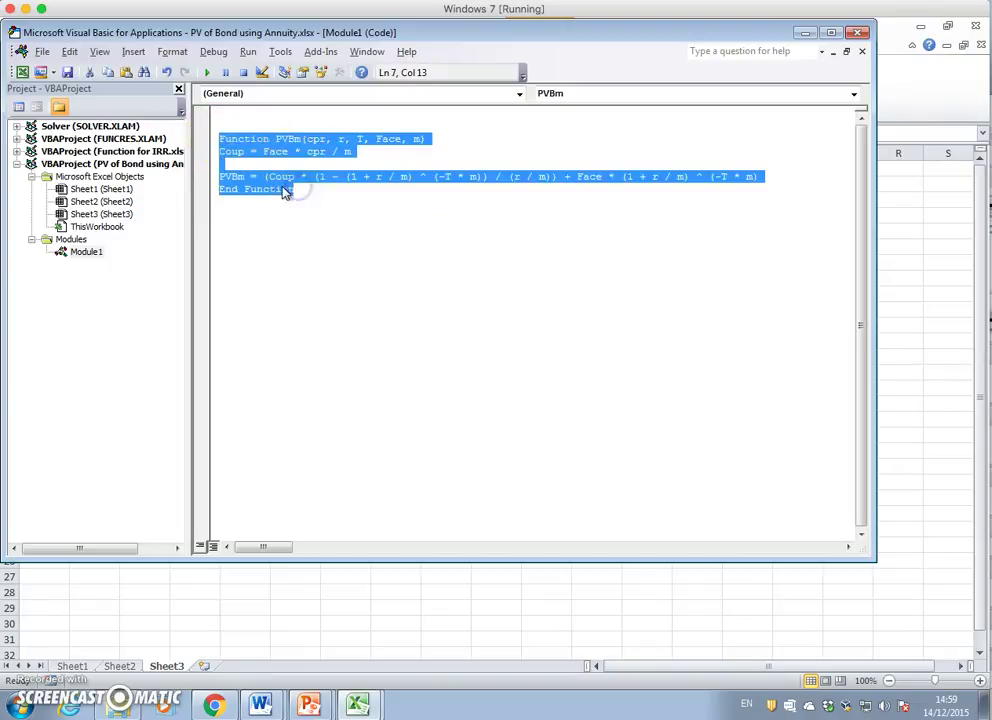
{"action": "right_click", "coordinate": [285, 190]}
{"action": "left_click", "coordinate": [290, 213]}
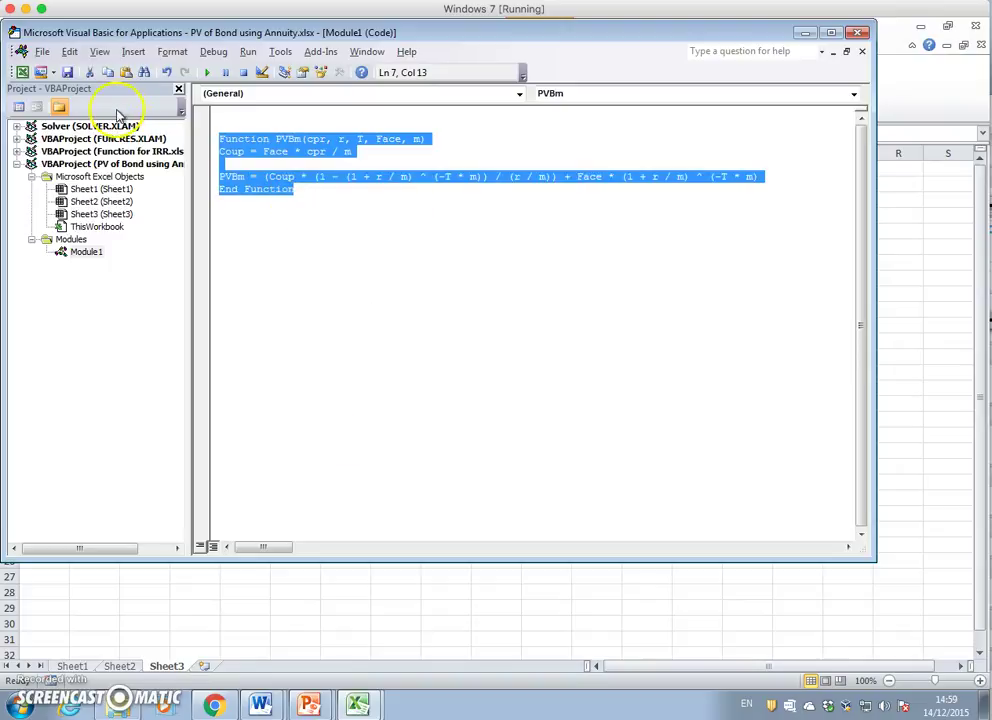
{"action": "left_click", "coordinate": [20, 74]}
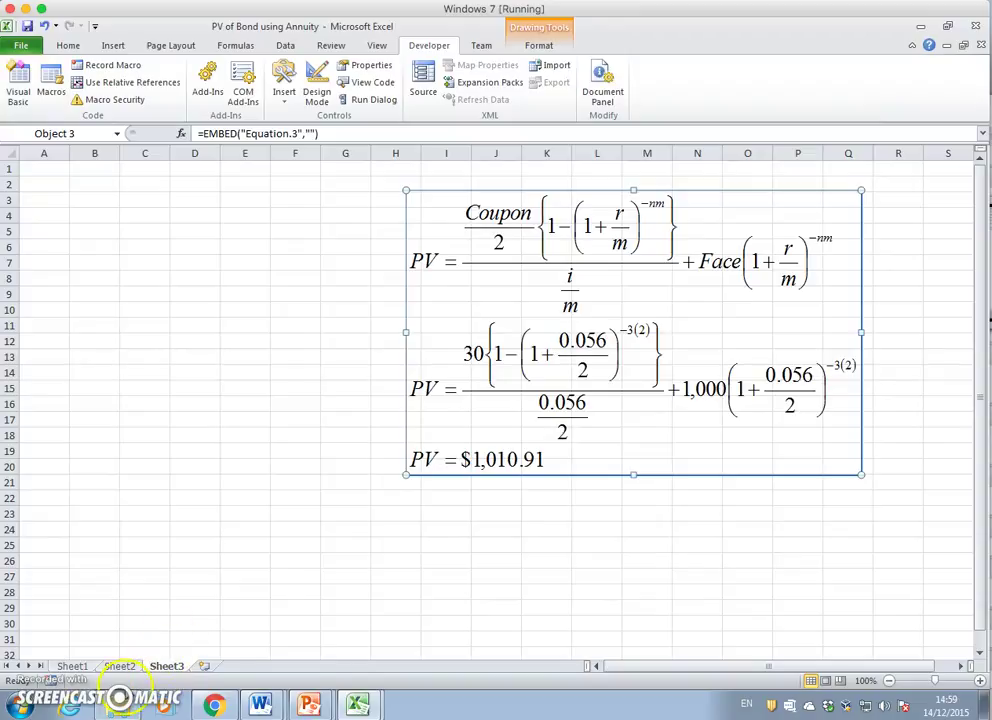
On Sheet2, move the Example picture down to about row 22 and paste the copied PVBm code at F13.
{"action": "left_click", "coordinate": [119, 666]}
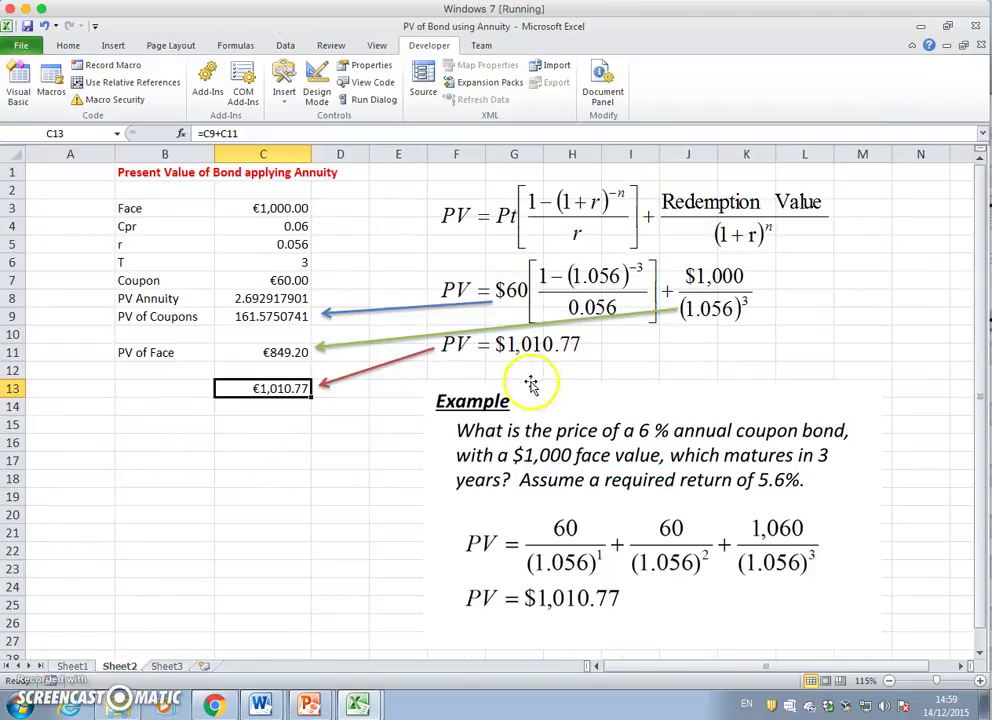
{"action": "left_click_drag", "start_coordinate": [490, 401], "coordinate": [483, 569]}
{"action": "left_click", "coordinate": [456, 389]}
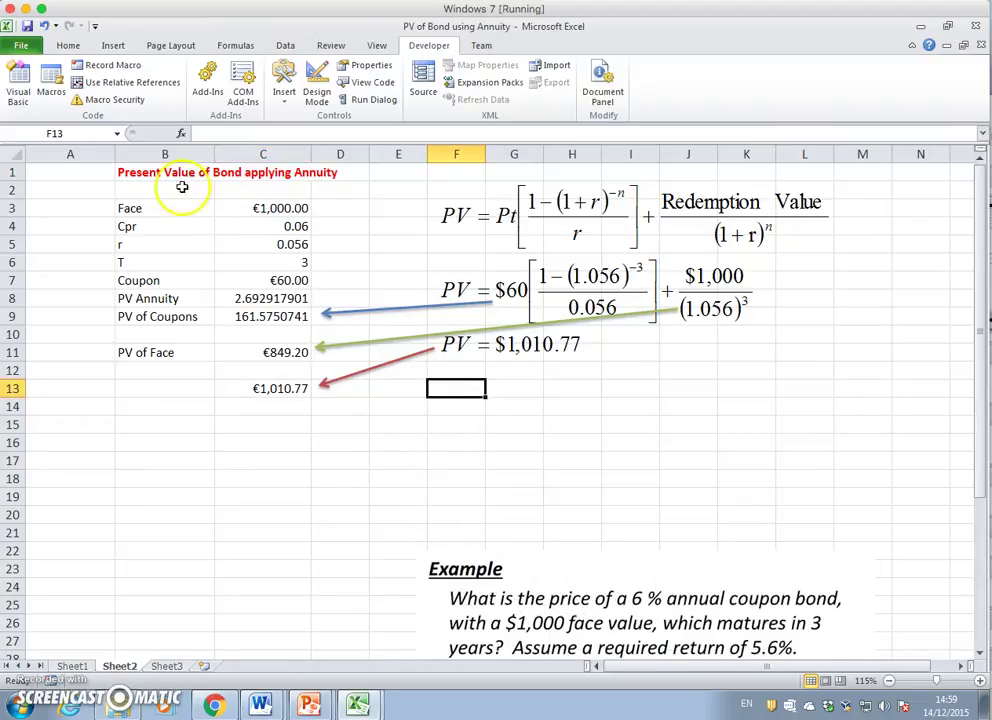
{"action": "left_click", "coordinate": [68, 45]}
{"action": "left_click", "coordinate": [20, 74]}
{"action": "left_click", "coordinate": [381, 424]}
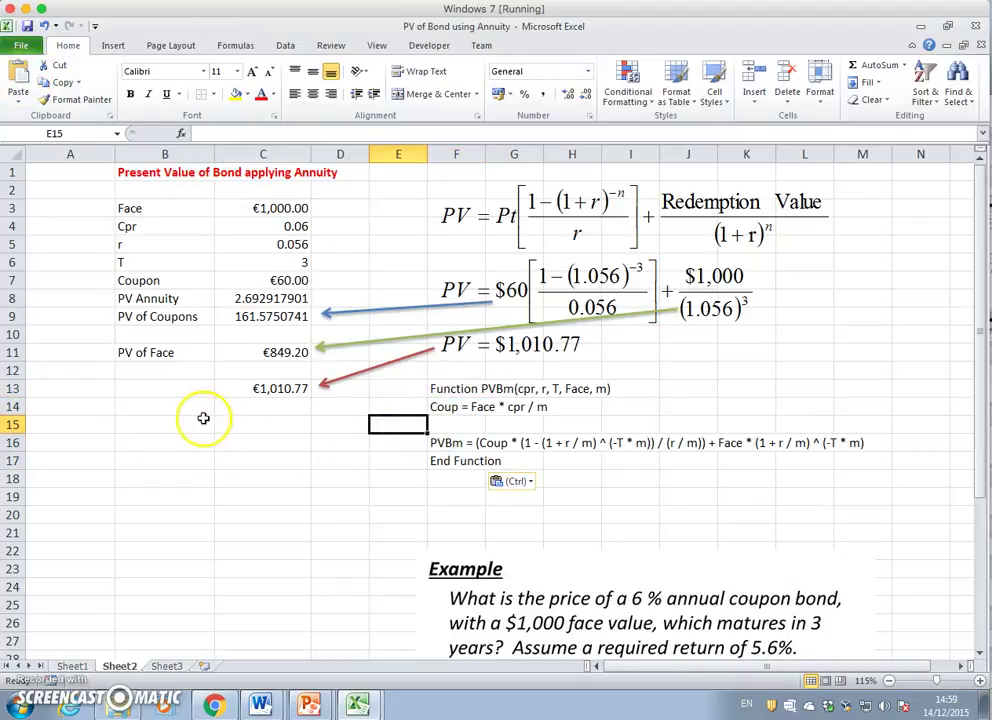
Copy the text PVBm(cpr, r, T, Face, m) out of cell F13 and paste it into C15.
{"action": "left_click", "coordinate": [238, 422]}
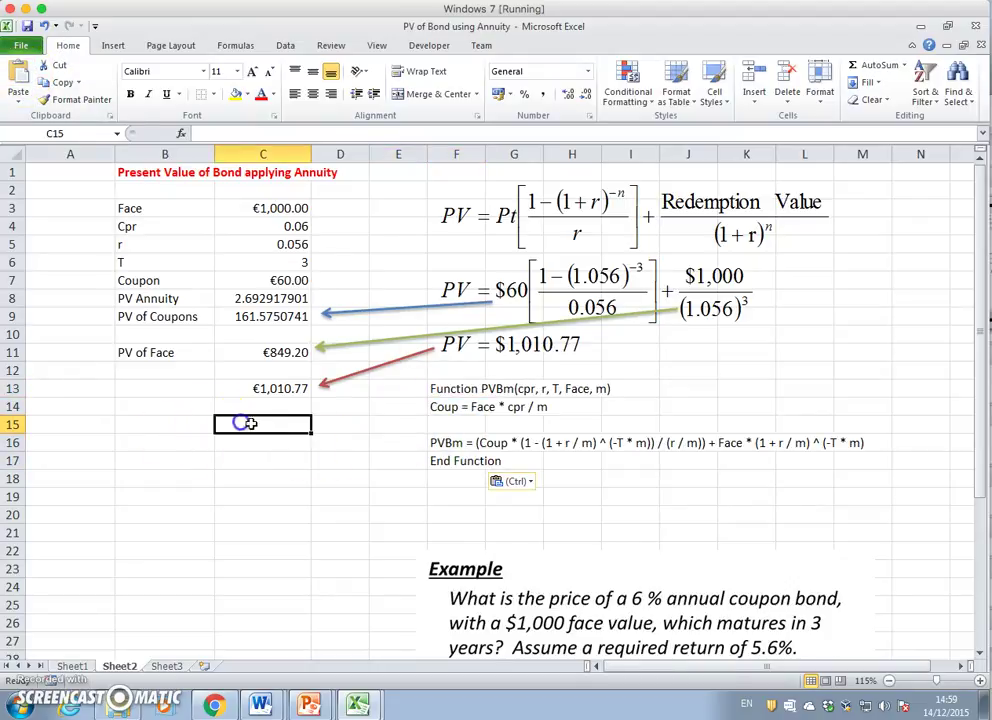
{"action": "left_click", "coordinate": [510, 393]}
{"action": "left_click", "coordinate": [440, 390]}
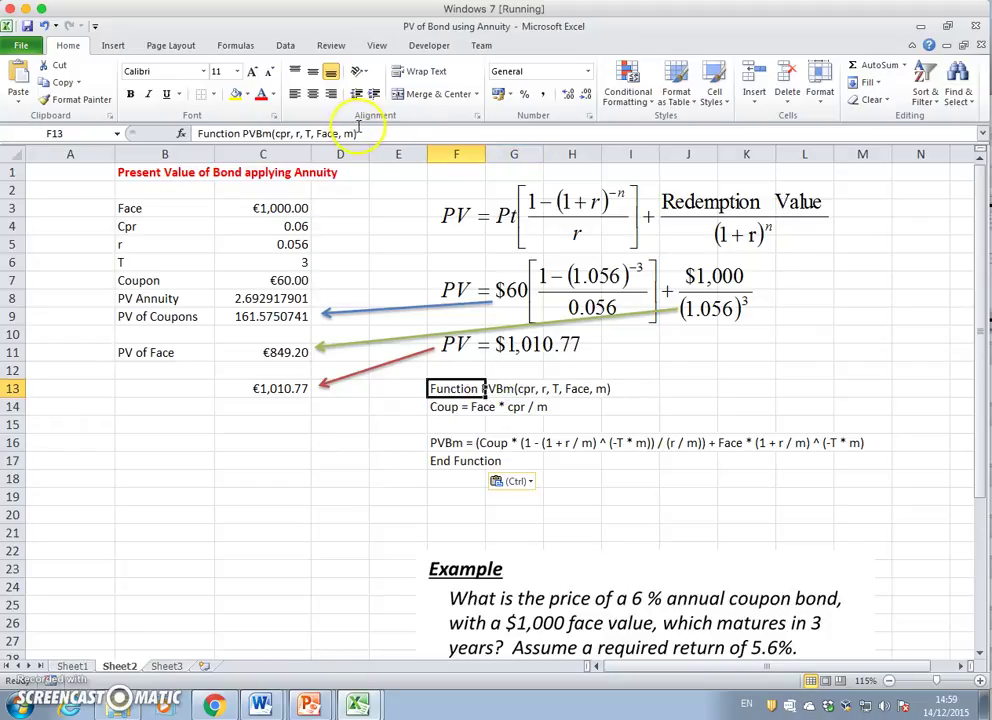
{"action": "left_click_drag", "start_coordinate": [358, 130], "coordinate": [255, 133]}
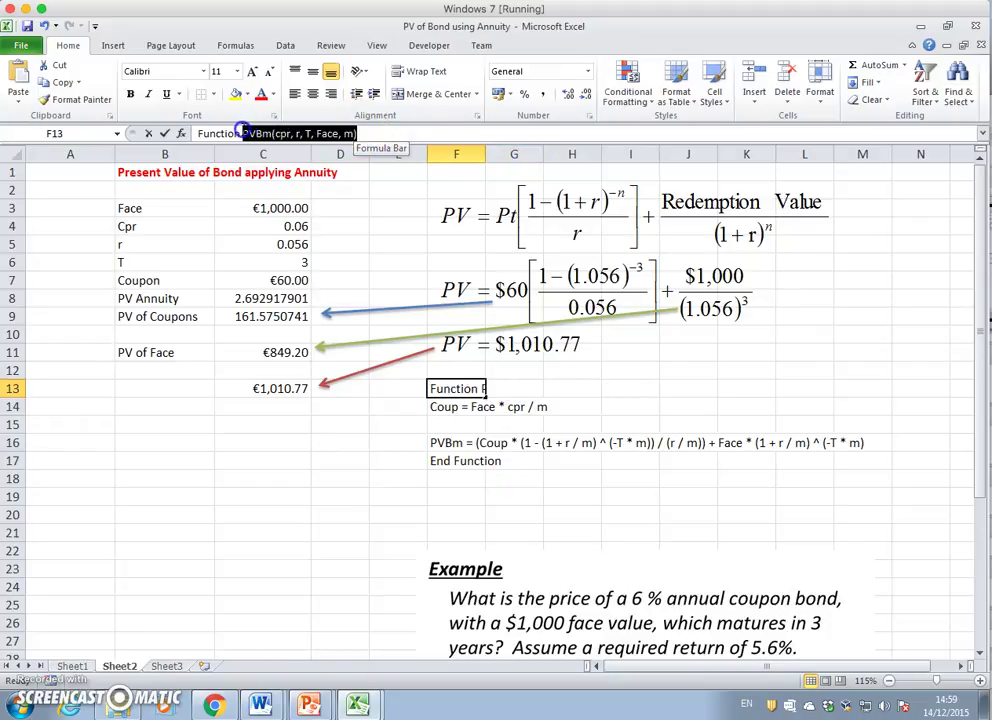
{"action": "right_click", "coordinate": [250, 132]}
{"action": "left_click", "coordinate": [288, 160]}
{"action": "key", "text": "Escape"}
{"action": "left_click", "coordinate": [268, 423]}
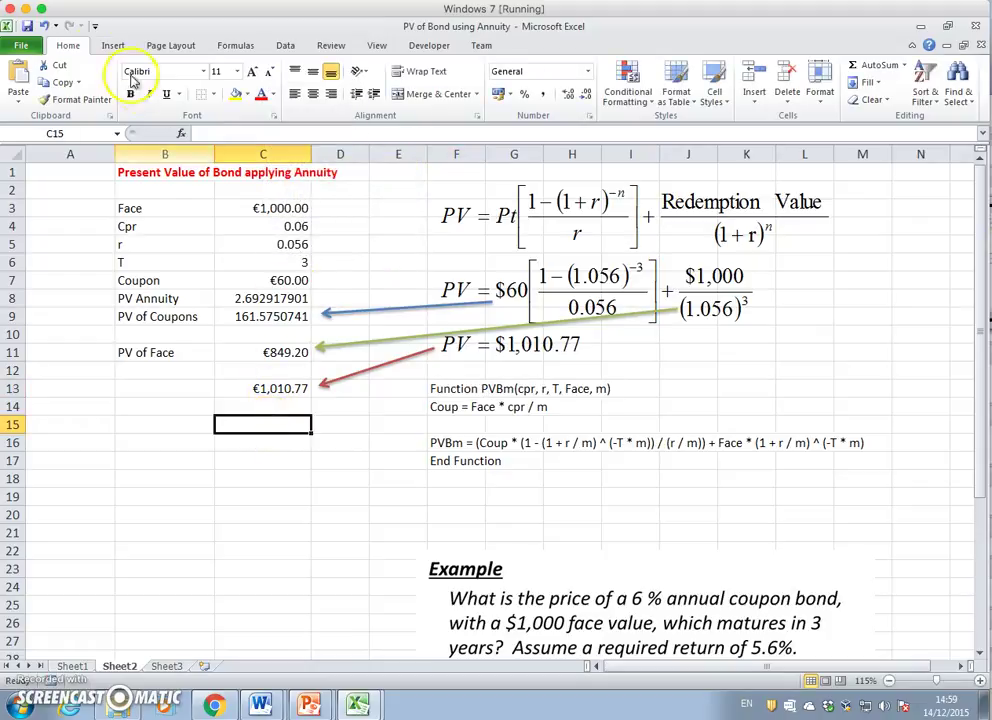
{"action": "left_click", "coordinate": [18, 75]}
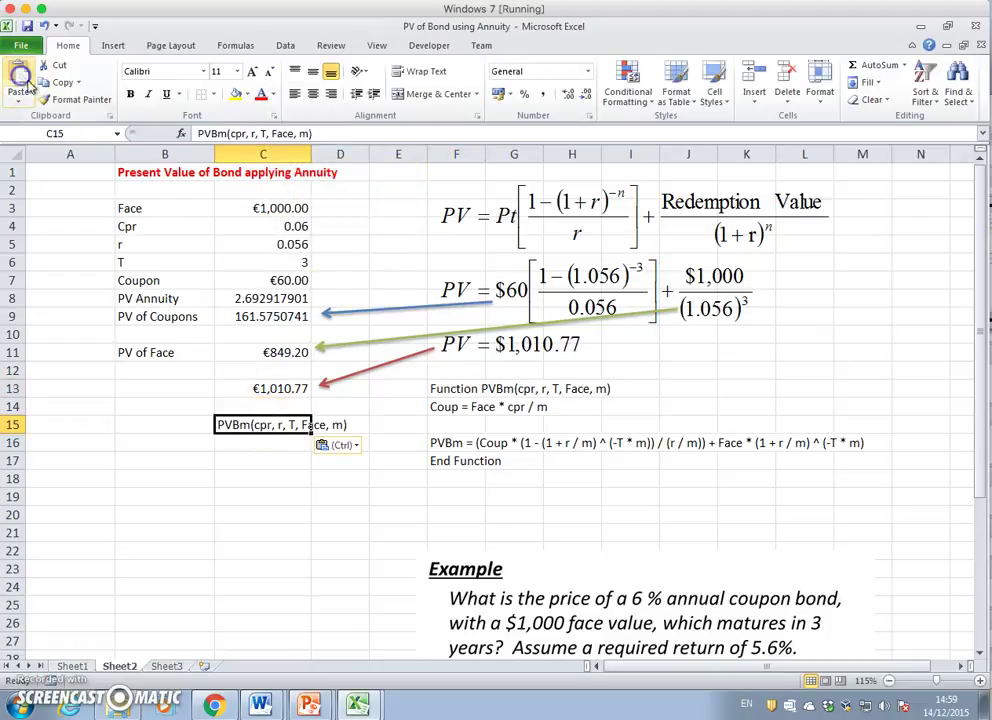
Turn the text in C15 into the formula =PVBm(C4, C5, C6, C3, 1).
{"action": "left_click", "coordinate": [199, 133]}
{"action": "type", "text": "="}
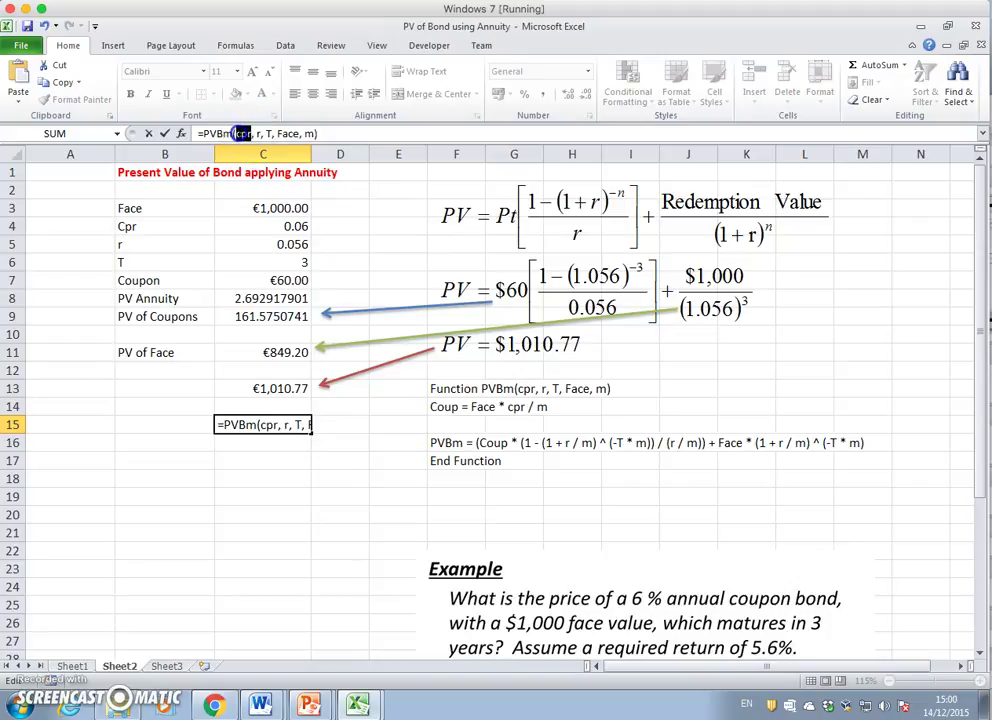
{"action": "left_click", "coordinate": [290, 226]}
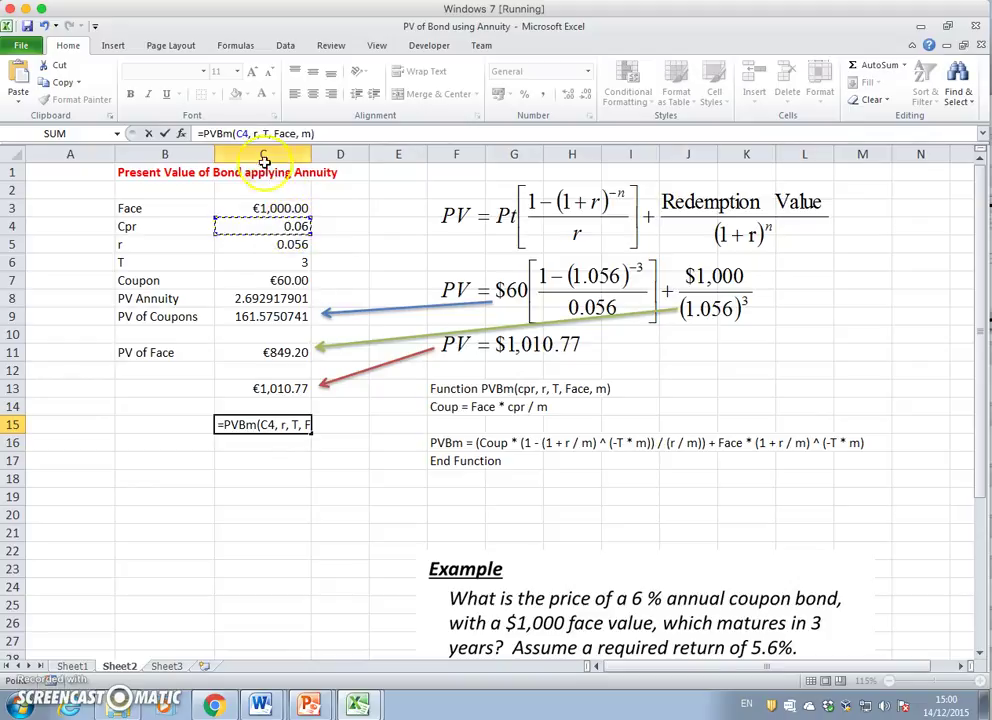
{"action": "double_click", "coordinate": [255, 133]}
{"action": "left_click", "coordinate": [266, 244]}
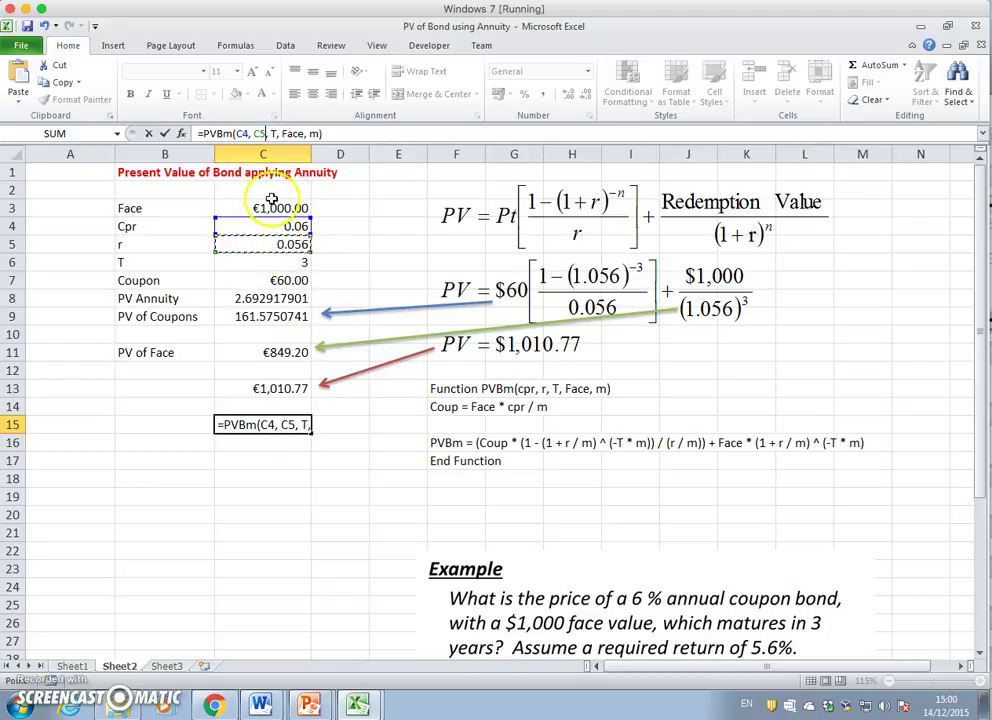
{"action": "double_click", "coordinate": [271, 133]}
{"action": "left_click", "coordinate": [304, 261]}
{"action": "double_click", "coordinate": [307, 133]}
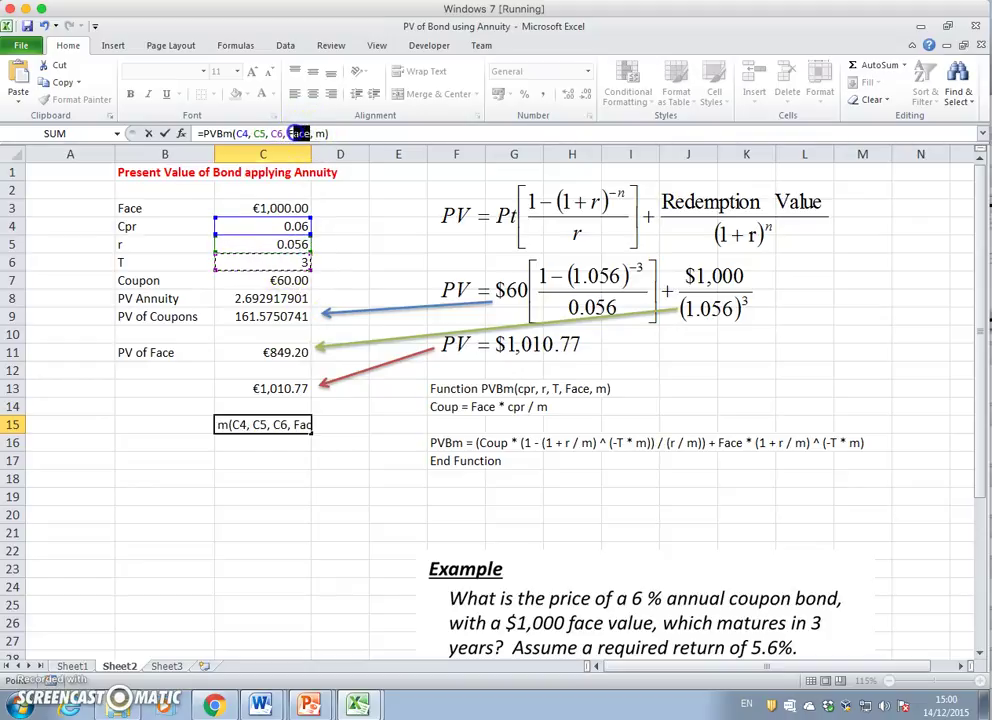
{"action": "left_click", "coordinate": [292, 207]}
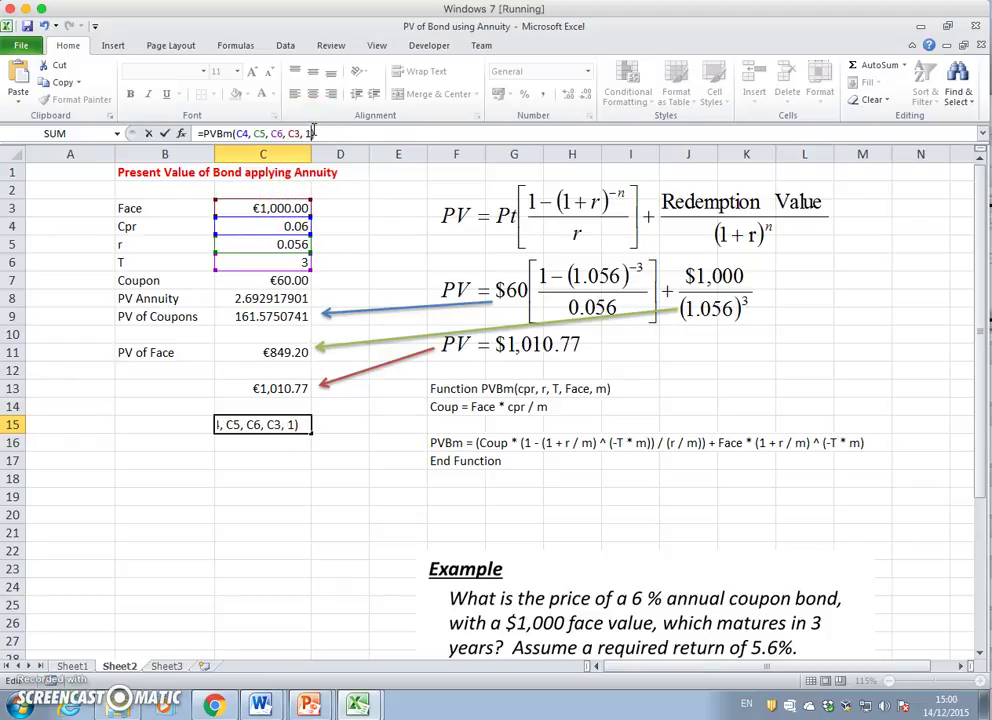
{"action": "key", "text": "Return"}
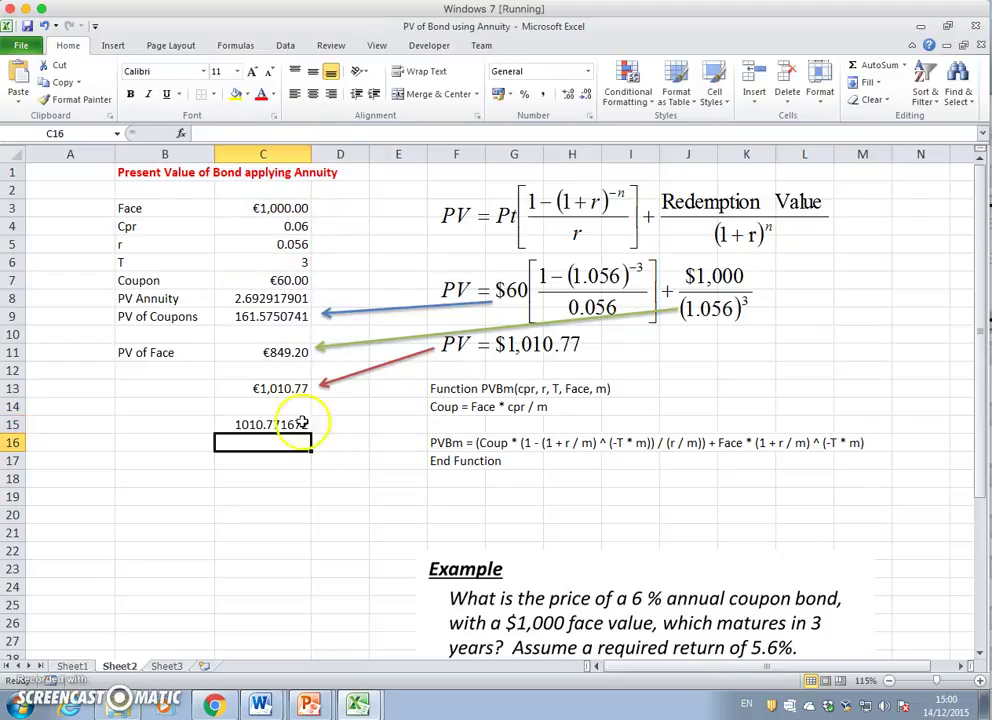
Apply the euro Accounting number format to the PVBm result in C15.
{"action": "left_click", "coordinate": [267, 424]}
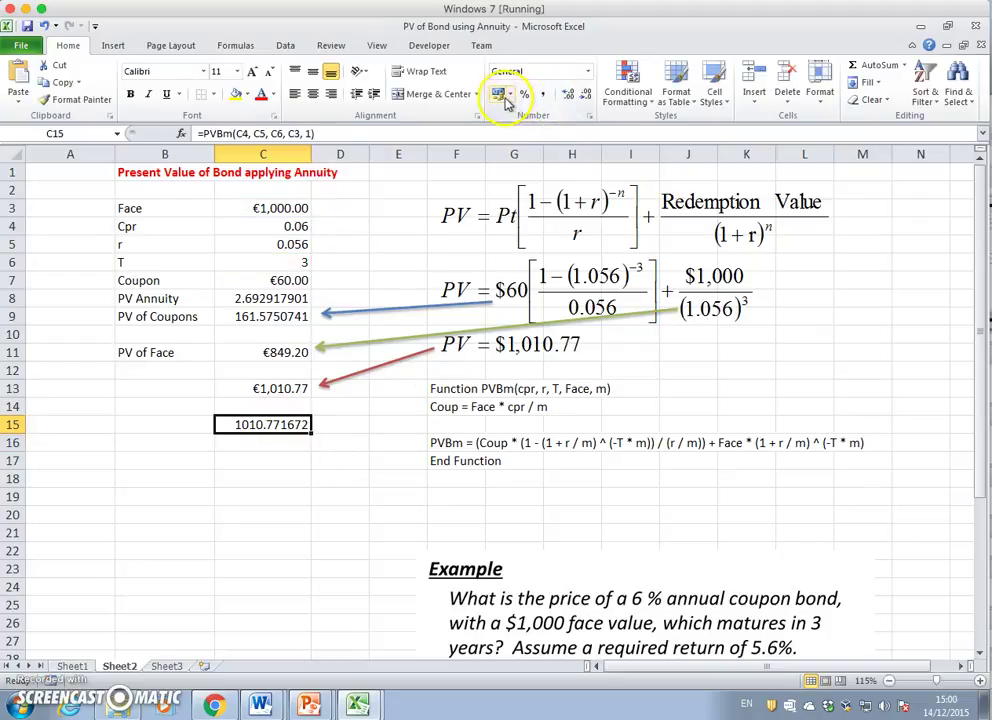
{"action": "left_click", "coordinate": [499, 95]}
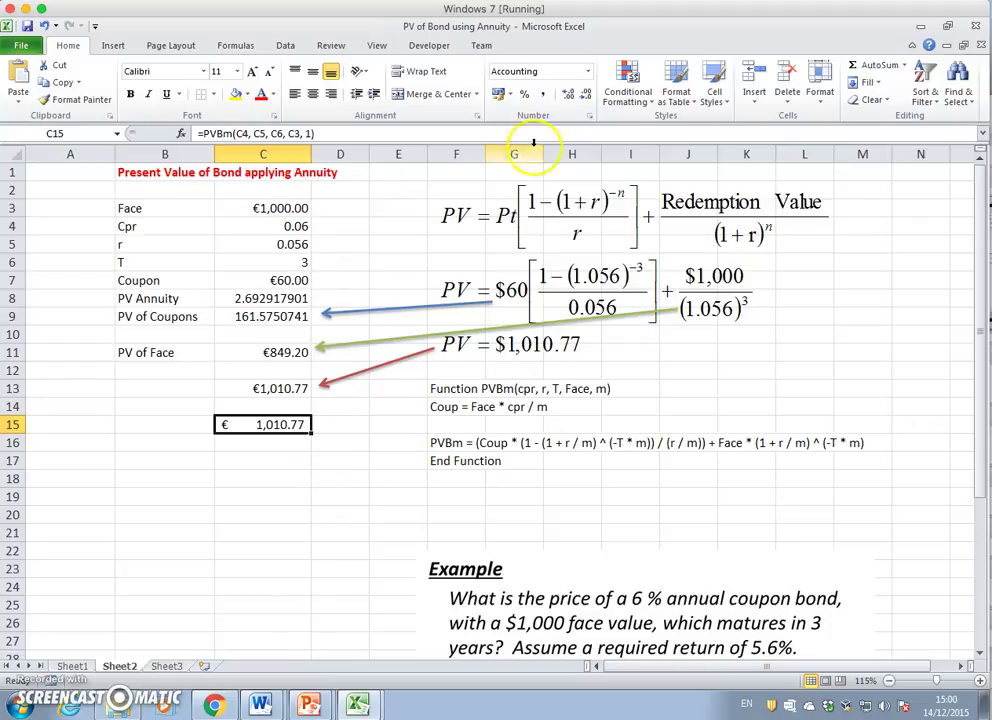
{"action": "left_click", "coordinate": [587, 75]}
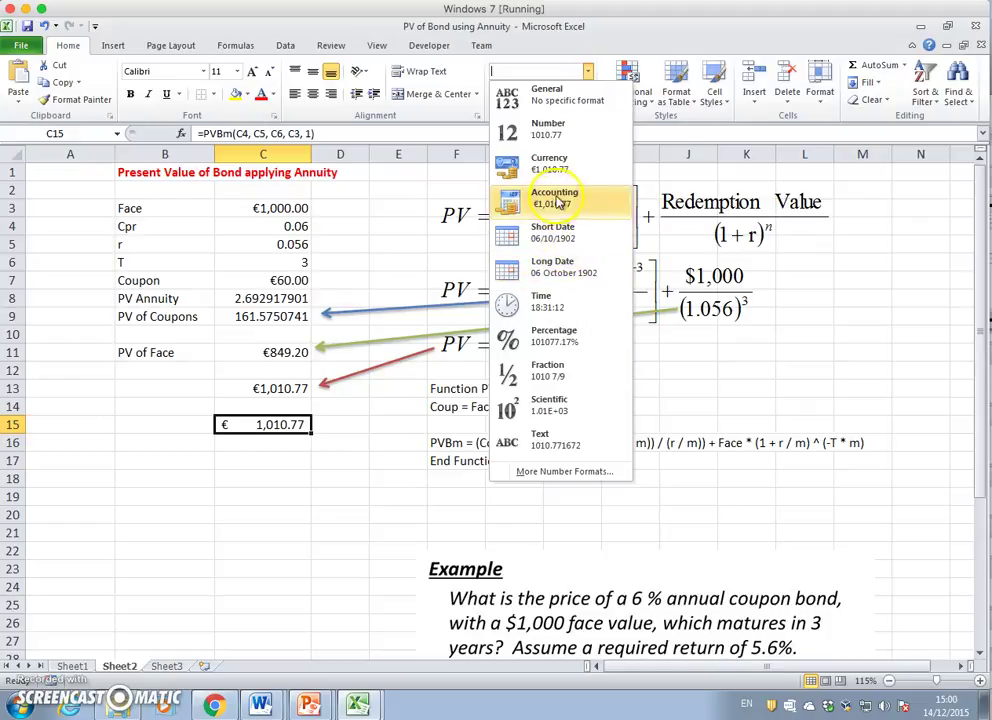
{"action": "left_click", "coordinate": [627, 192]}
{"action": "left_click", "coordinate": [232, 514]}
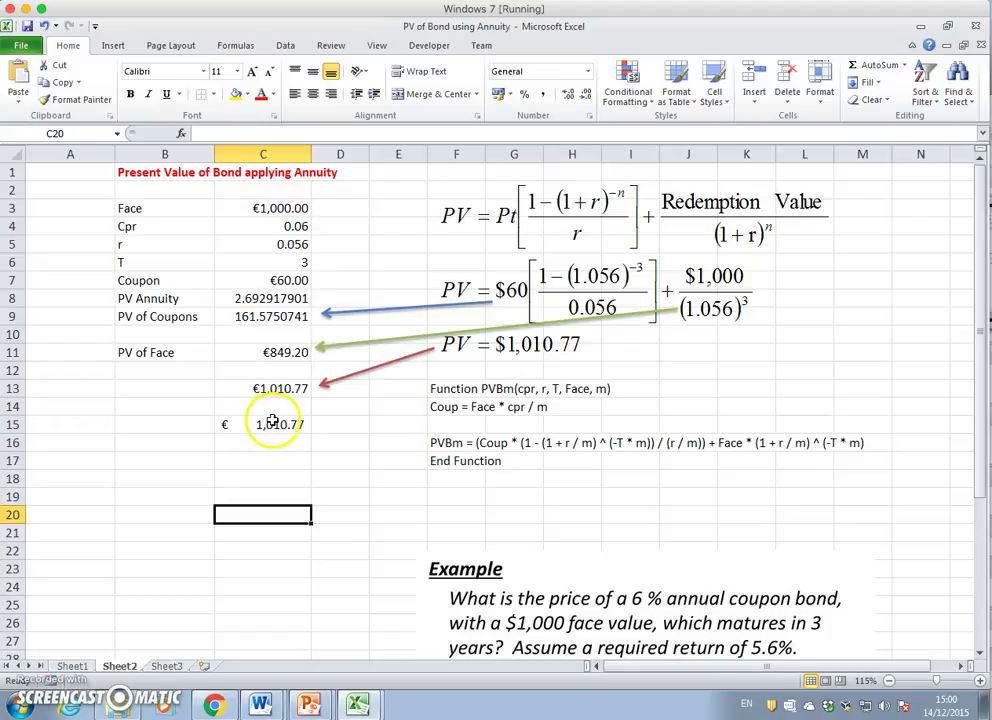
Save PV of Bond using Annuity as an Excel Macro-Enabled Workbook in the Bond Pricing folder.
{"action": "left_click", "coordinate": [27, 27]}
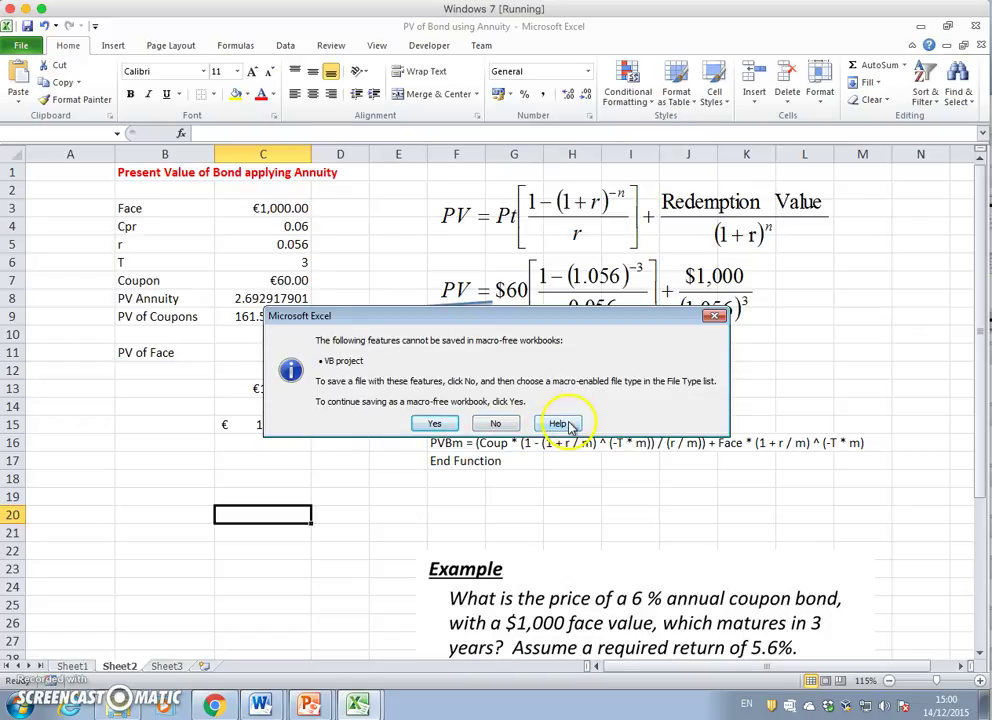
{"action": "left_click", "coordinate": [714, 316]}
{"action": "left_click", "coordinate": [741, 376]}
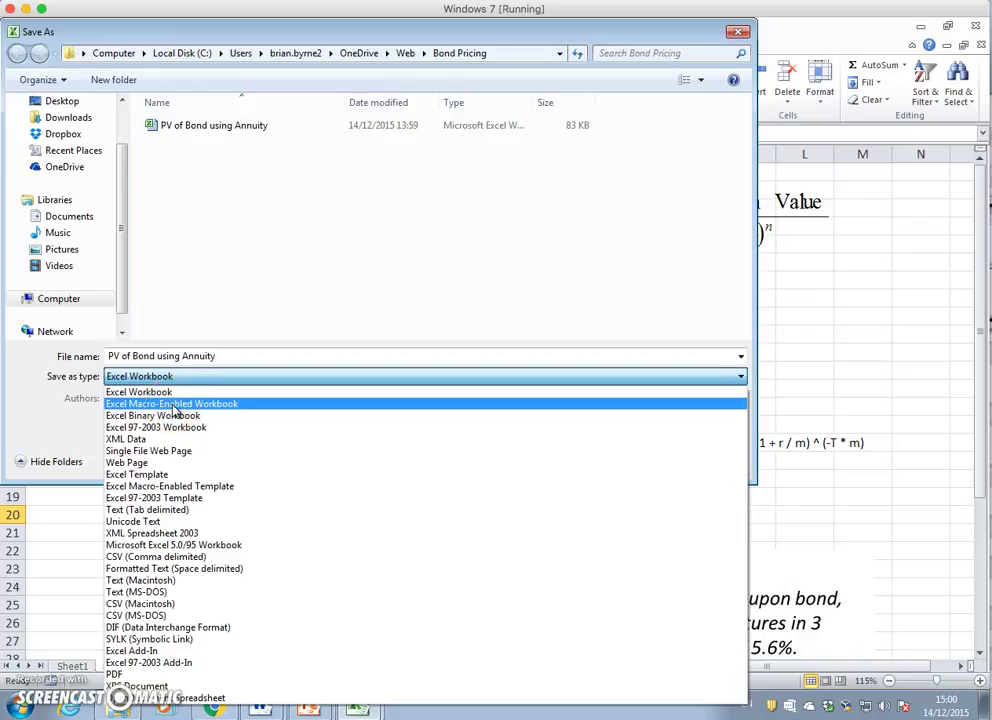
{"action": "left_click", "coordinate": [174, 404]}
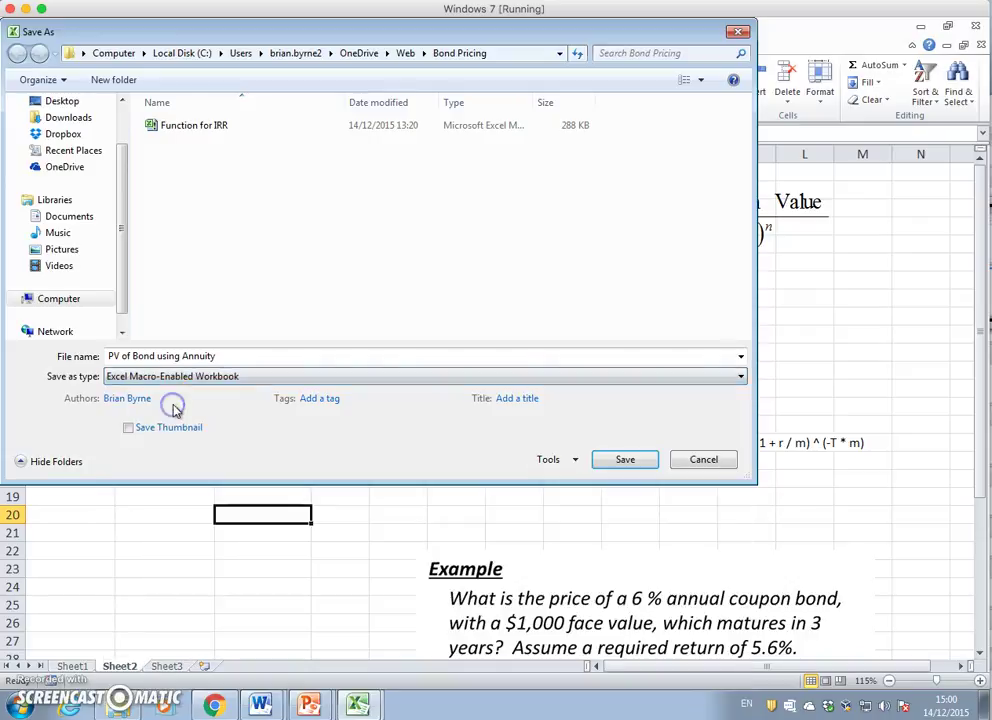
{"action": "left_click", "coordinate": [638, 462]}
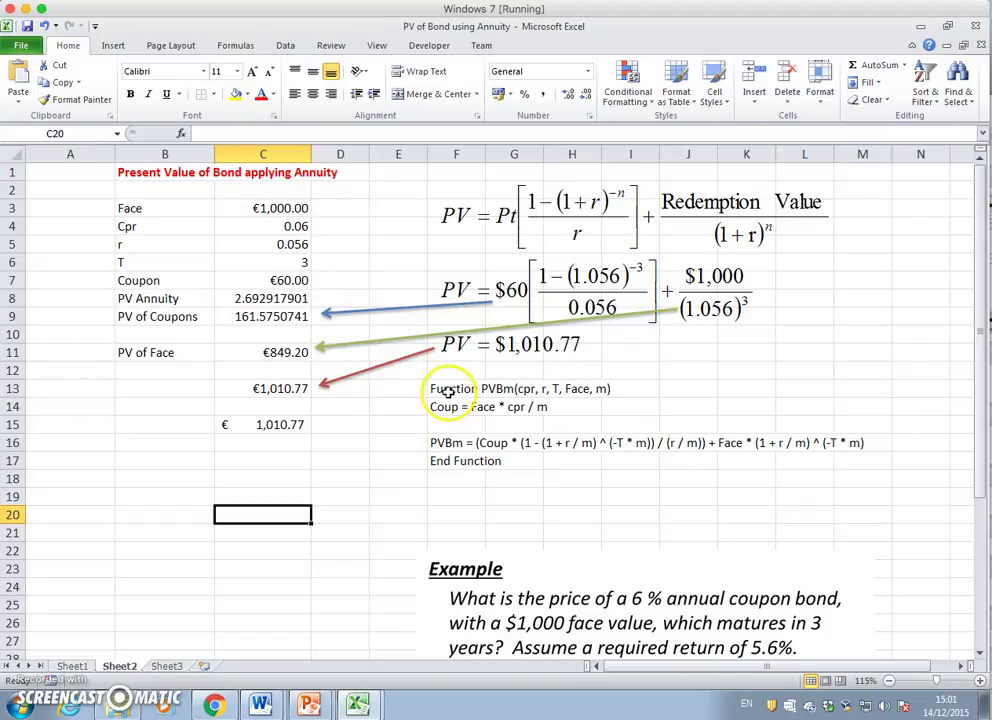
Delete the pasted PVBm code starting at F13 and move the Example picture back up beneath the PV equation.
{"action": "left_click_drag", "start_coordinate": [448, 388], "coordinate": [455, 453]}
{"action": "key", "text": "Delete"}
{"action": "left_click_drag", "start_coordinate": [507, 562], "coordinate": [519, 402]}
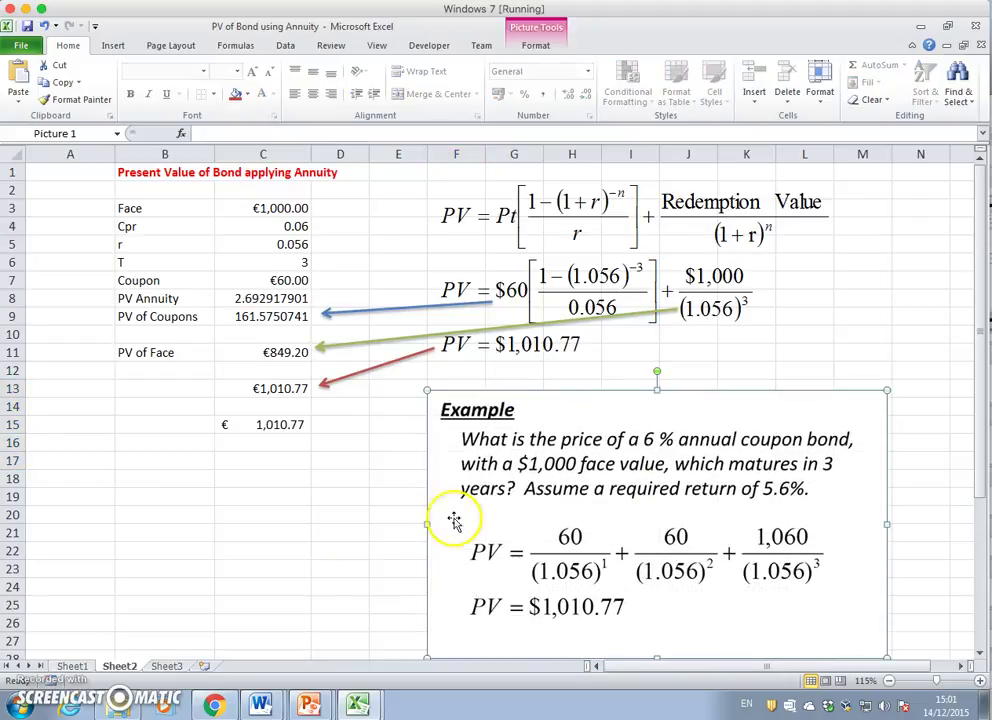
Copy the bond pricing range B3:C15 from Sheet2 and paste it at B2 of Sheet3.
{"action": "left_click", "coordinate": [172, 666]}
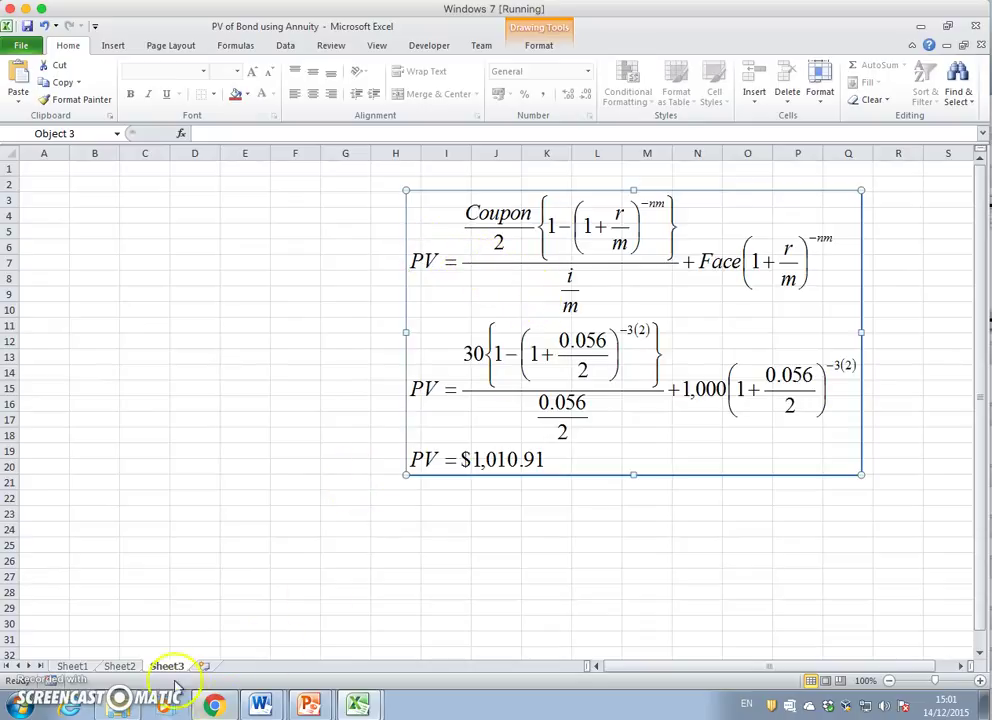
{"action": "left_click", "coordinate": [120, 666]}
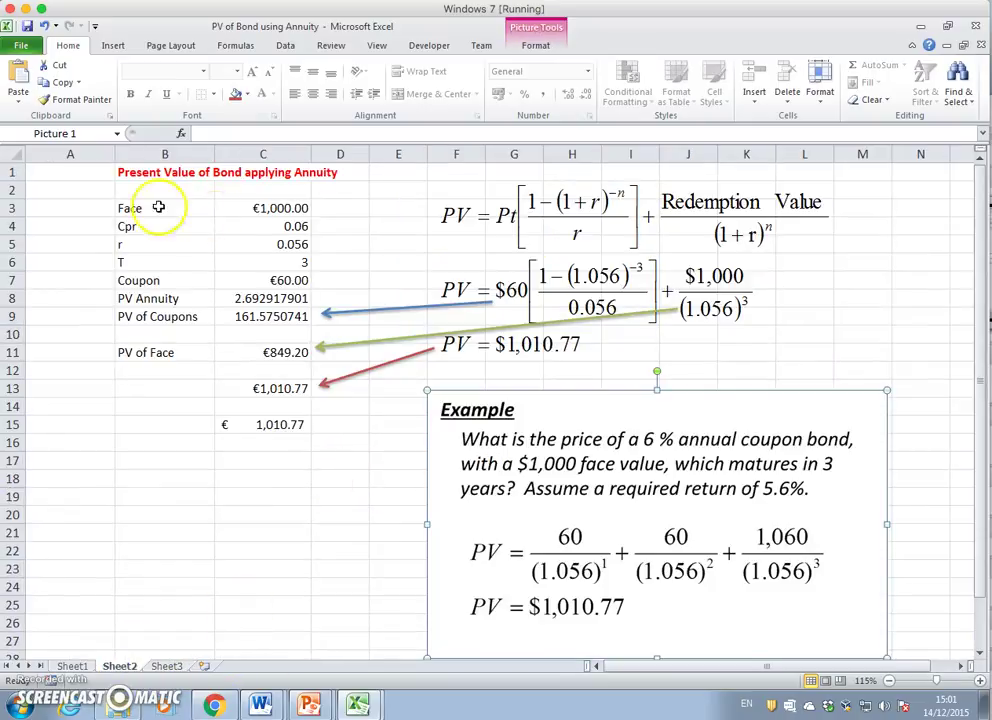
{"action": "left_click_drag", "start_coordinate": [130, 210], "coordinate": [259, 418]}
{"action": "right_click", "coordinate": [259, 418]}
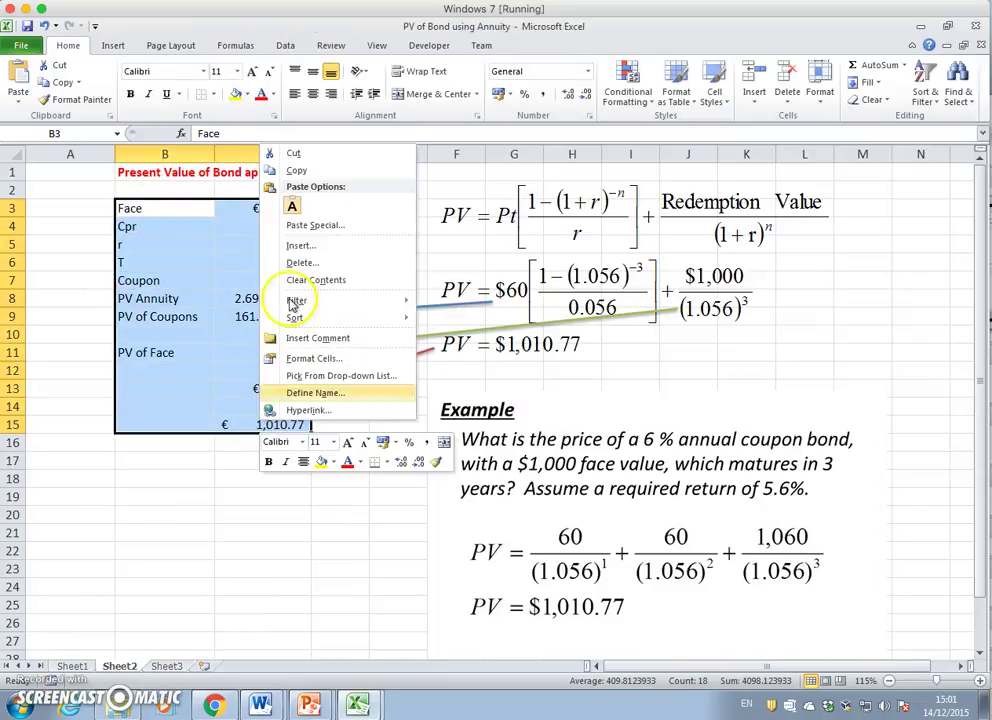
{"action": "left_click", "coordinate": [293, 172]}
{"action": "left_click", "coordinate": [168, 666]}
{"action": "left_click", "coordinate": [88, 182]}
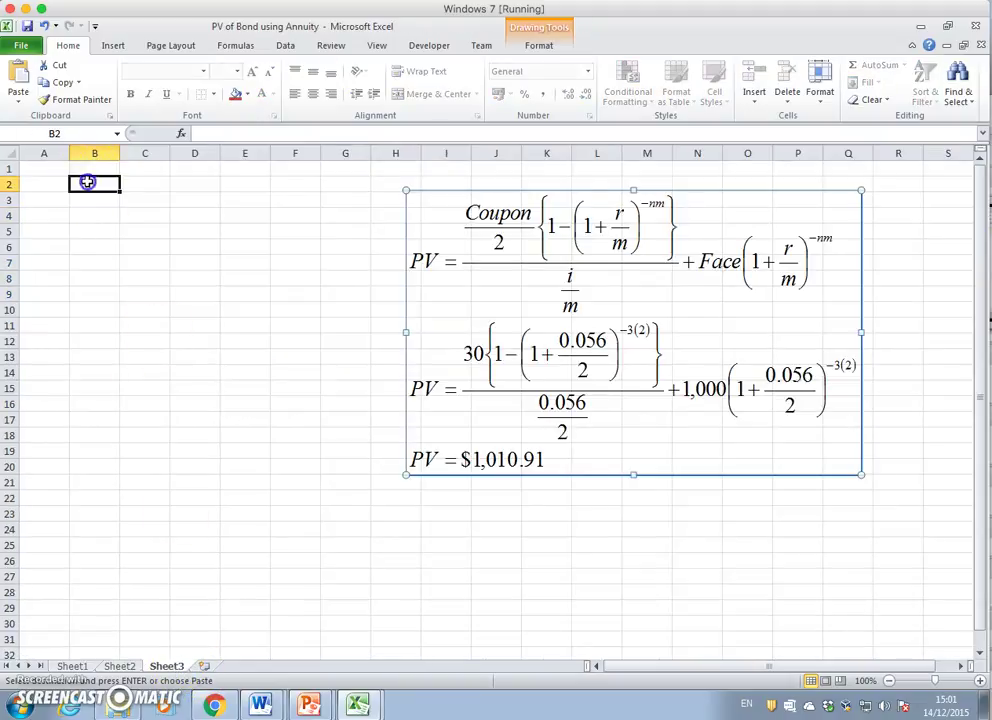
{"action": "left_click", "coordinate": [18, 80]}
Widen columns B and C of Sheet3 so the pasted labels and values fit.
{"action": "left_click", "coordinate": [114, 153]}
{"action": "left_click_drag", "start_coordinate": [120, 153], "coordinate": [213, 153]}
{"action": "left_click", "coordinate": [180, 153]}
{"action": "scroll", "coordinate": [247, 278], "scroll_direction": "down", "scroll_amount": 1}
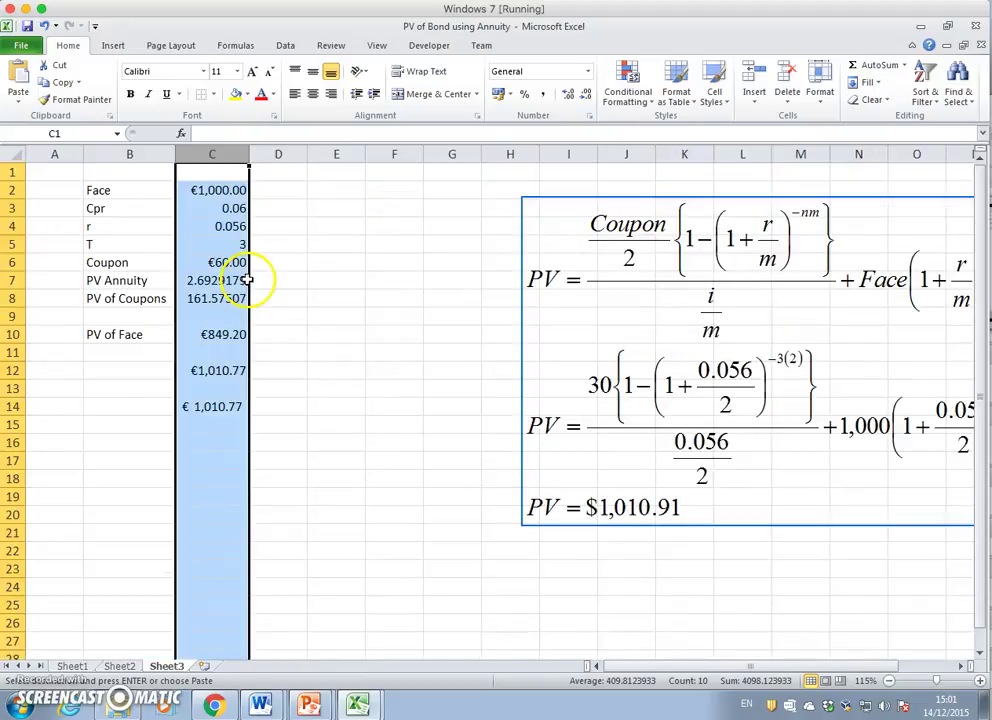
{"action": "scroll", "coordinate": [248, 280], "scroll_direction": "up", "scroll_amount": 2}
Move the PV equation object closer to the pasted data, with its upper-left corner at about cell E2.
{"action": "left_click_drag", "start_coordinate": [693, 281], "coordinate": [470, 257]}
{"action": "scroll", "coordinate": [525, 352], "scroll_direction": "up", "scroll_amount": 1}
{"action": "scroll", "coordinate": [525, 352], "scroll_direction": "down", "scroll_amount": 2}
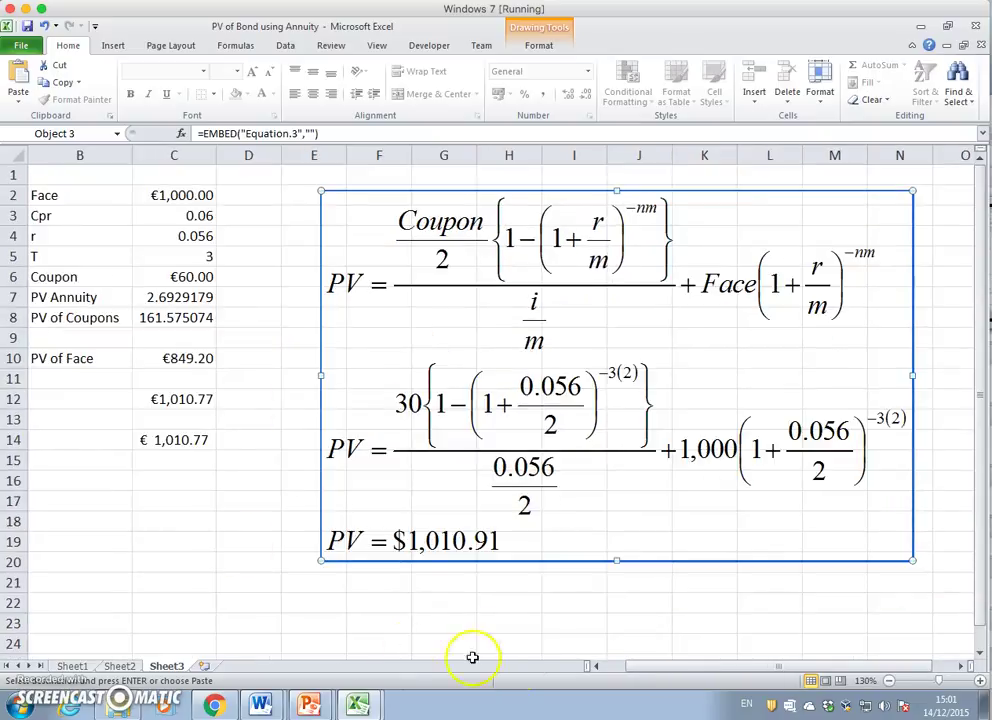
Shift the PV equation object slightly toward the pasted data, keeping its upper-left corner in cell E2.
{"action": "left_click_drag", "start_coordinate": [675, 666], "coordinate": [640, 666]}
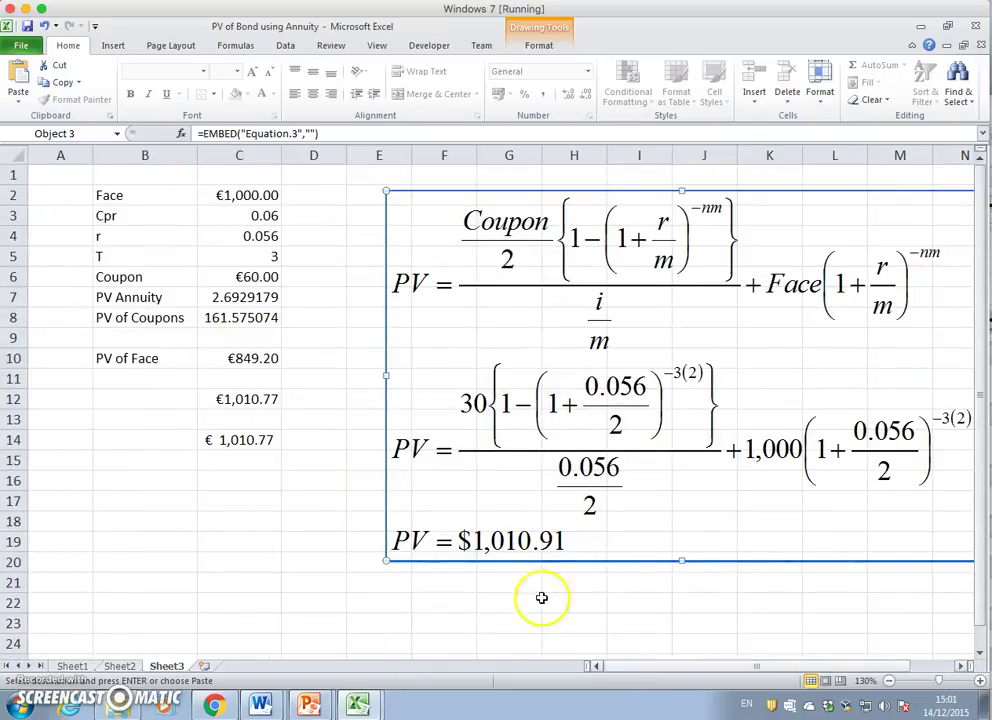
{"action": "left_click", "coordinate": [245, 458]}
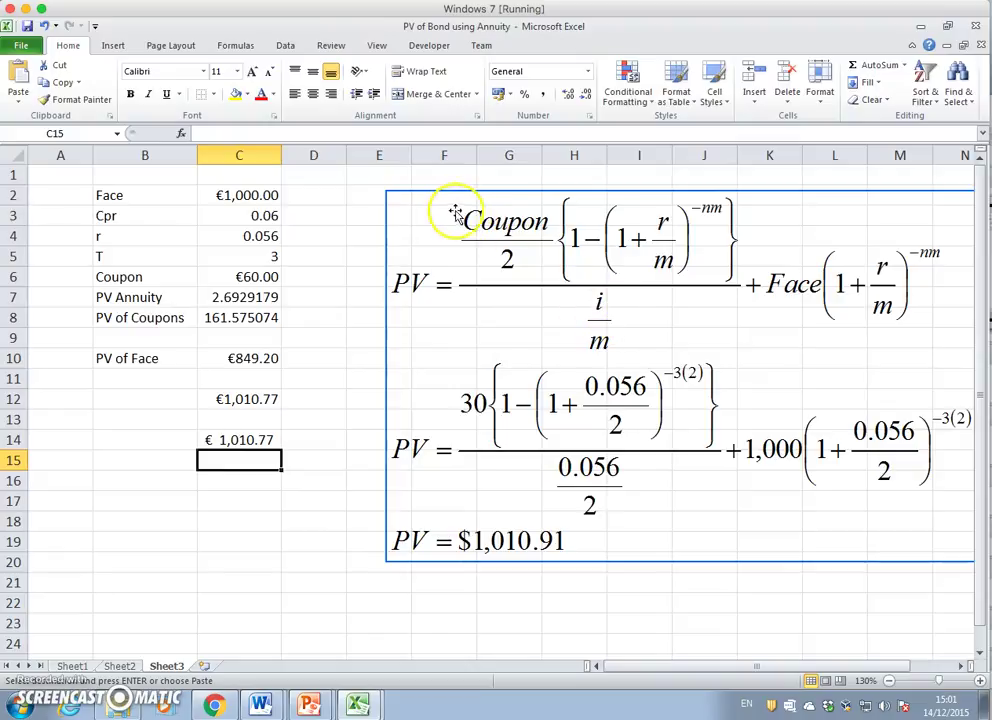
{"action": "left_click_drag", "start_coordinate": [450, 214], "coordinate": [437, 212]}
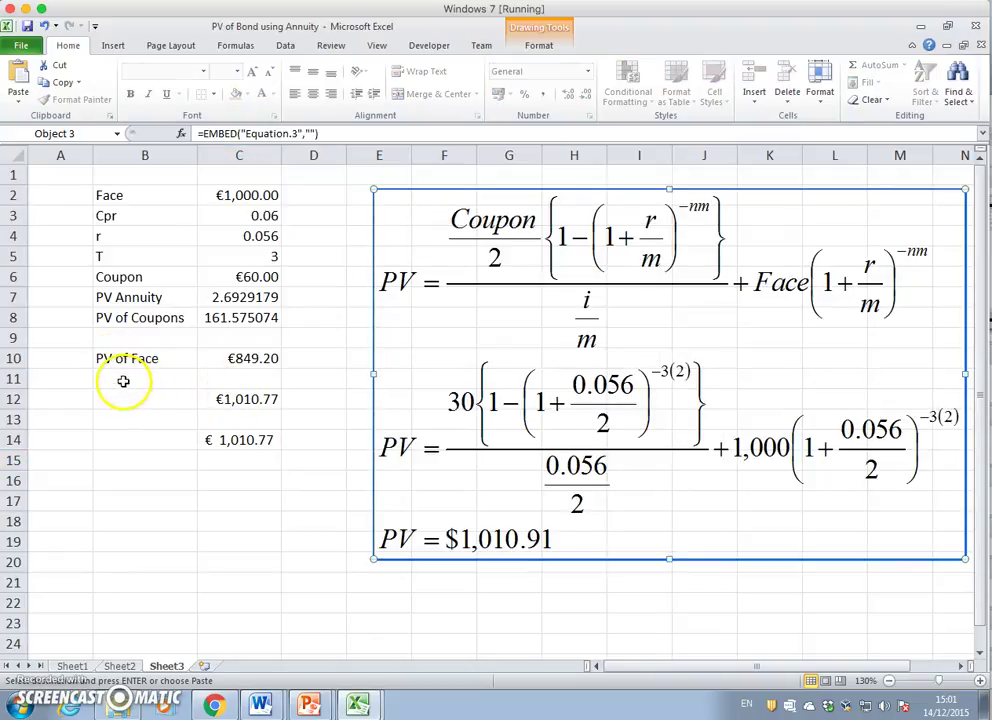
Label the annuity-based bond price by entering Annual Coupon in B12.
{"action": "left_click", "coordinate": [166, 400]}
{"action": "type", "text": "Annual Coup"}
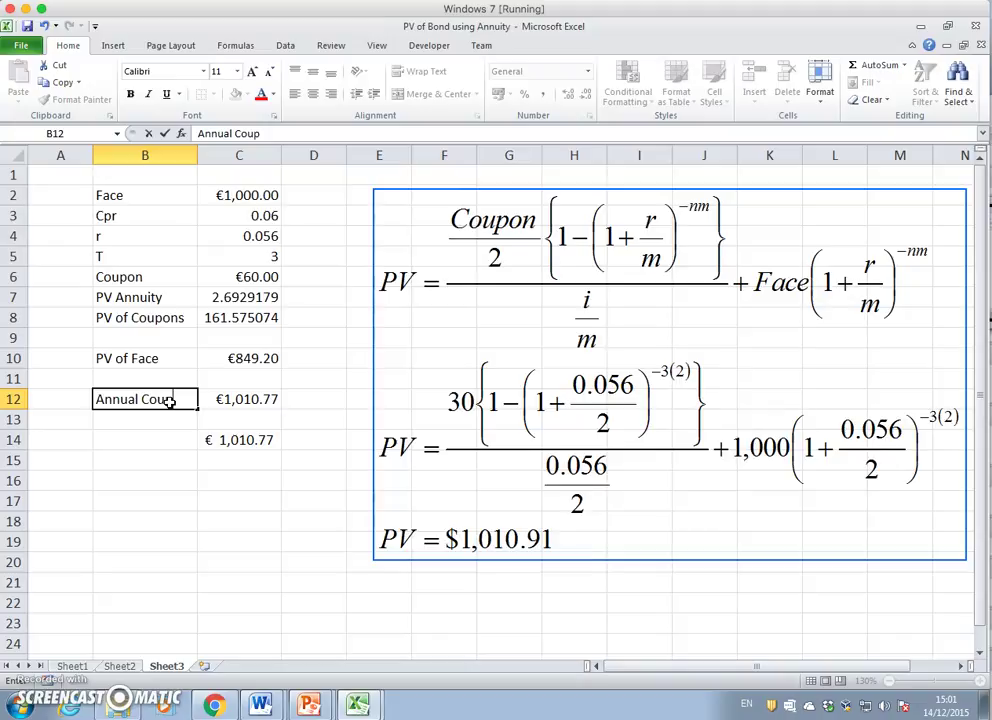
{"action": "type", "text": "on"}
{"action": "key", "text": "Return"}
Examine the formulas behind the bond price in C12, the PV of Face in C10 and the PVBm price in C14.
{"action": "left_click", "coordinate": [246, 400]}
{"action": "double_click", "coordinate": [246, 400]}
{"action": "key", "text": "Return"}
{"action": "left_click", "coordinate": [253, 350]}
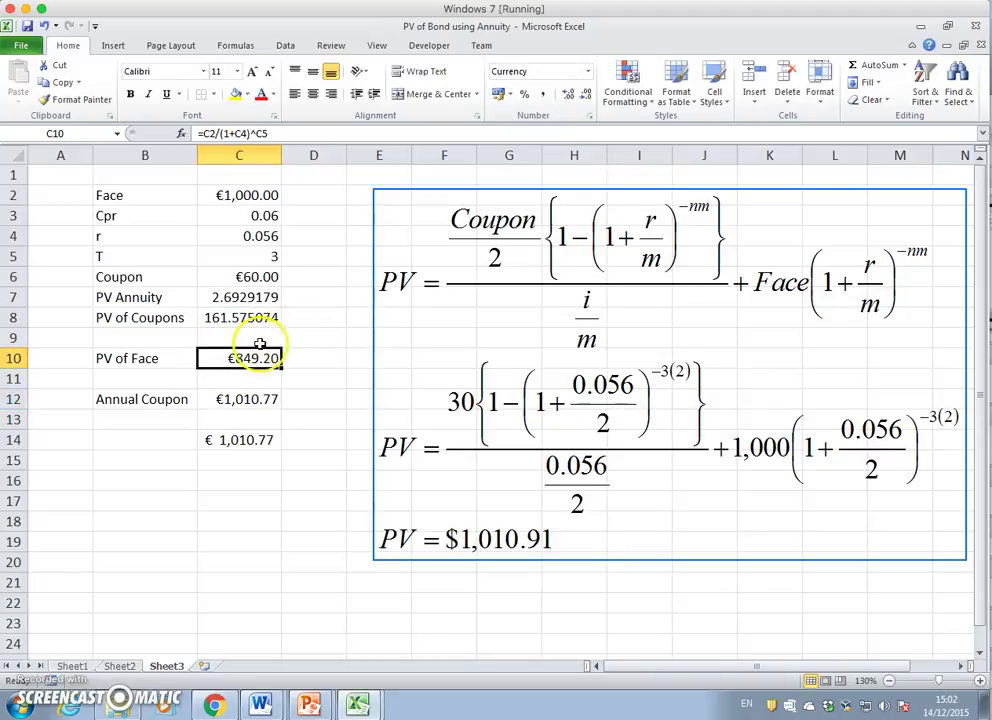
{"action": "double_click", "coordinate": [258, 357]}
{"action": "key", "text": "Return"}
{"action": "left_click", "coordinate": [250, 440]}
{"action": "double_click", "coordinate": [270, 440]}
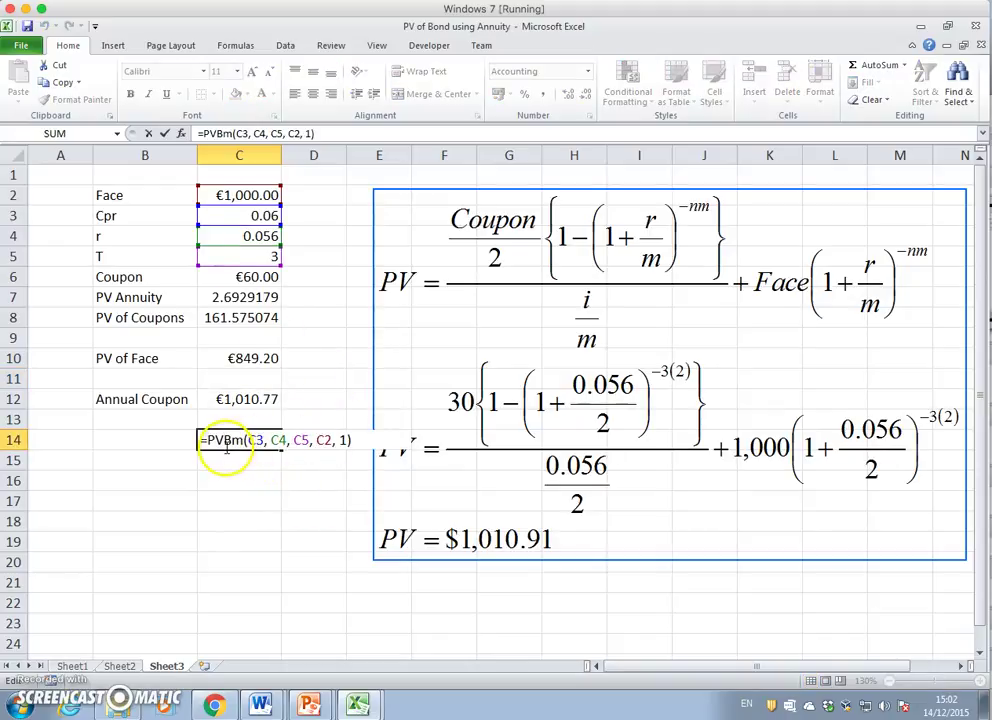
{"action": "key", "text": "Return"}
Label the PVBm result by entering VBA PV of Bond in B14.
{"action": "left_click", "coordinate": [132, 438]}
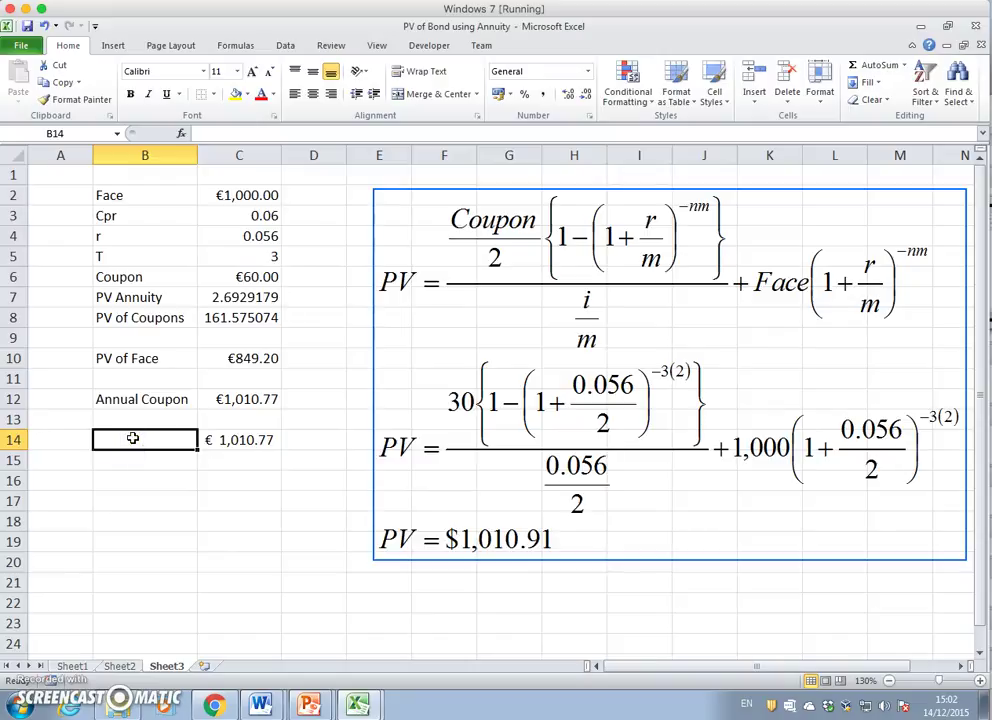
{"action": "type", "text": "VBA PV of Bond"}
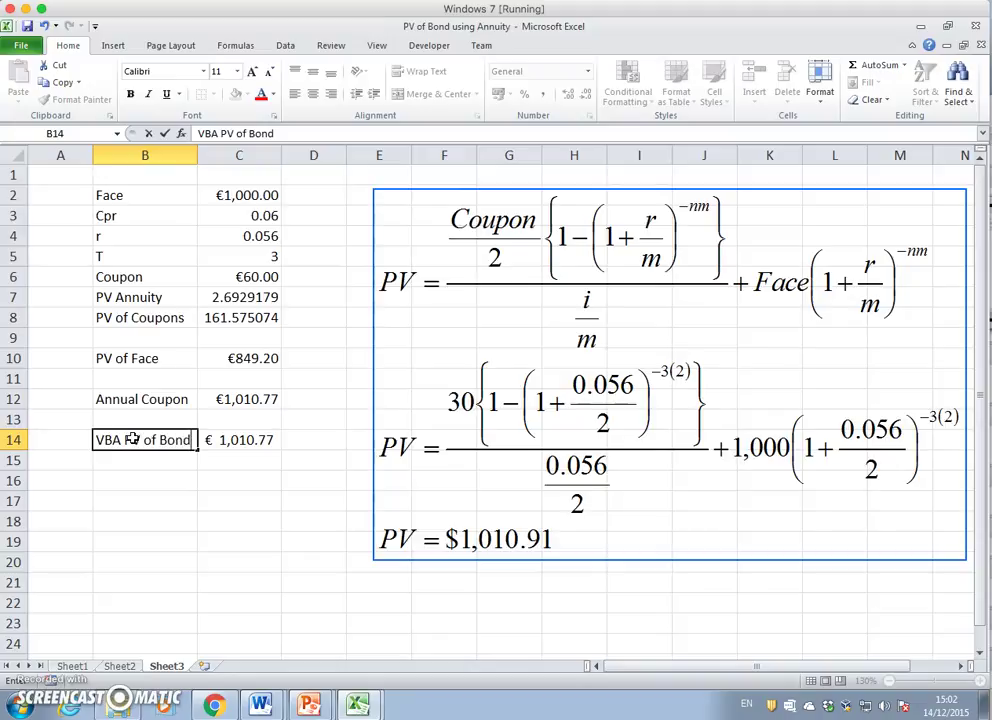
{"action": "key", "text": "ctrl+Return"}
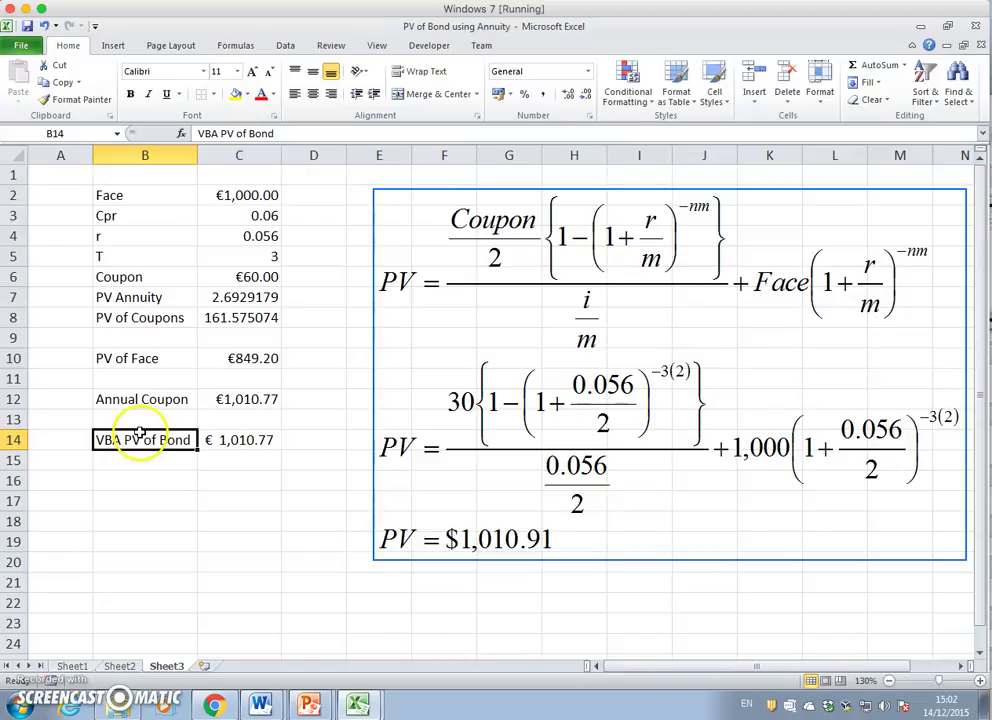
{"action": "key", "text": "Down"}
{"action": "key", "text": "Down"}
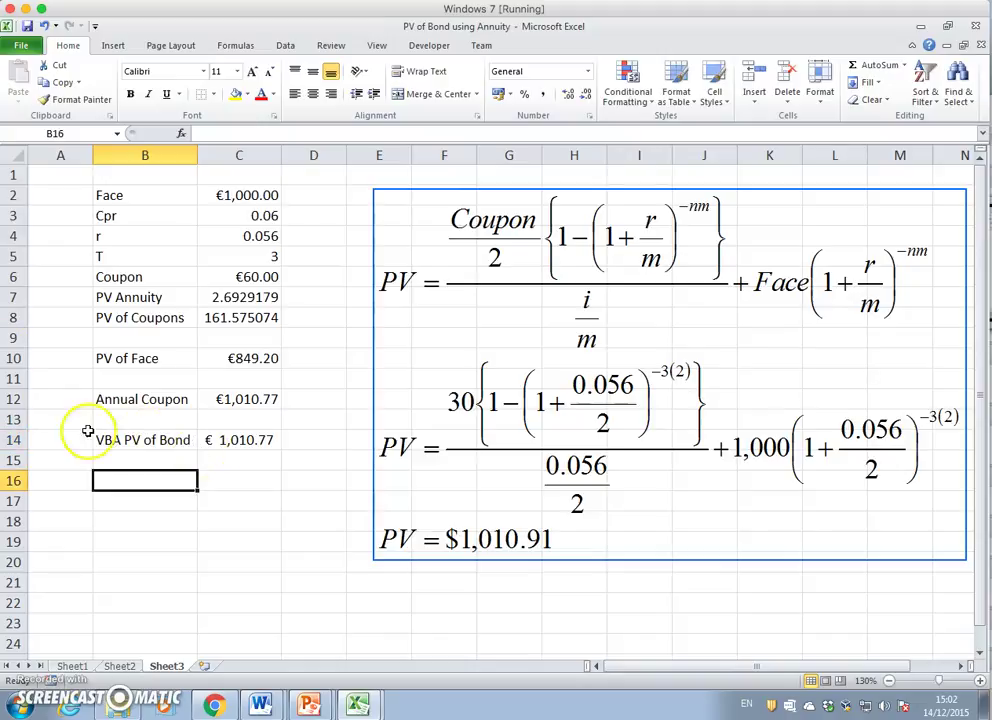
{"action": "left_click", "coordinate": [130, 437]}
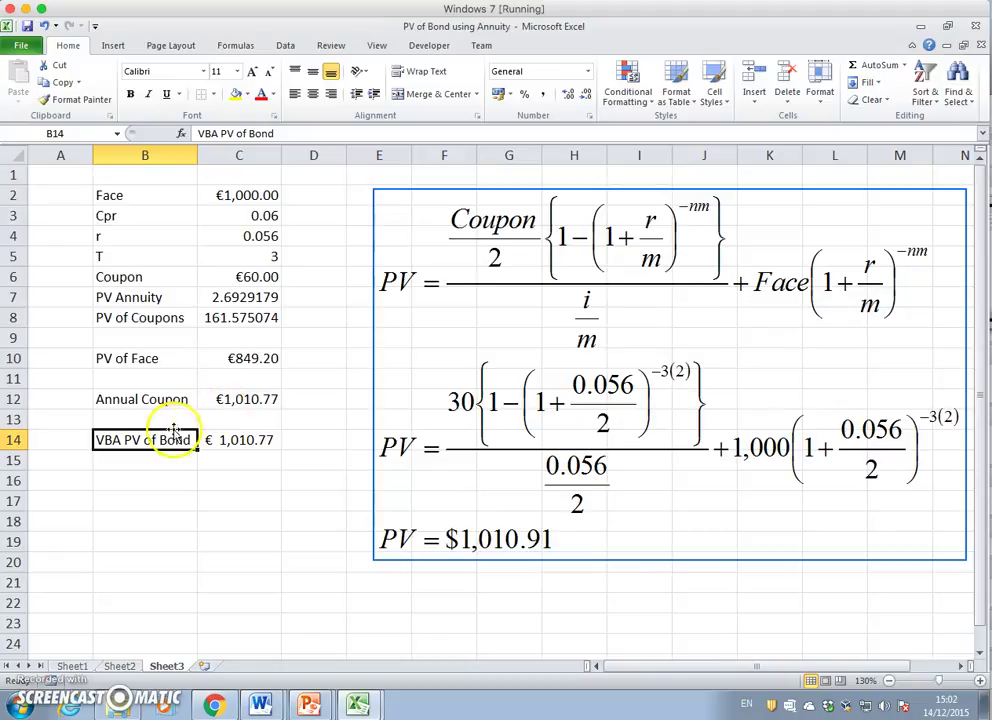
Insert blank cells at B7:C8 above PV Annuity, shifting the existing cells down.
{"action": "left_click_drag", "start_coordinate": [160, 420], "coordinate": [239, 422]}
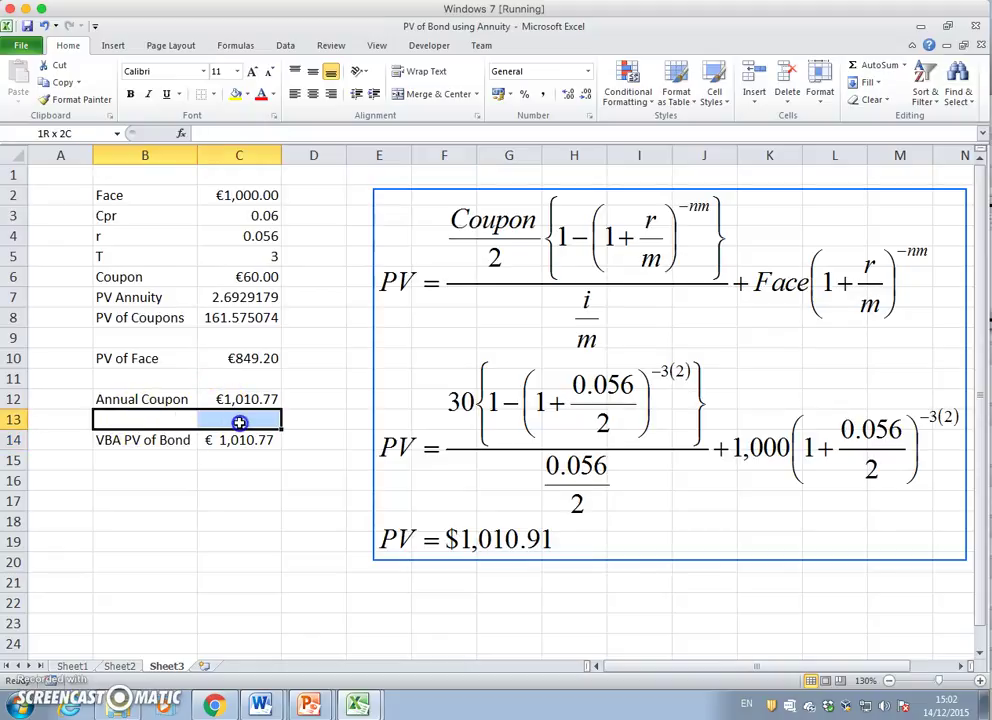
{"action": "left_click_drag", "start_coordinate": [115, 299], "coordinate": [232, 310]}
{"action": "right_click", "coordinate": [237, 323]}
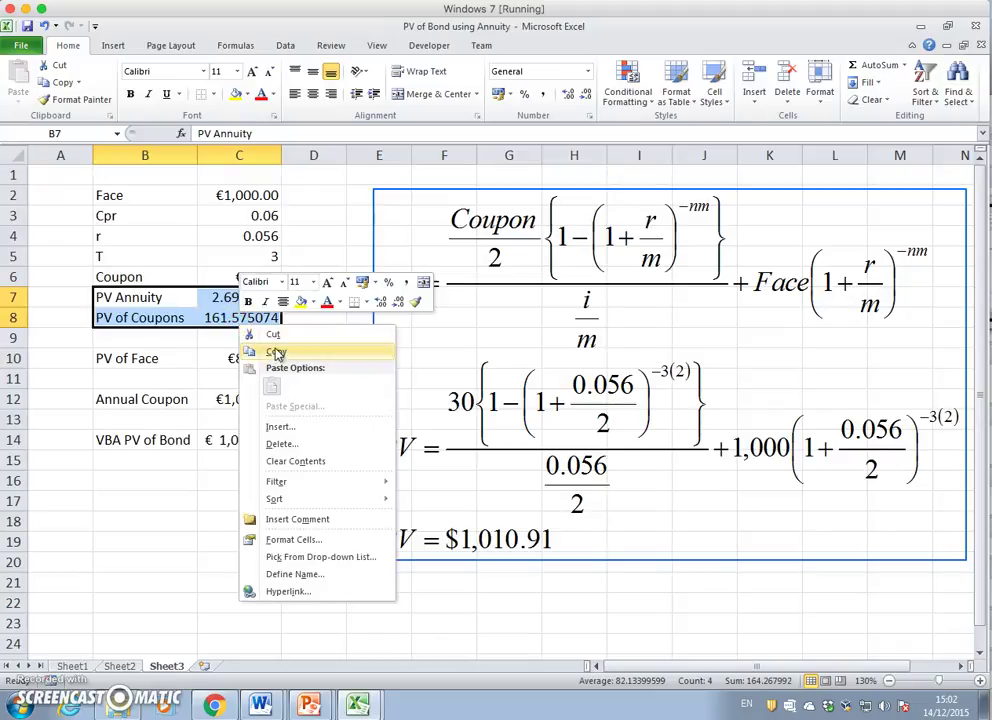
{"action": "left_click", "coordinate": [295, 427]}
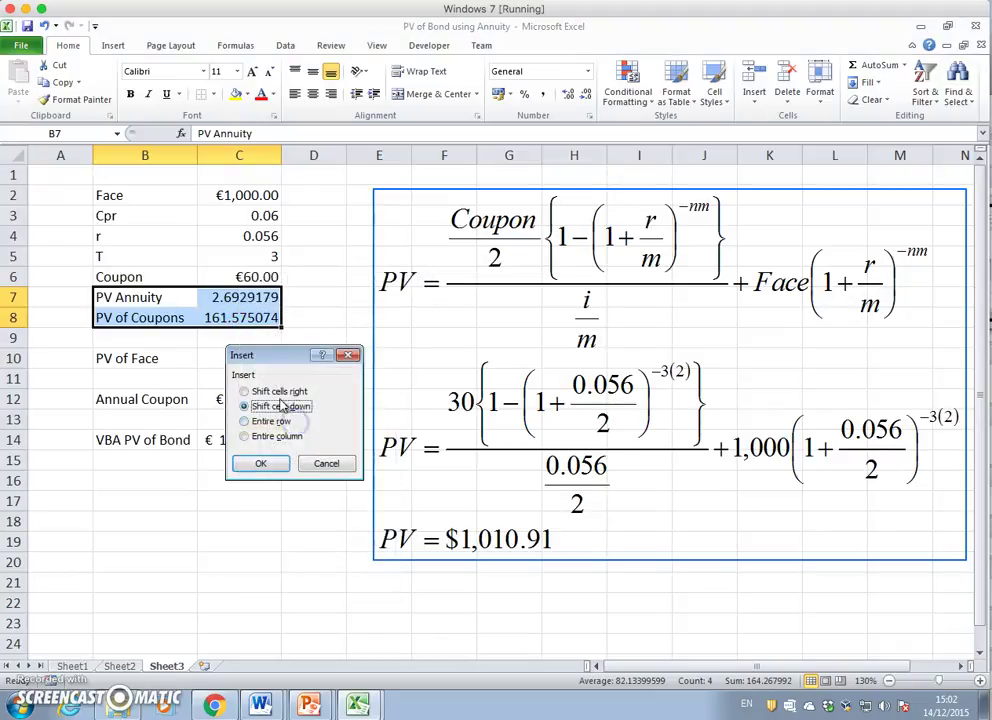
{"action": "left_click", "coordinate": [264, 463]}
Enter the label m in B7 and select C7 for its value.
{"action": "left_click", "coordinate": [157, 289]}
{"action": "type", "text": "m"}
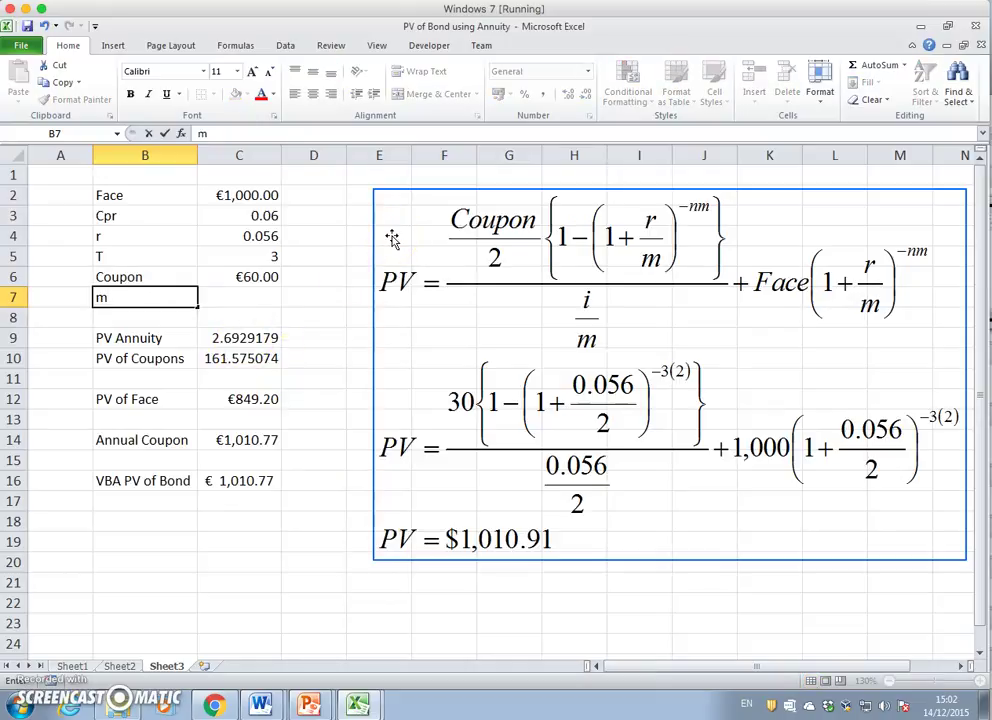
{"action": "key", "text": "Return"}
{"action": "key", "text": "Return"}
{"action": "left_click", "coordinate": [267, 296]}
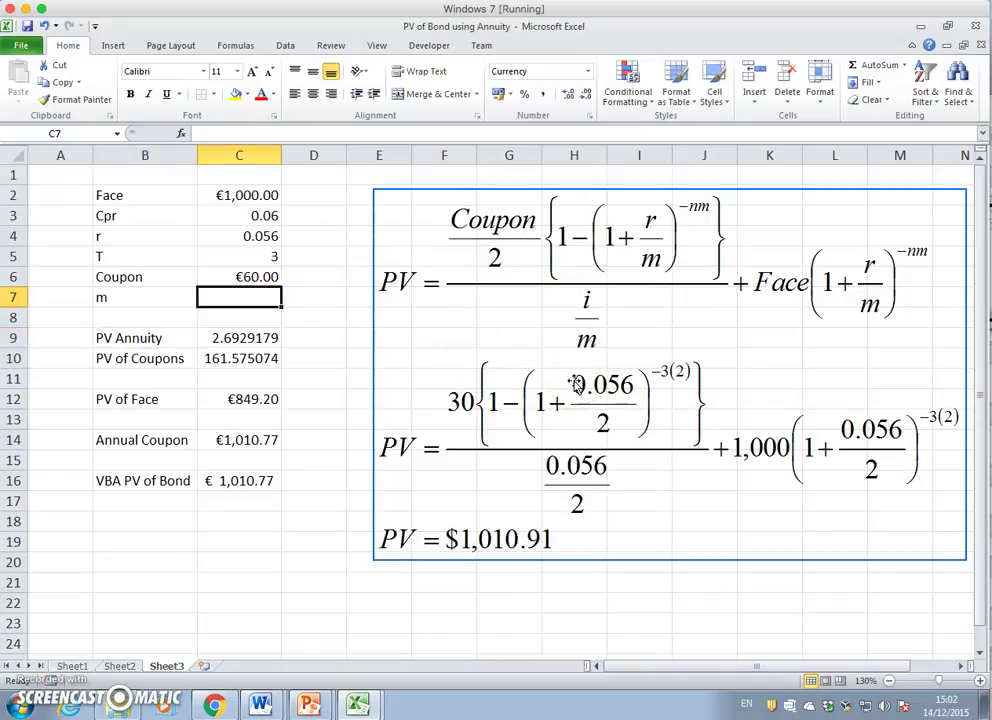
Edit the PV equation object so the annuity denominator reads r/m instead of i/m.
{"action": "double_click", "coordinate": [611, 290]}
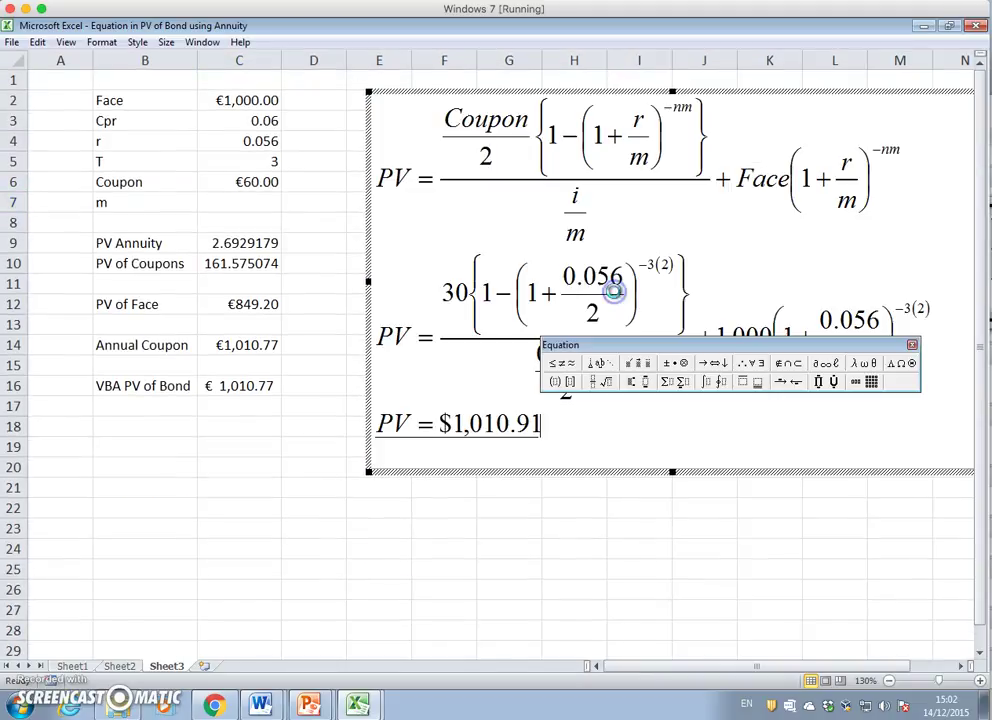
{"action": "left_click", "coordinate": [580, 203]}
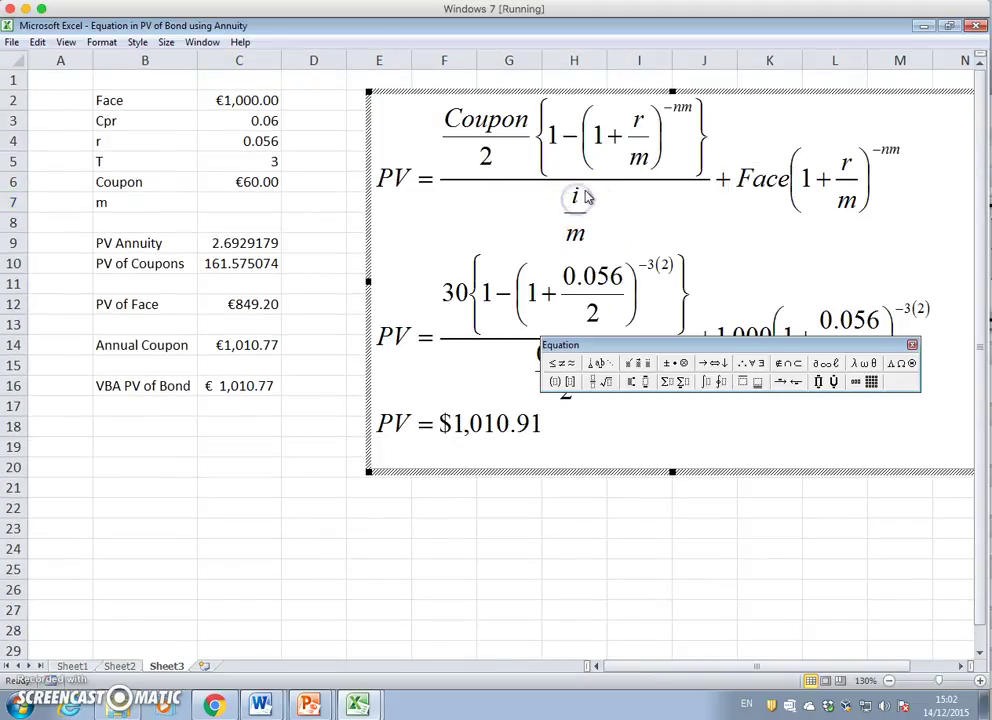
{"action": "left_click", "coordinate": [660, 549]}
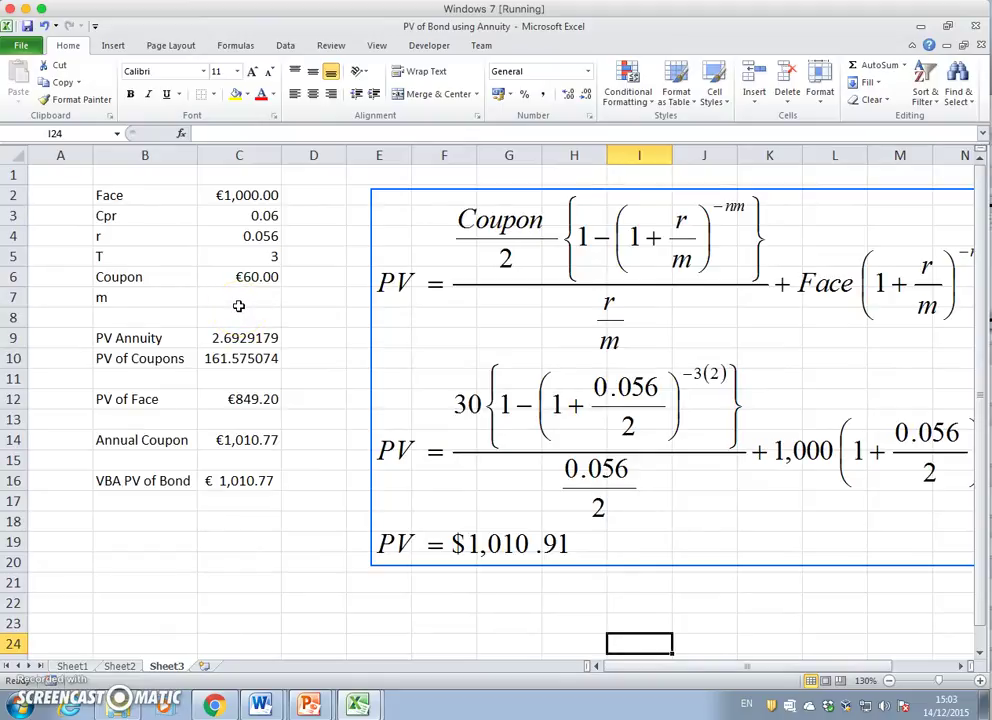
Set m in C7 to 2 and give the cell the General number format.
{"action": "left_click", "coordinate": [239, 300]}
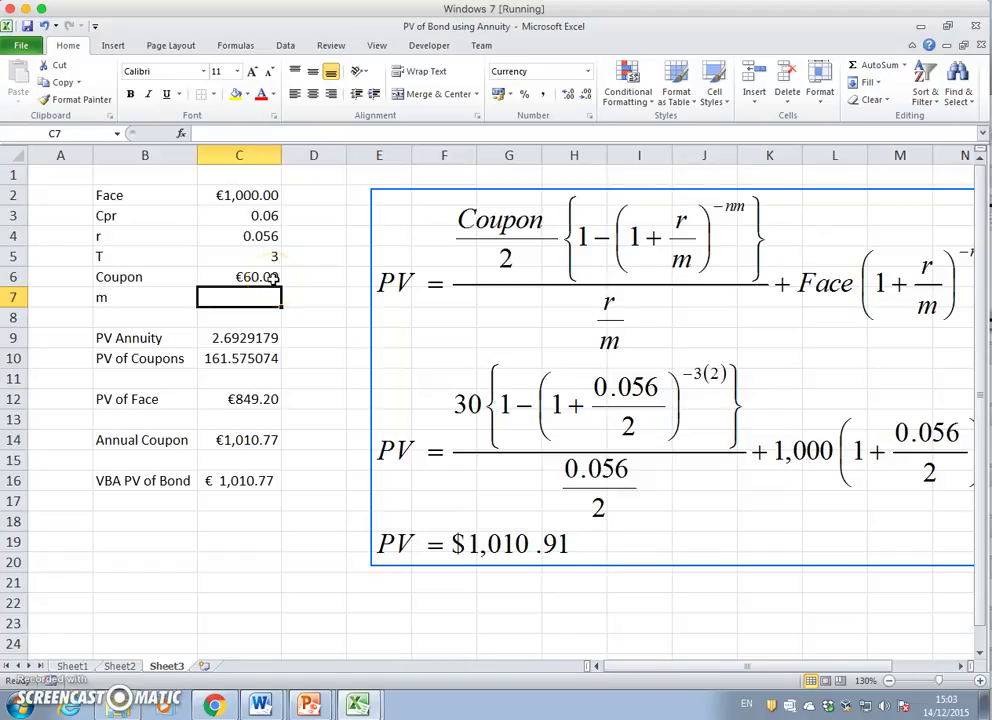
{"action": "type", "text": "2"}
{"action": "key", "text": "Return"}
{"action": "left_click", "coordinate": [238, 297]}
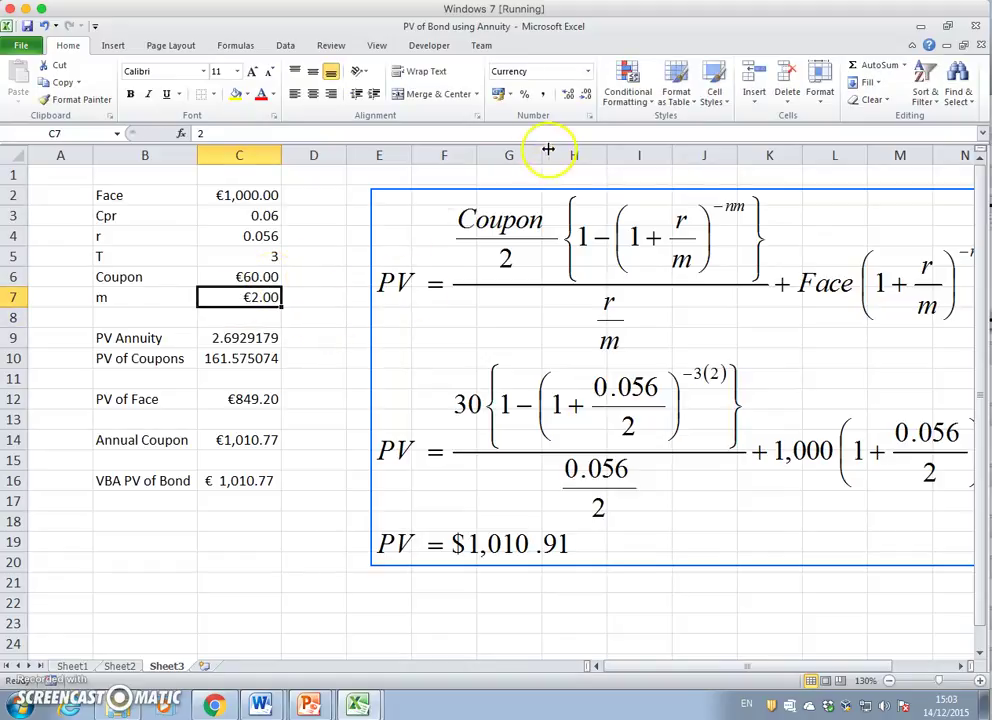
{"action": "left_click", "coordinate": [588, 72]}
{"action": "left_click", "coordinate": [576, 98]}
Try the General number format on the VBA PV of Bond value in C16 and return it to Accounting.
{"action": "left_click", "coordinate": [253, 479]}
{"action": "left_click", "coordinate": [588, 80]}
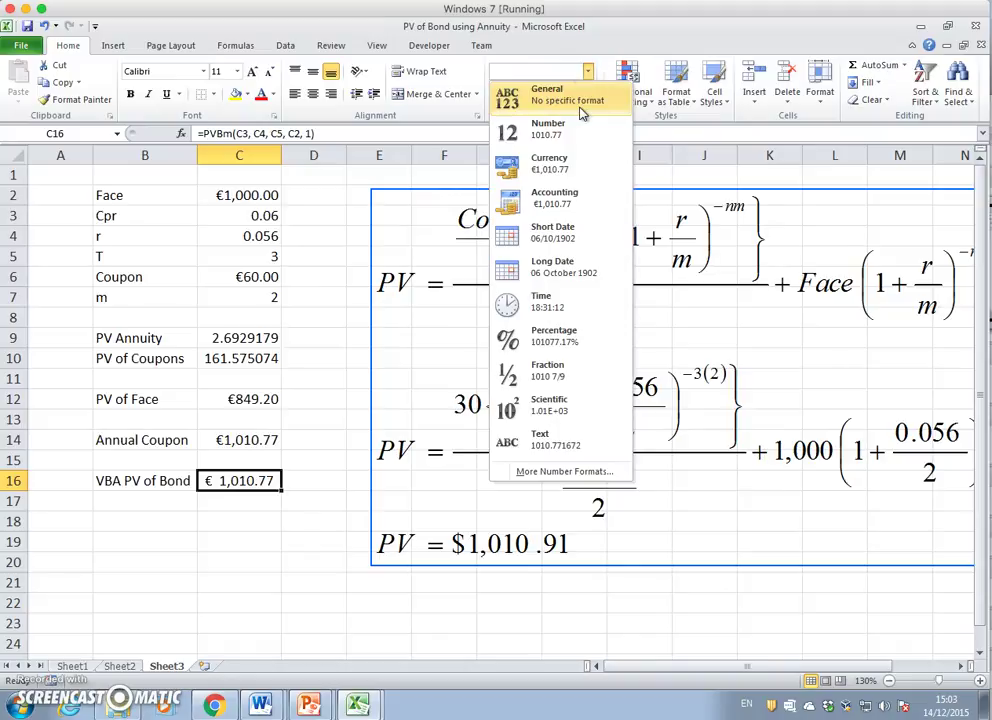
{"action": "left_click", "coordinate": [576, 96]}
{"action": "left_click", "coordinate": [587, 74]}
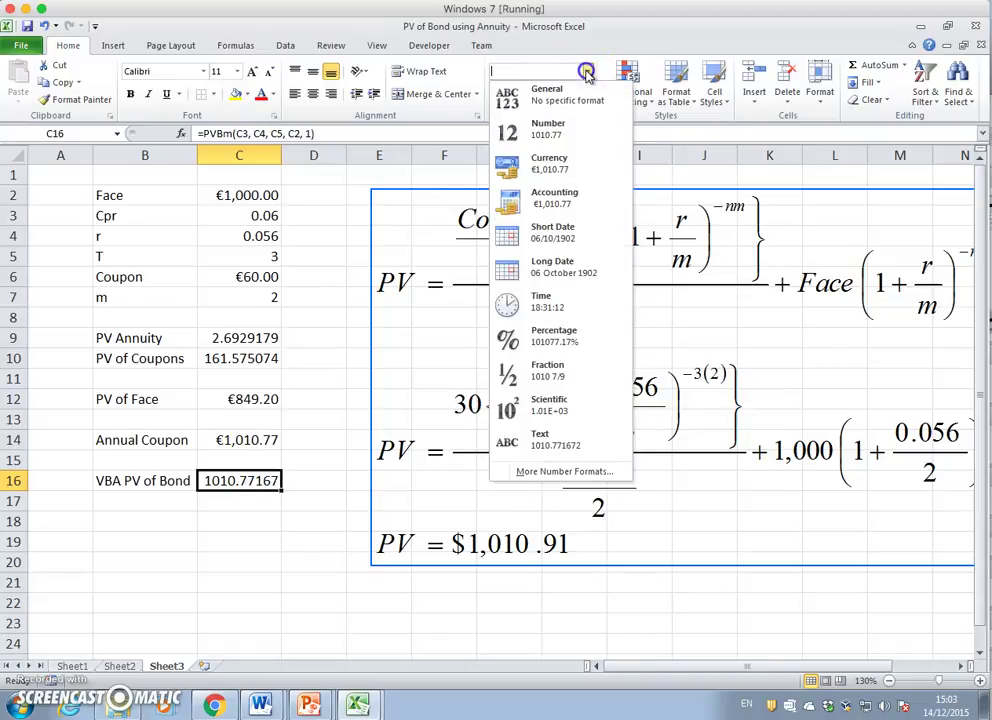
{"action": "left_click", "coordinate": [590, 199]}
{"action": "left_click", "coordinate": [249, 533]}
Apply the Accounting number format to the Annual Coupon price in C14.
{"action": "left_click", "coordinate": [248, 441]}
{"action": "left_click", "coordinate": [590, 72]}
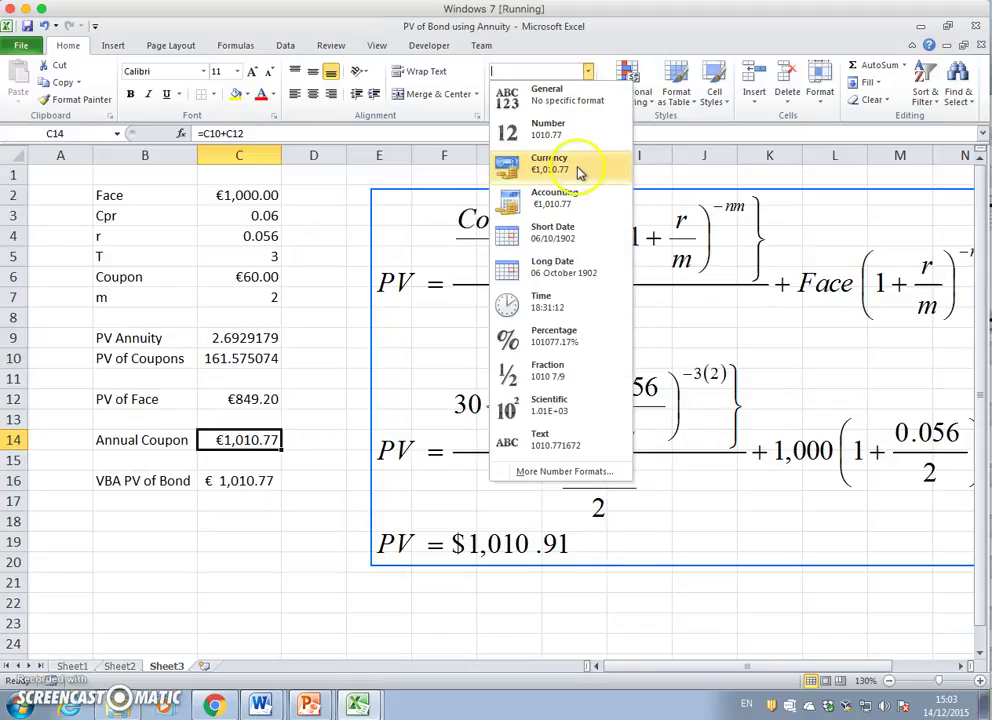
{"action": "left_click", "coordinate": [578, 197]}
{"action": "left_click", "coordinate": [225, 560]}
{"action": "left_click", "coordinate": [142, 520]}
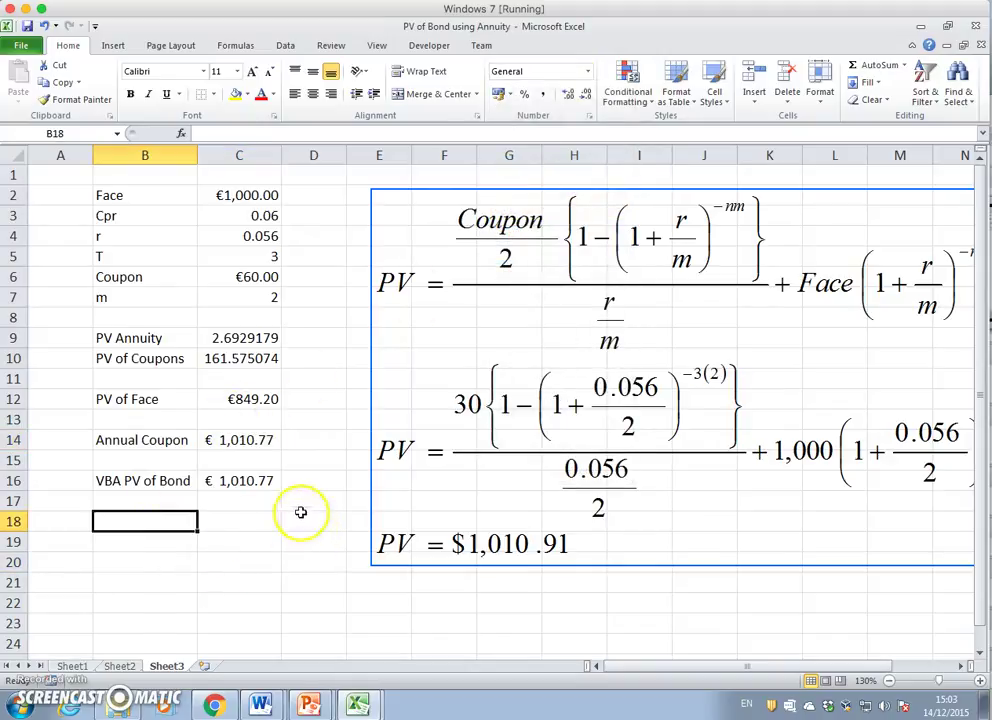
Replace the last argument of the PVBm formula in C16 with a reference to m in C7.
{"action": "left_click", "coordinate": [252, 480]}
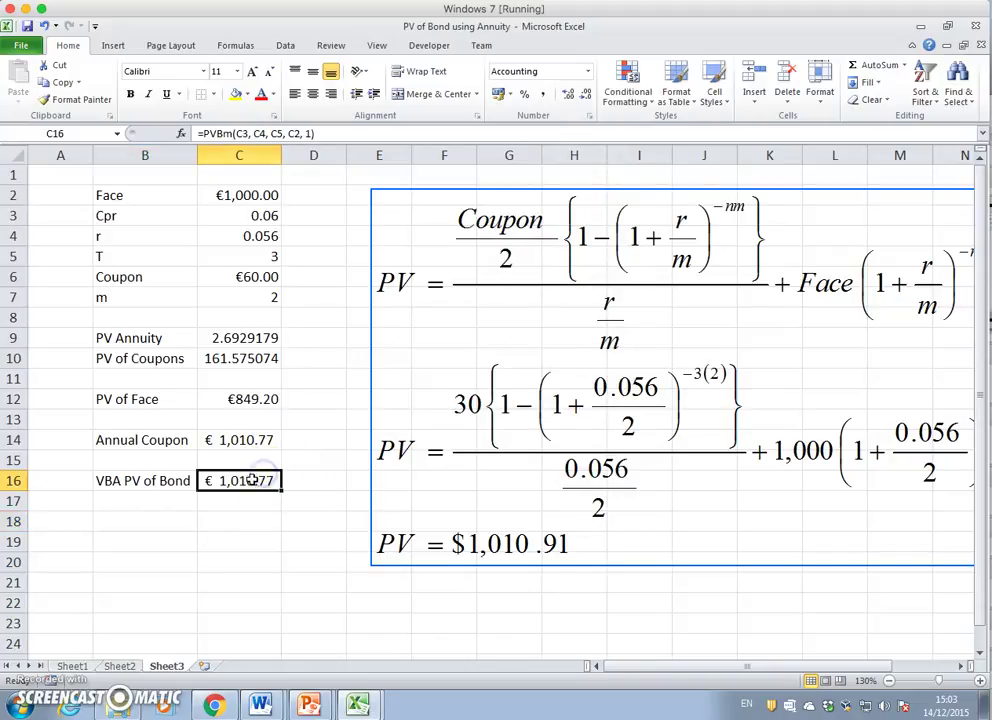
{"action": "left_click", "coordinate": [311, 133]}
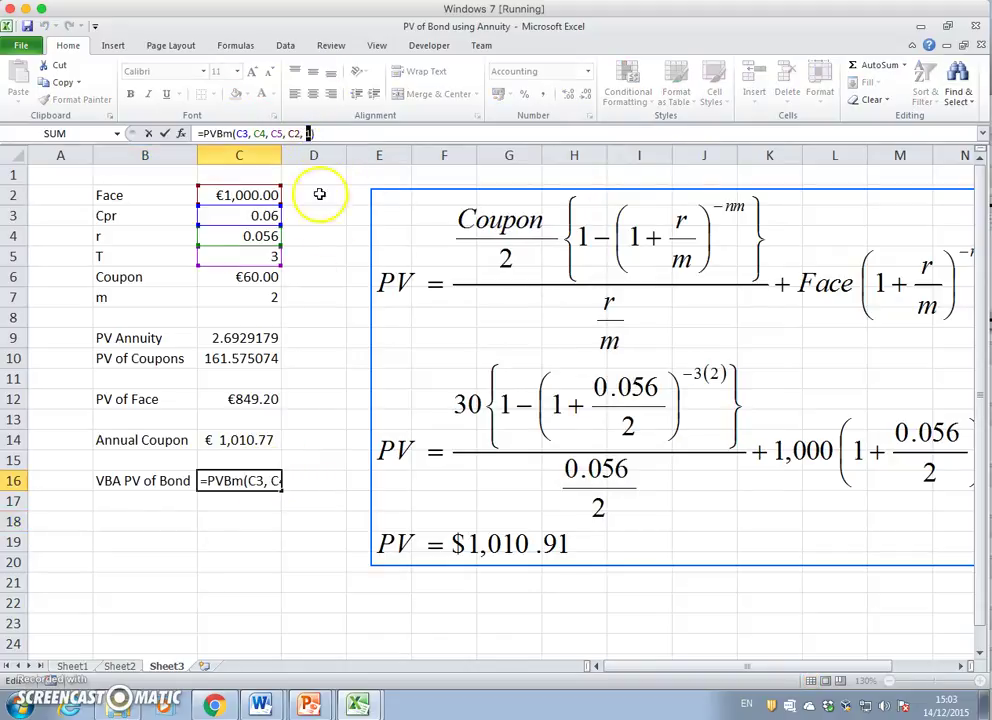
{"action": "left_click", "coordinate": [252, 297]}
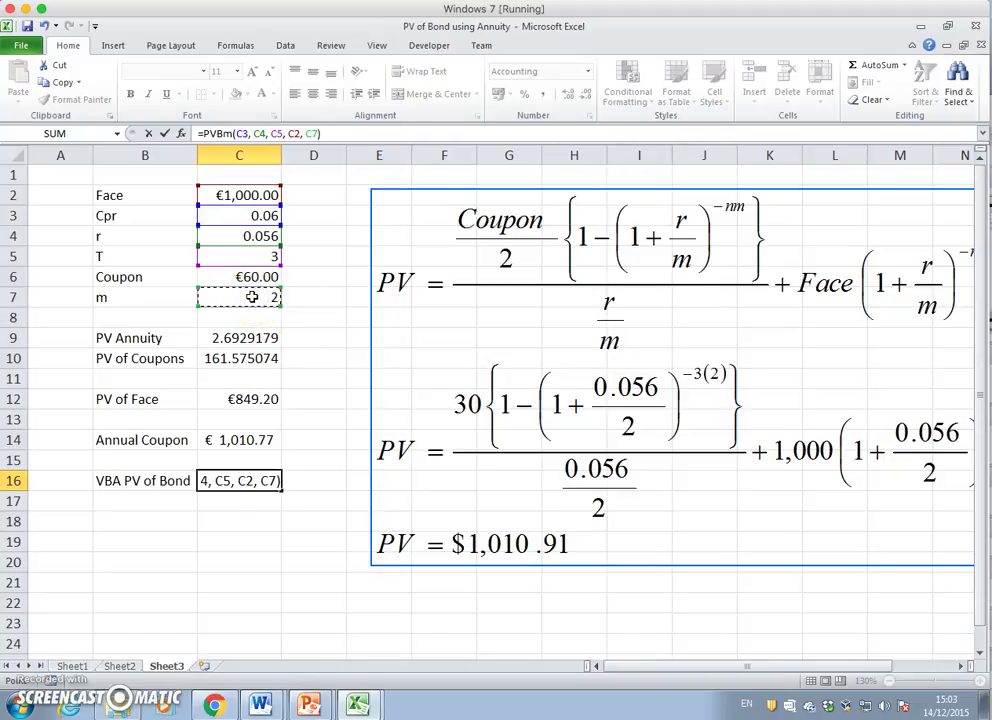
{"action": "key", "text": "Return"}
{"action": "left_click", "coordinate": [261, 479]}
Shrink the PV equation object and place it beside the data so it spans about D2 to L15.
{"action": "left_click", "coordinate": [405, 206]}
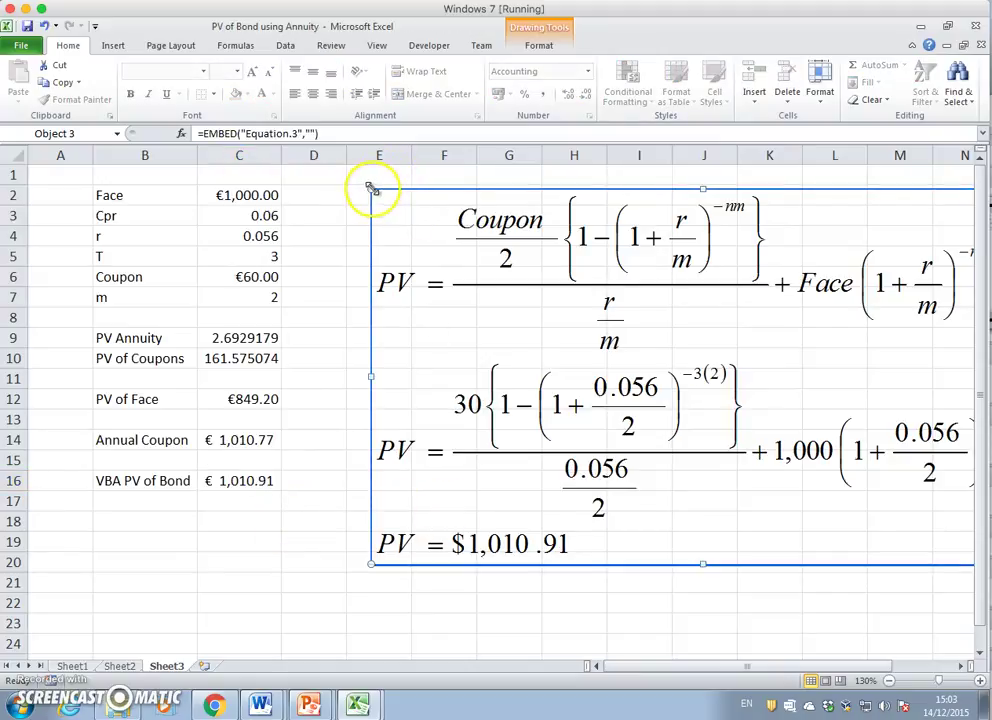
{"action": "left_click_drag", "start_coordinate": [371, 188], "coordinate": [441, 226]}
{"action": "left_click_drag", "start_coordinate": [549, 299], "coordinate": [449, 247]}
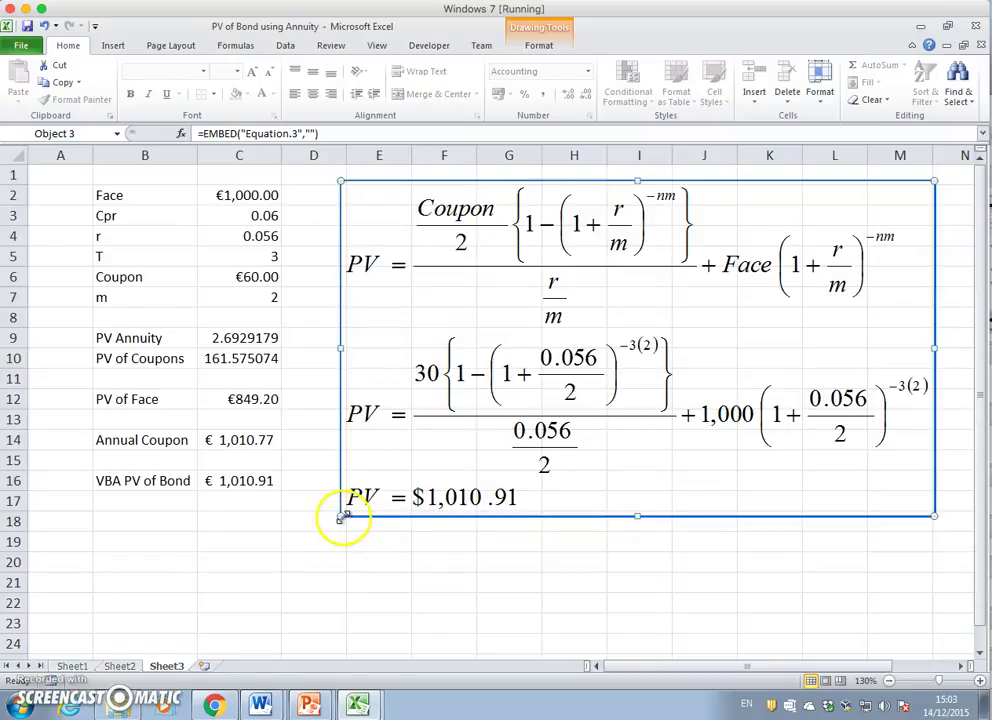
{"action": "left_click_drag", "start_coordinate": [341, 518], "coordinate": [416, 473]}
{"action": "left_click_drag", "start_coordinate": [505, 348], "coordinate": [413, 346]}
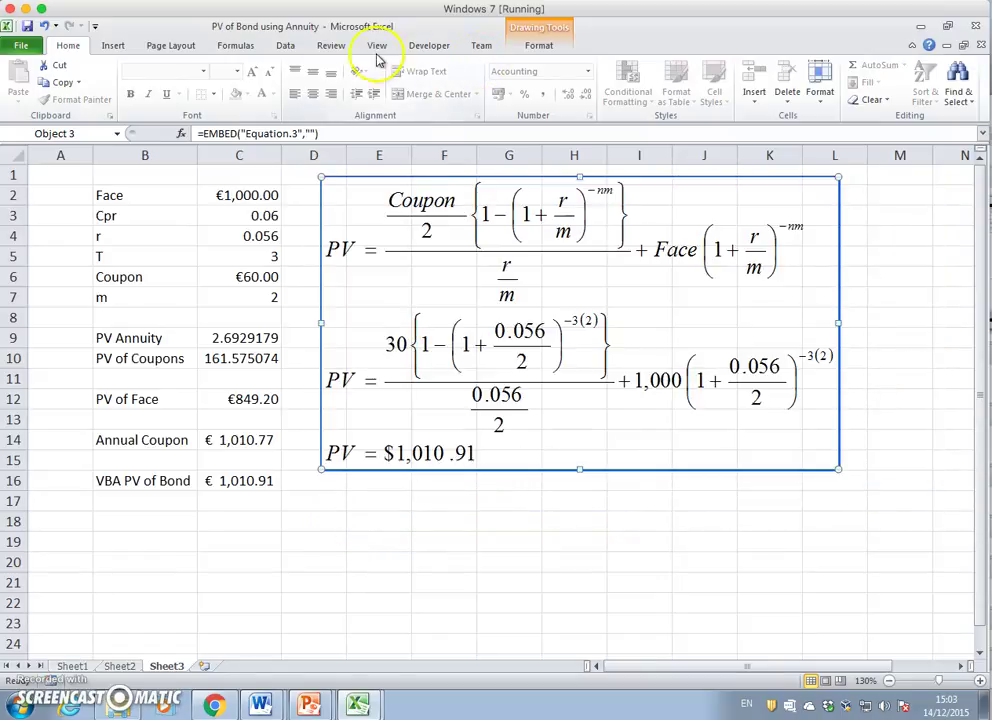
Copy the PVBm function code from Module1 in the Visual Basic editor and return to the workbook.
{"action": "left_click", "coordinate": [427, 46]}
{"action": "left_click", "coordinate": [18, 80]}
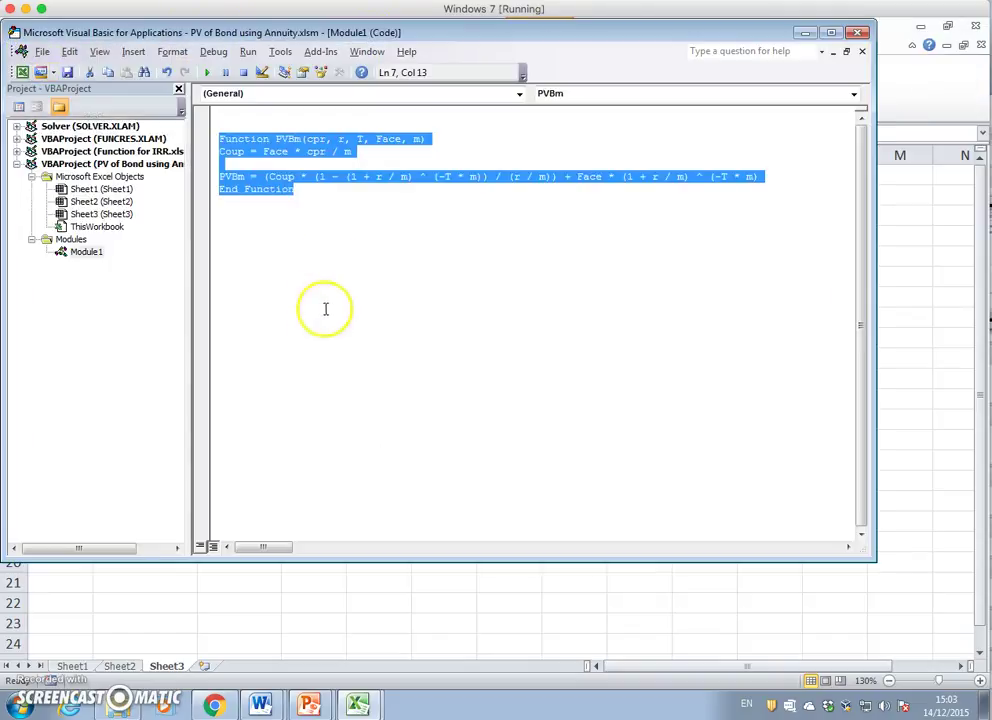
{"action": "right_click", "coordinate": [285, 195]}
{"action": "left_click", "coordinate": [322, 217]}
{"action": "left_click", "coordinate": [22, 73]}
Paste the PVBm function code into Sheet3 starting at E17, beneath the PV equation.
{"action": "left_click", "coordinate": [361, 498]}
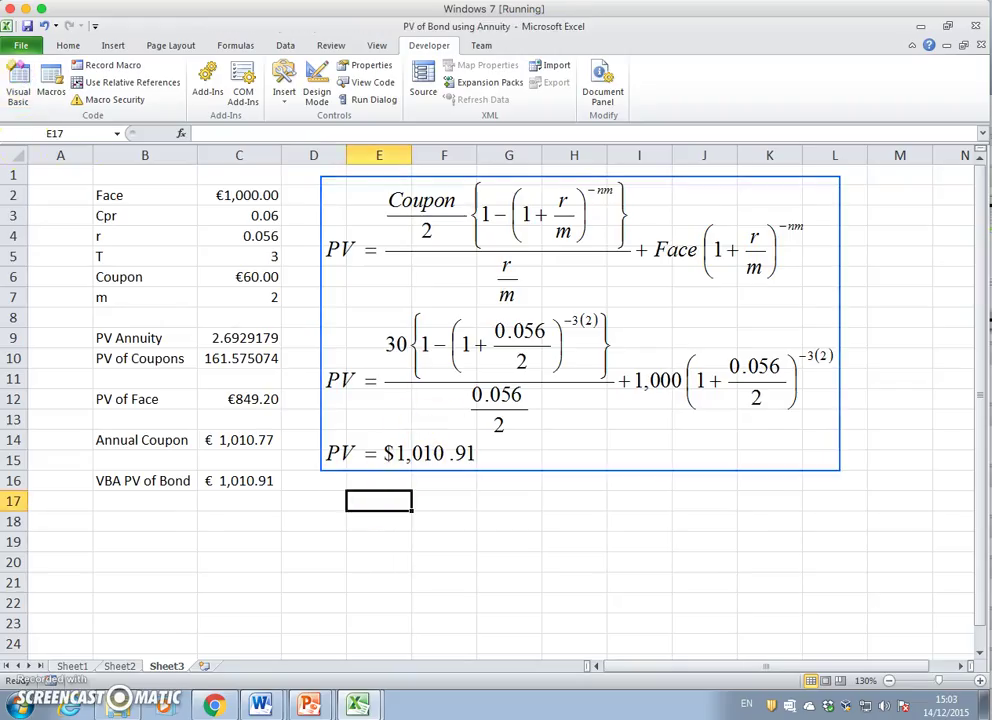
{"action": "left_click", "coordinate": [68, 45]}
{"action": "left_click", "coordinate": [20, 73]}
{"action": "left_click", "coordinate": [624, 520]}
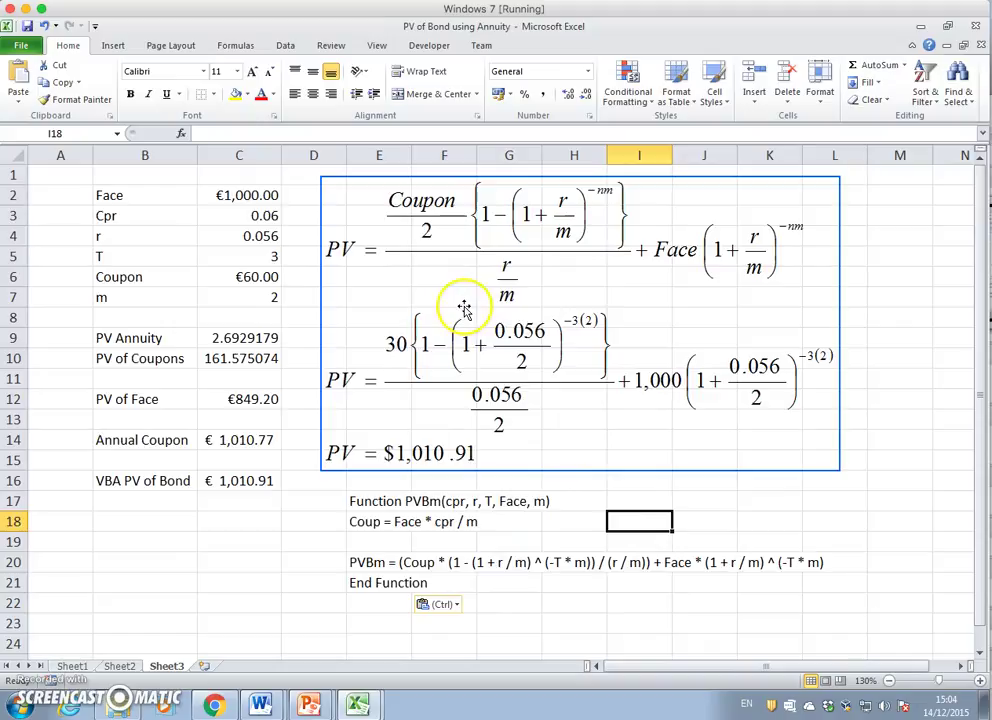
{"action": "left_click", "coordinate": [256, 197]}
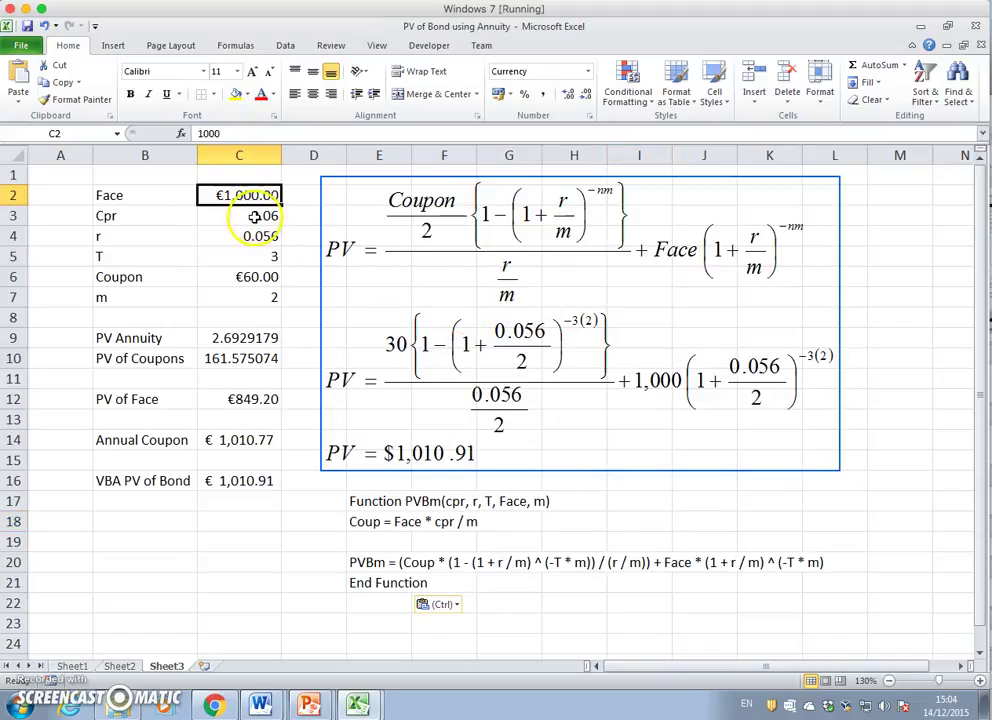
Review the bond inputs in C4:C6, the PV Annuity formula in C9 and the PVBm formula in C16.
{"action": "left_click", "coordinate": [256, 236]}
{"action": "left_click", "coordinate": [265, 257]}
{"action": "left_click", "coordinate": [256, 278]}
{"action": "left_click_drag", "start_coordinate": [130, 282], "coordinate": [207, 279]}
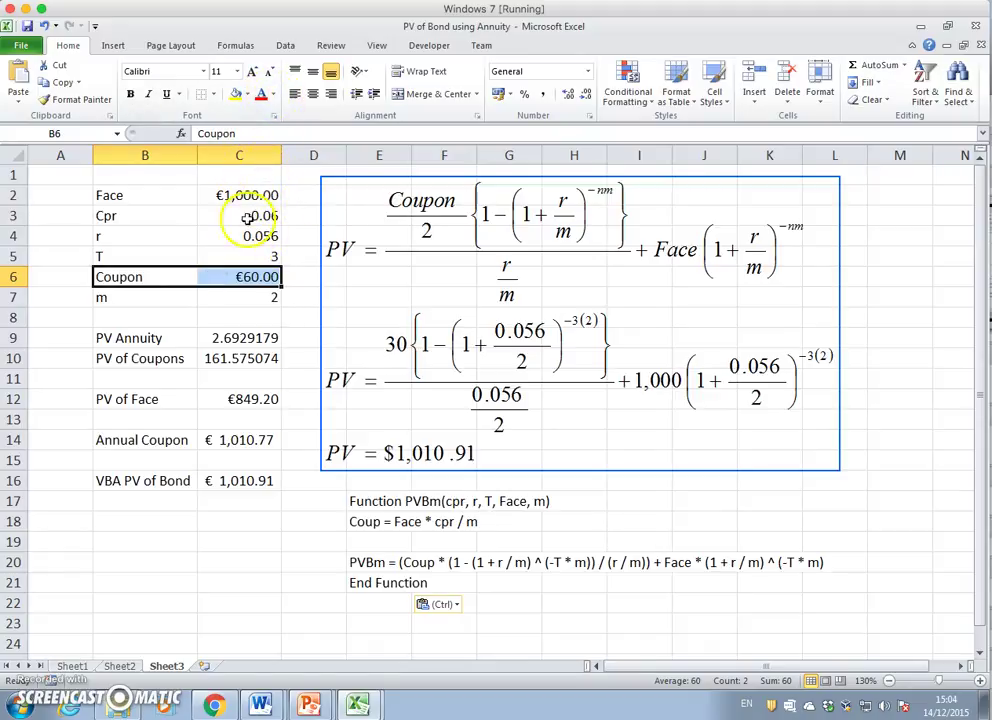
{"action": "left_click", "coordinate": [234, 338]}
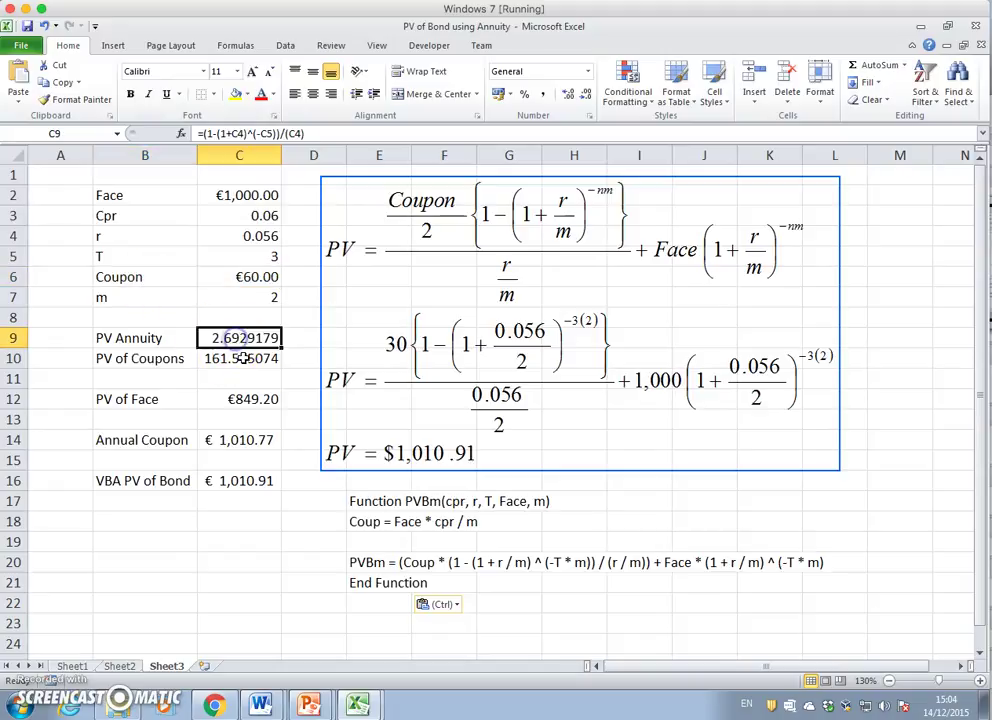
{"action": "left_click", "coordinate": [246, 481]}
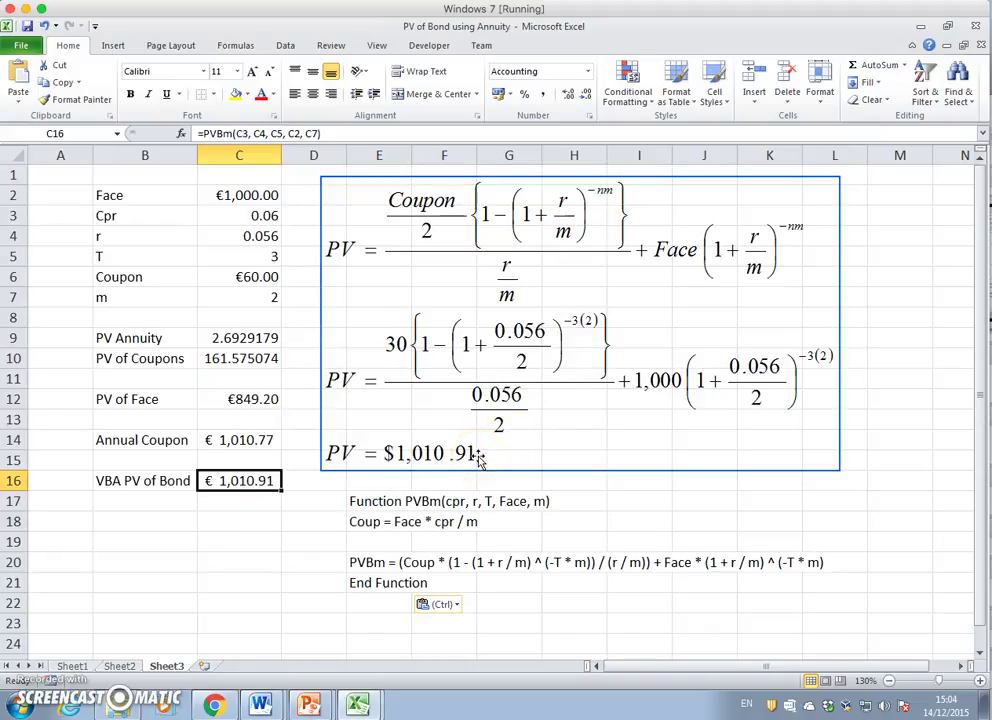
{"action": "left_click", "coordinate": [268, 488]}
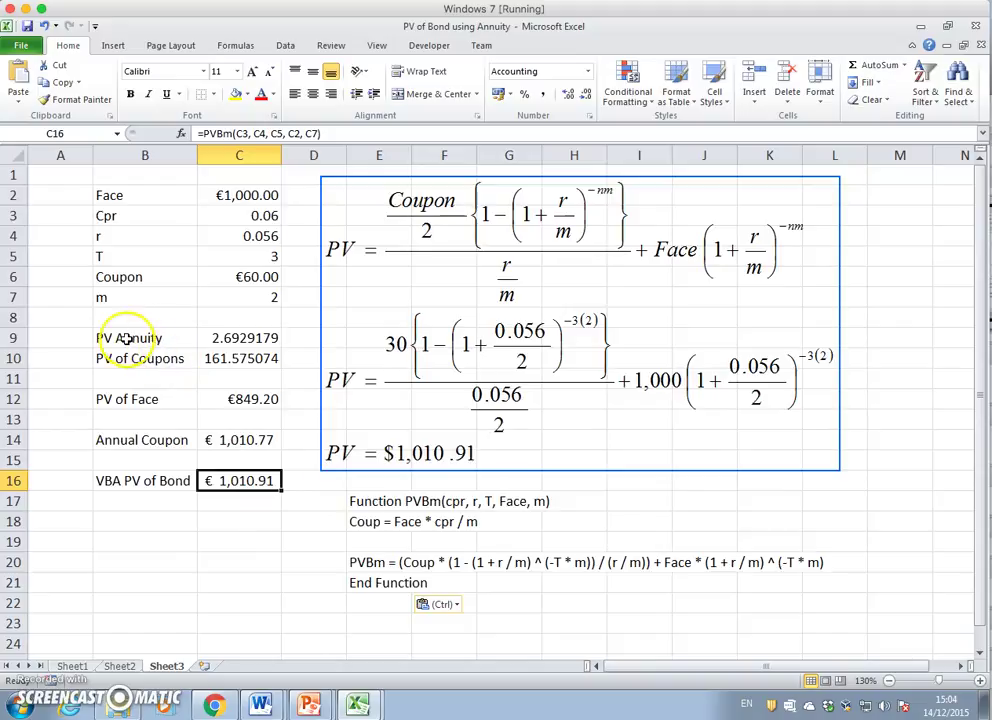
Clear the Coupon row in B6:C6 and delete the annuity calculation cells B9:C14, shifting the cells below up.
{"action": "left_click_drag", "start_coordinate": [118, 279], "coordinate": [212, 281]}
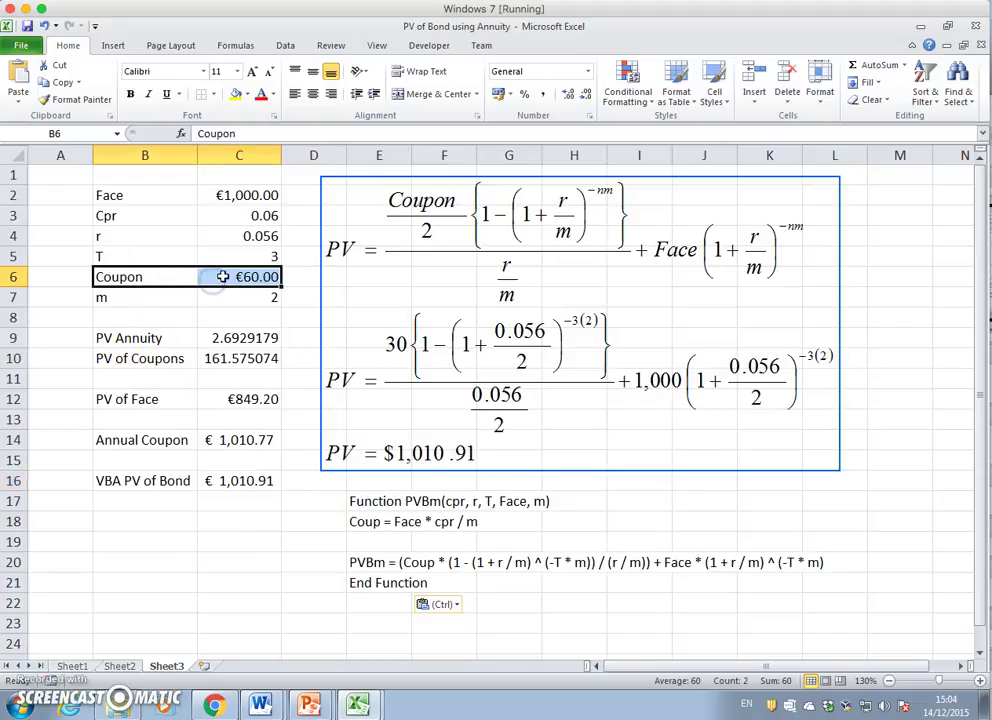
{"action": "key", "text": "Delete"}
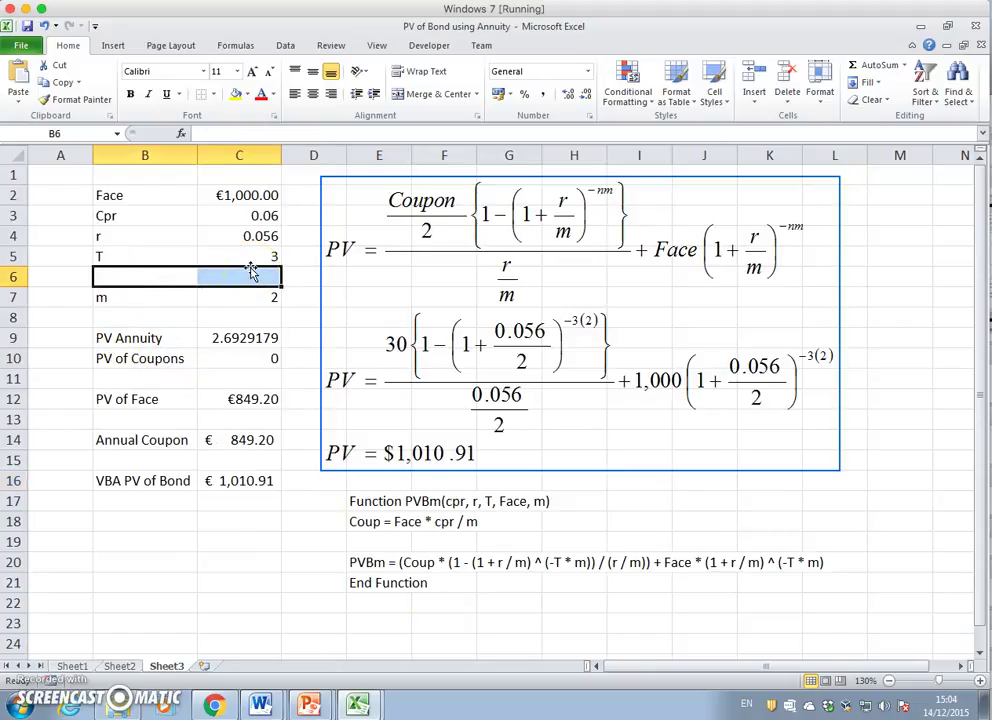
{"action": "left_click_drag", "start_coordinate": [139, 336], "coordinate": [248, 441]}
{"action": "right_click", "coordinate": [248, 441]}
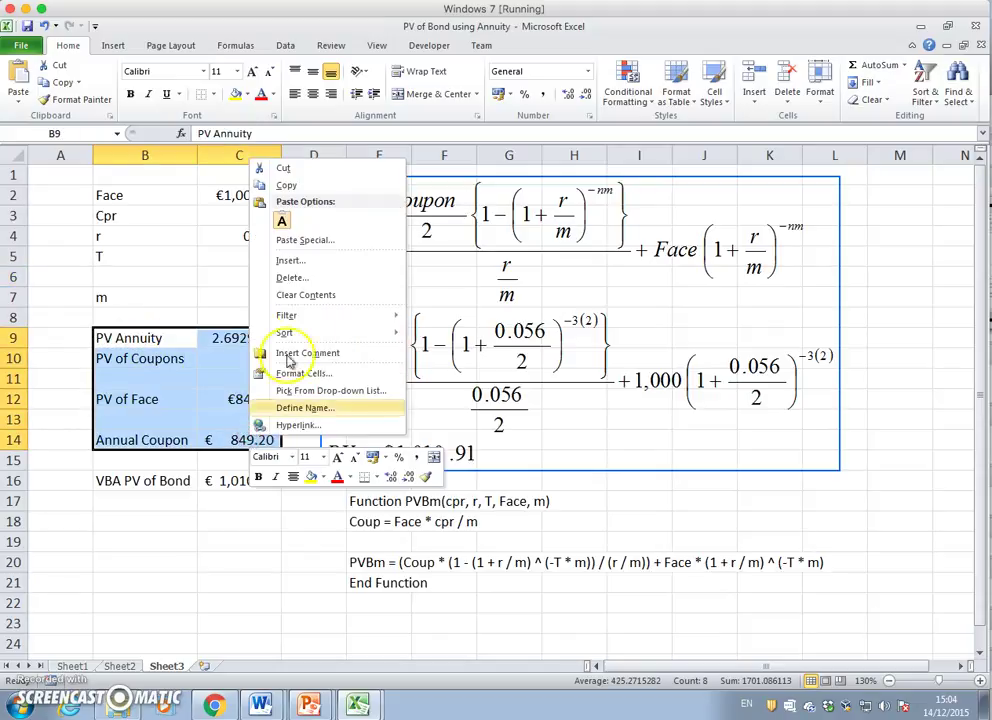
{"action": "left_click", "coordinate": [290, 280]}
{"action": "left_click", "coordinate": [258, 318]}
{"action": "left_click", "coordinate": [249, 320]}
Format the VBA PV of Bond value in C10 as Currency.
{"action": "left_click", "coordinate": [234, 350]}
{"action": "left_click", "coordinate": [588, 72]}
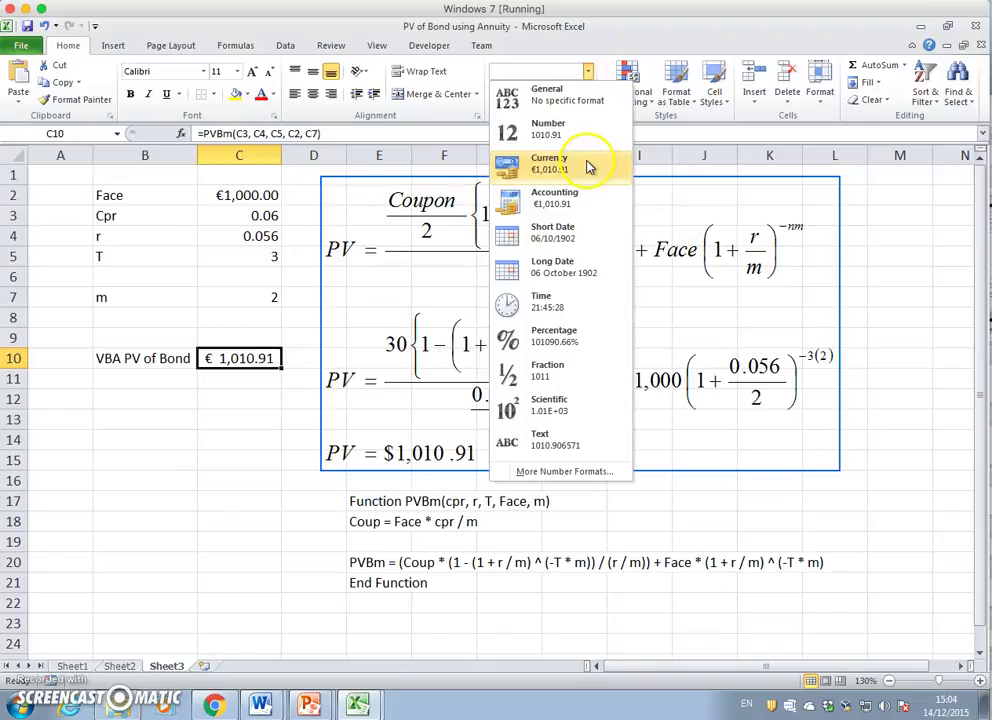
{"action": "left_click", "coordinate": [589, 163]}
{"action": "left_click", "coordinate": [239, 395]}
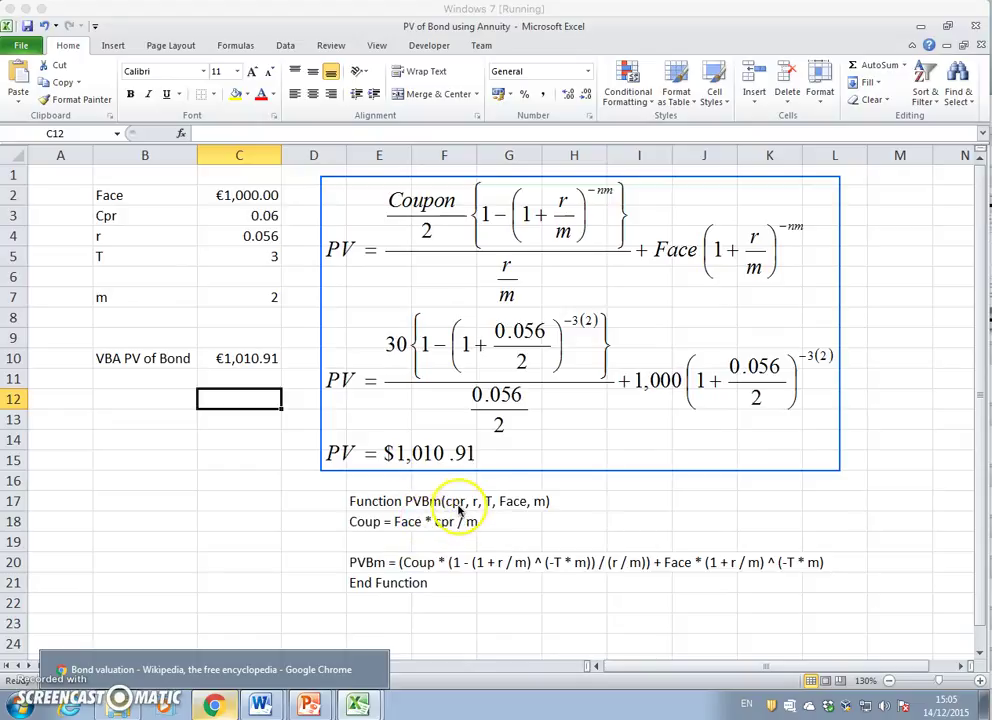
Compare the arguments and the Coup line of the pasted PVBm code with the Cpr, T and m inputs.
{"action": "left_click", "coordinate": [266, 215]}
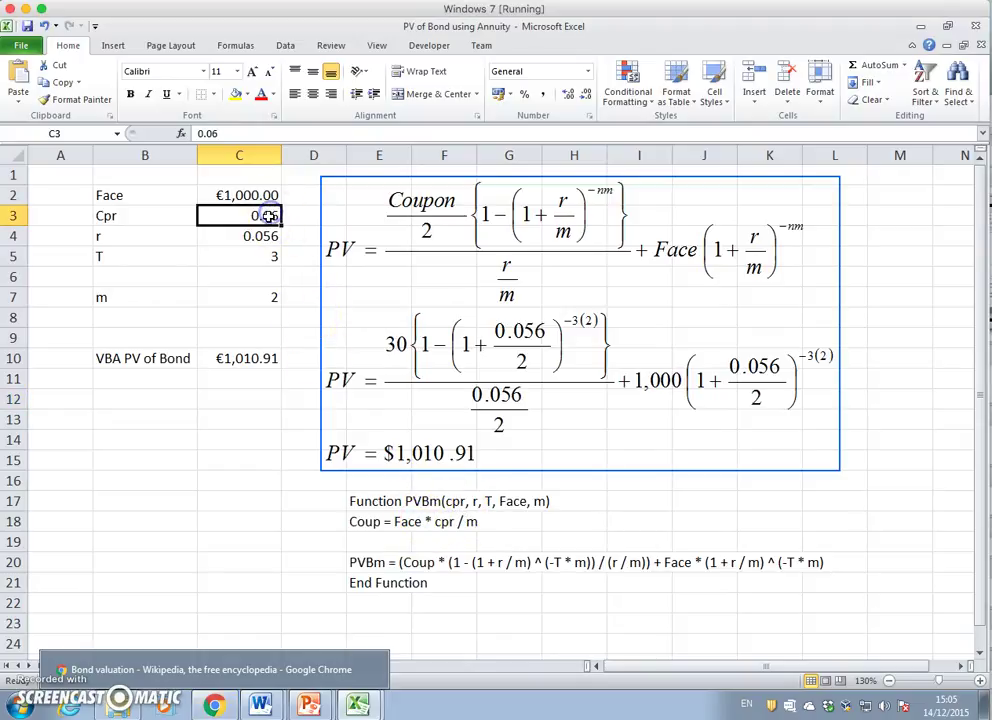
{"action": "left_click", "coordinate": [472, 505]}
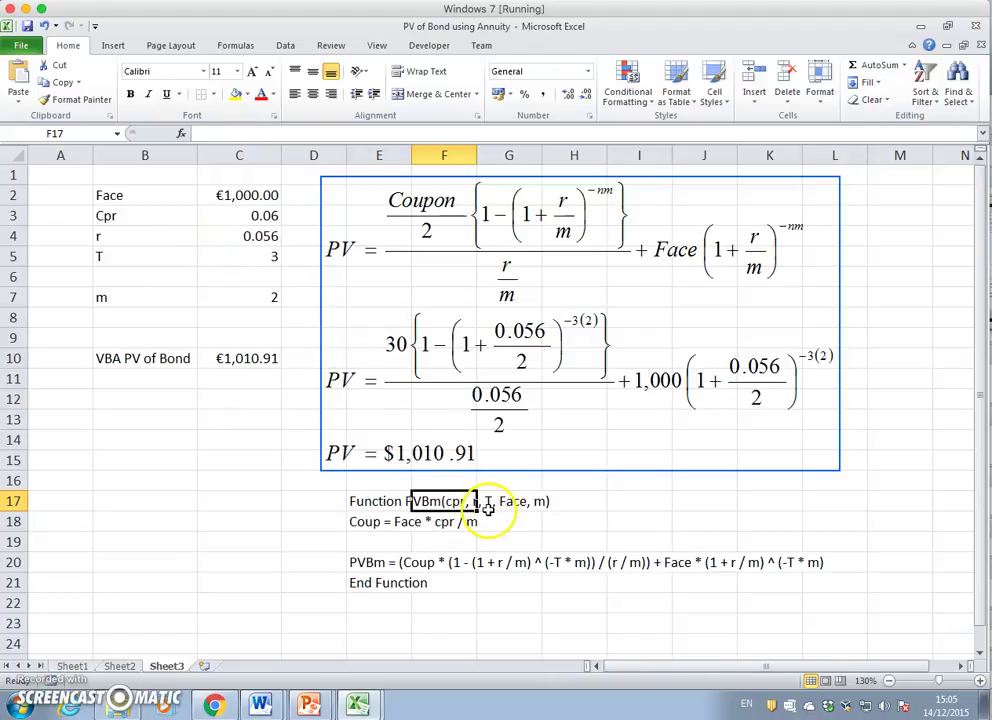
{"action": "left_click", "coordinate": [138, 260]}
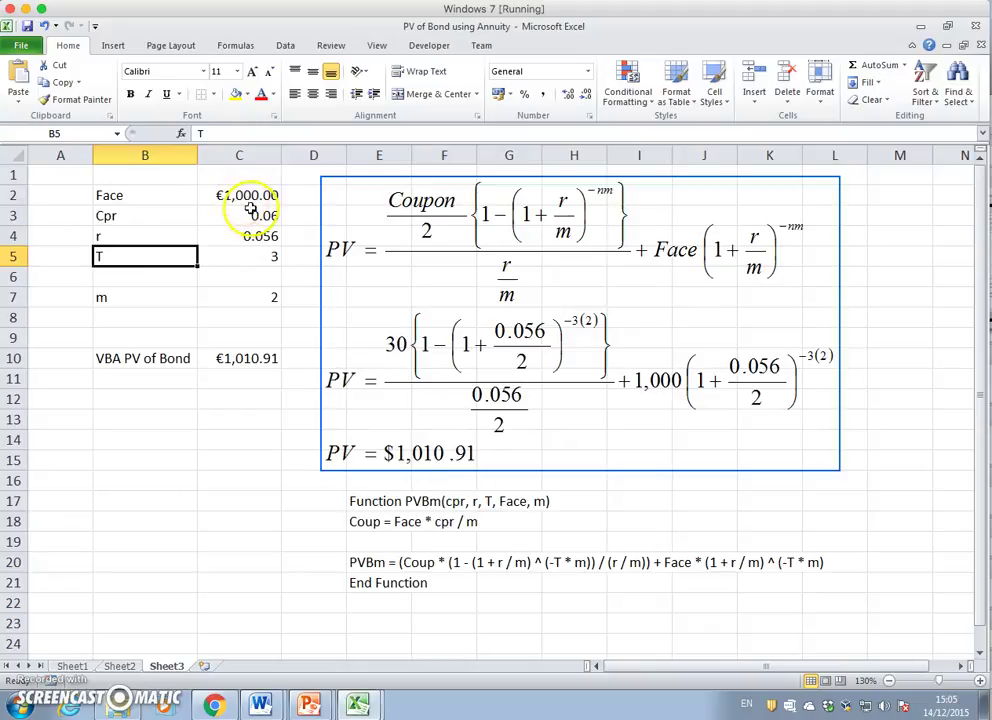
{"action": "left_click", "coordinate": [225, 293]}
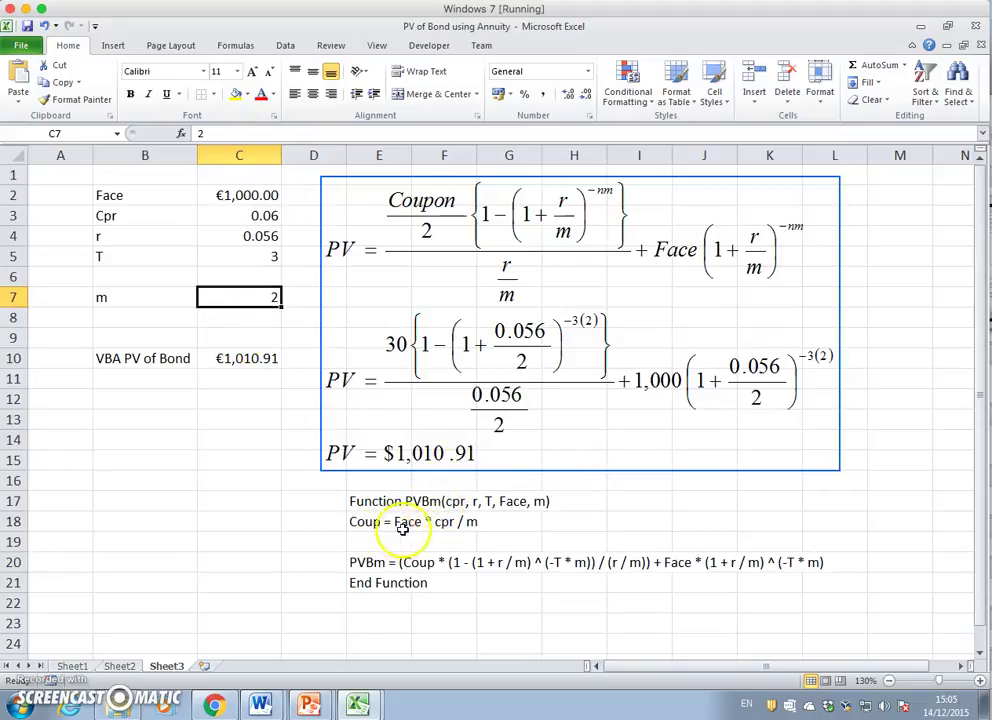
{"action": "left_click", "coordinate": [372, 523]}
{"action": "left_click", "coordinate": [500, 524]}
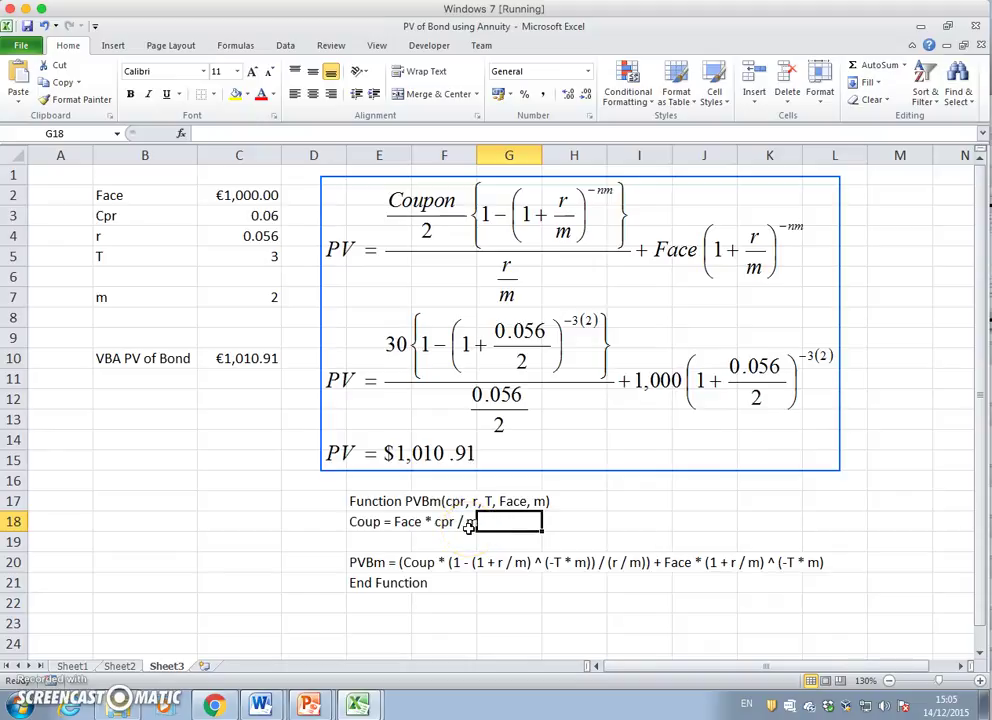
{"action": "left_click", "coordinate": [571, 521]}
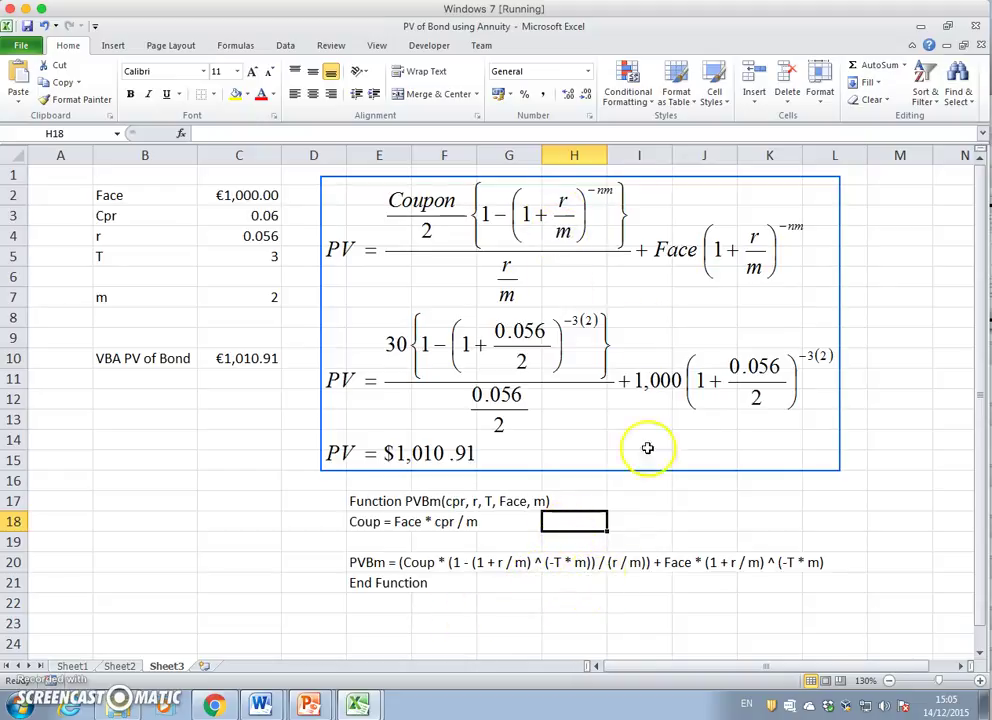
Edit the general PV equation so that both exponents read -T*m instead of -nm.
{"action": "double_click", "coordinate": [603, 203]}
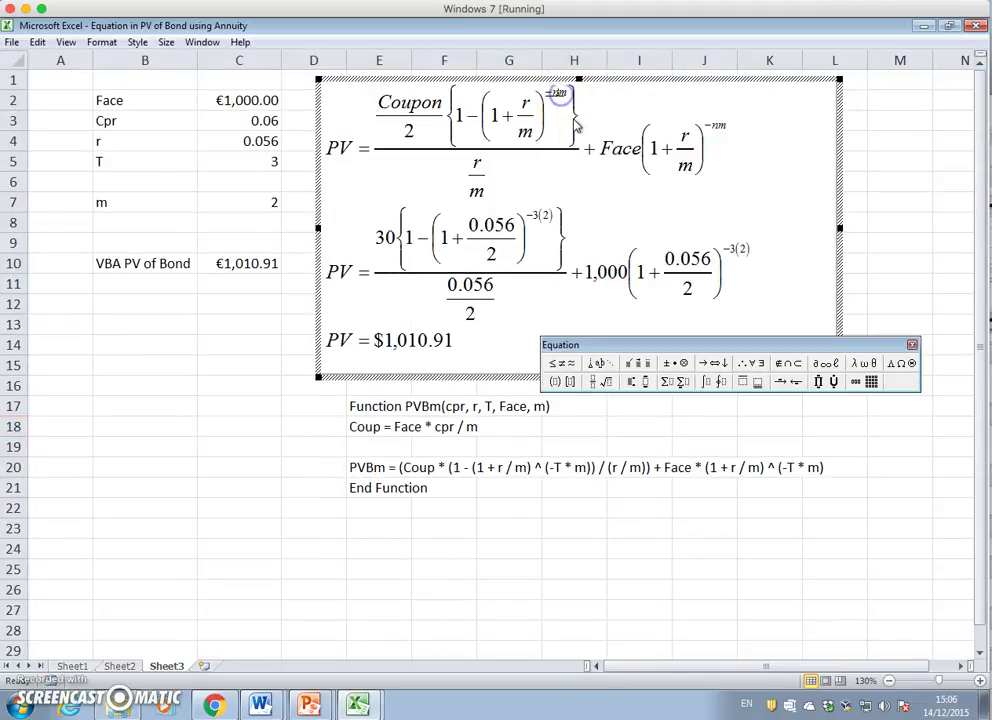
{"action": "left_click", "coordinate": [576, 124]}
{"action": "type", "text": "T*"}
{"action": "left_click", "coordinate": [722, 135]}
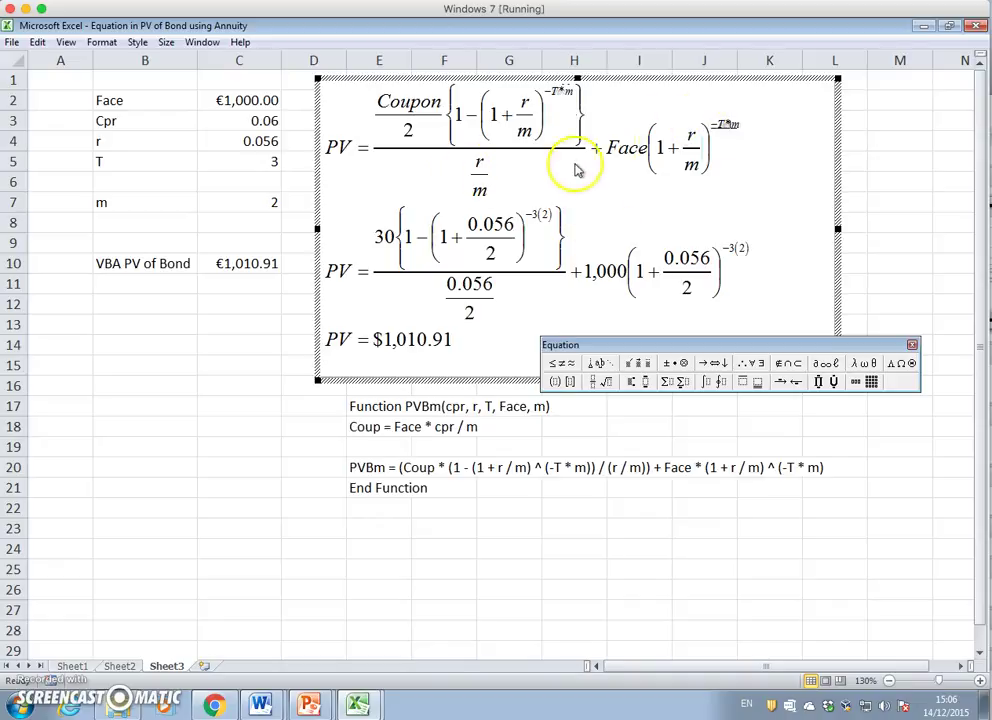
{"action": "left_click", "coordinate": [905, 305]}
{"action": "left_click", "coordinate": [896, 304]}
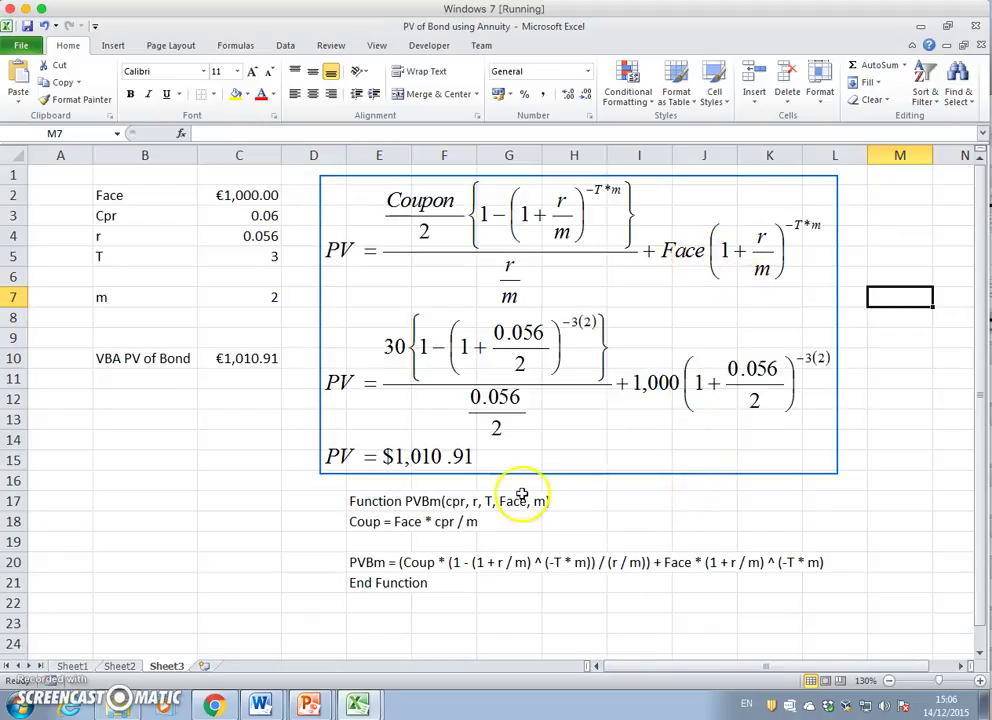
Copy the bond data in B2:C10 of Sheet3 and paste it at B2 of a new worksheet.
{"action": "left_click", "coordinate": [259, 355]}
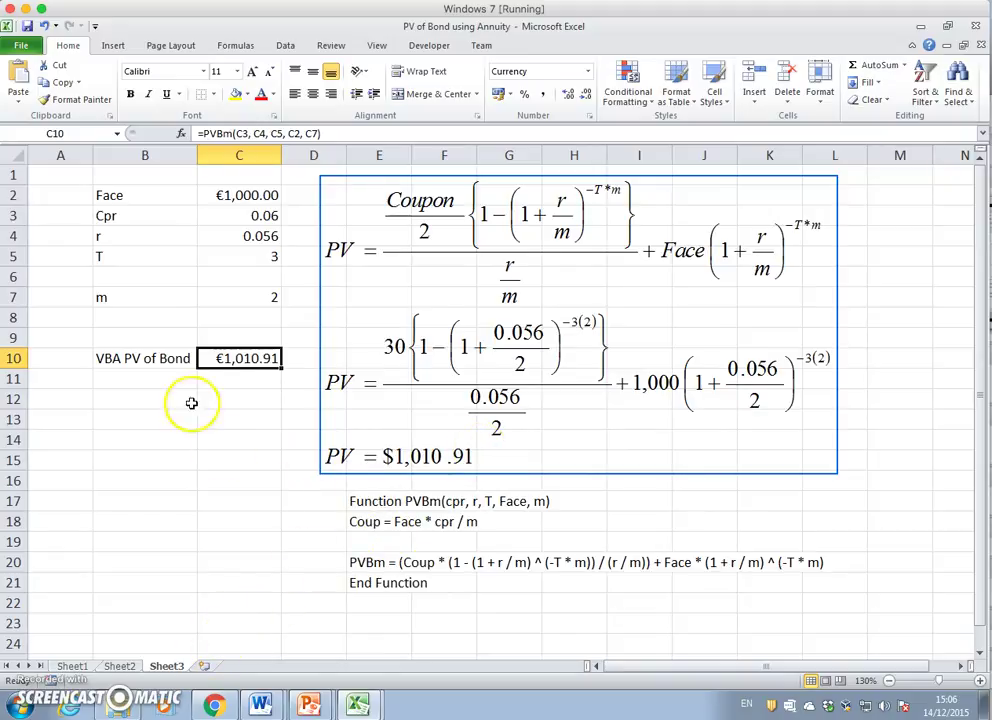
{"action": "left_click_drag", "start_coordinate": [111, 197], "coordinate": [239, 358]}
{"action": "right_click", "coordinate": [239, 358]}
{"action": "left_click", "coordinate": [252, 372]}
{"action": "left_click", "coordinate": [206, 666]}
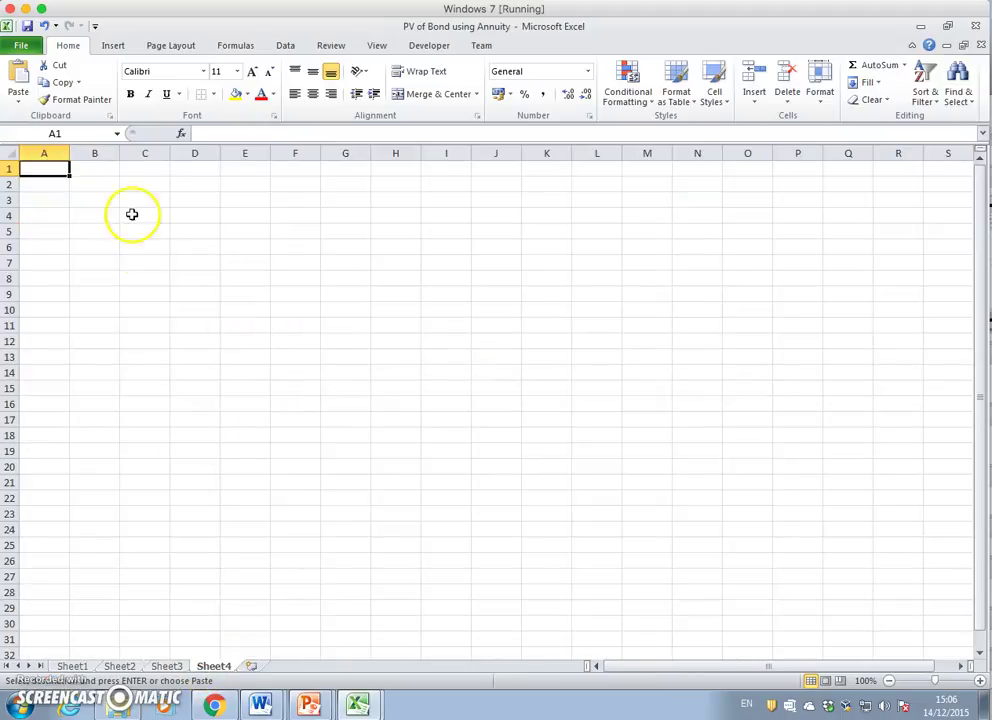
{"action": "left_click", "coordinate": [105, 182]}
{"action": "left_click", "coordinate": [18, 76]}
{"action": "left_click", "coordinate": [396, 233]}
Widen columns B and C of Sheet4 together so the pasted labels and values fit.
{"action": "left_click_drag", "start_coordinate": [100, 152], "coordinate": [164, 153]}
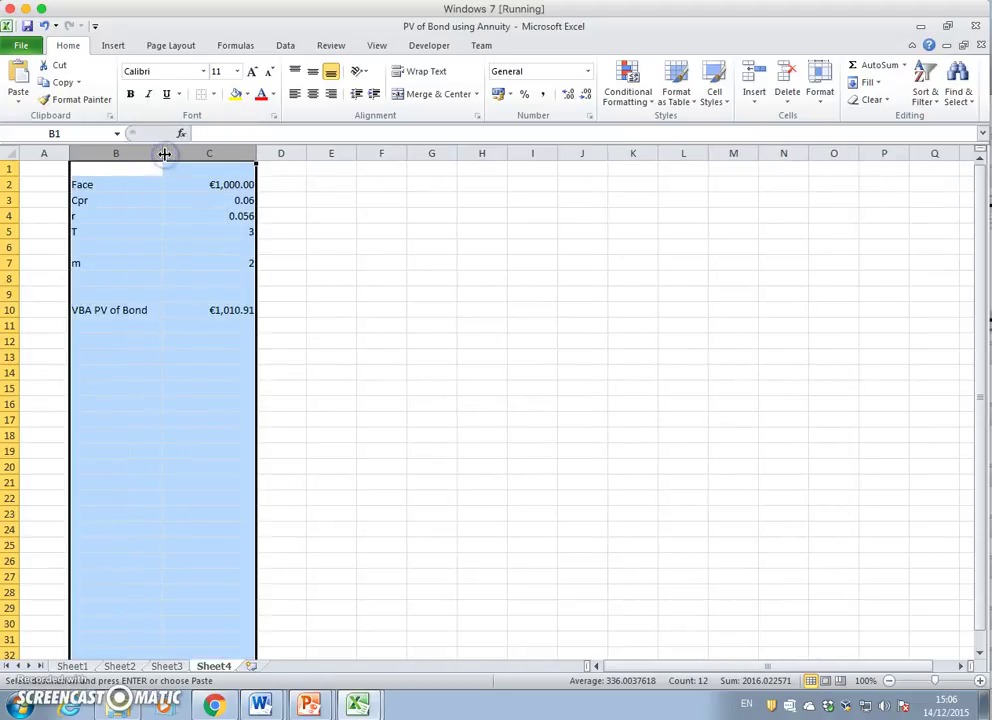
{"action": "left_click", "coordinate": [398, 341]}
{"action": "scroll", "coordinate": [396, 340], "scroll_direction": "down", "scroll_amount": 3, "text": "ctrl"}
{"action": "scroll", "coordinate": [396, 340], "scroll_direction": "up", "scroll_amount": 9, "text": "ctrl"}
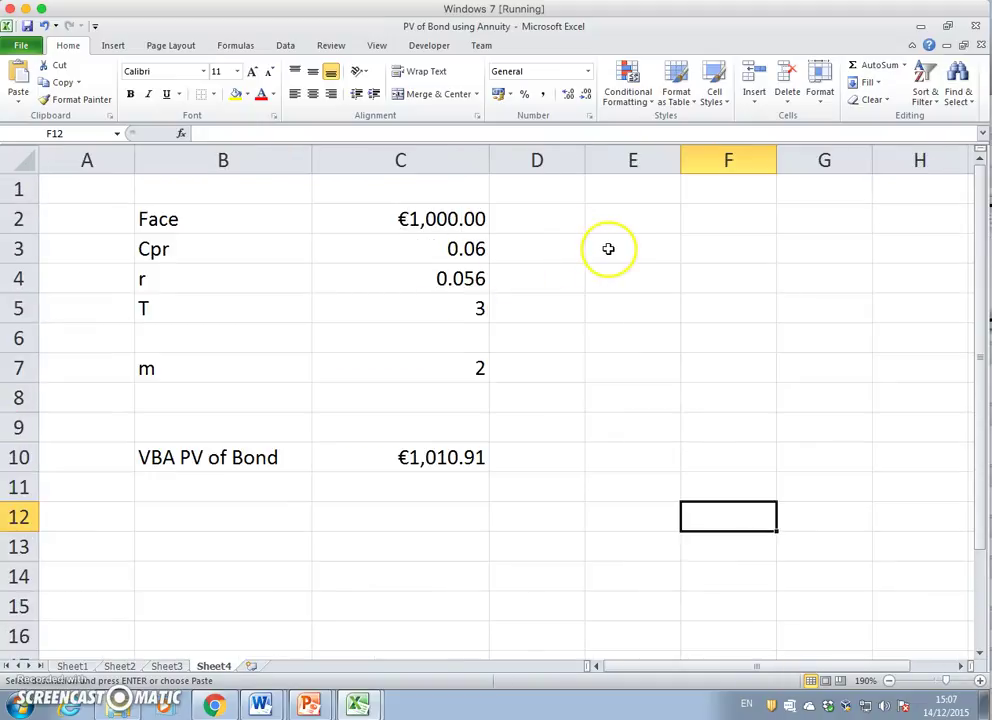
Link F2 to the VBA PV of Bond value with the formula =C10.
{"action": "left_click", "coordinate": [610, 249]}
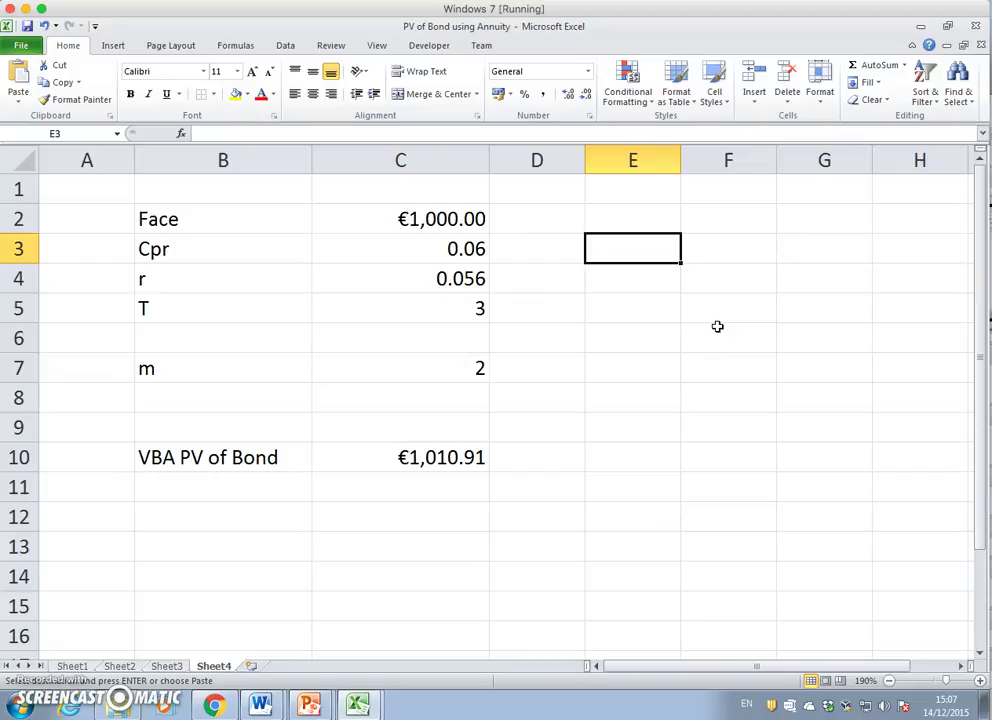
{"action": "key", "text": "Right"}
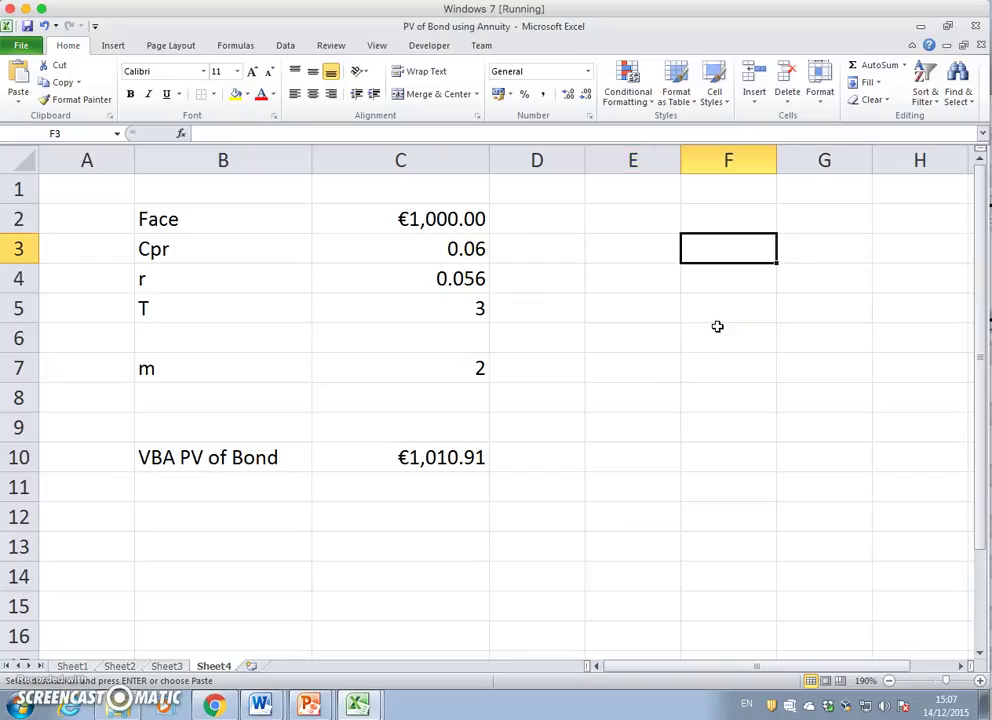
{"action": "key", "text": "Up"}
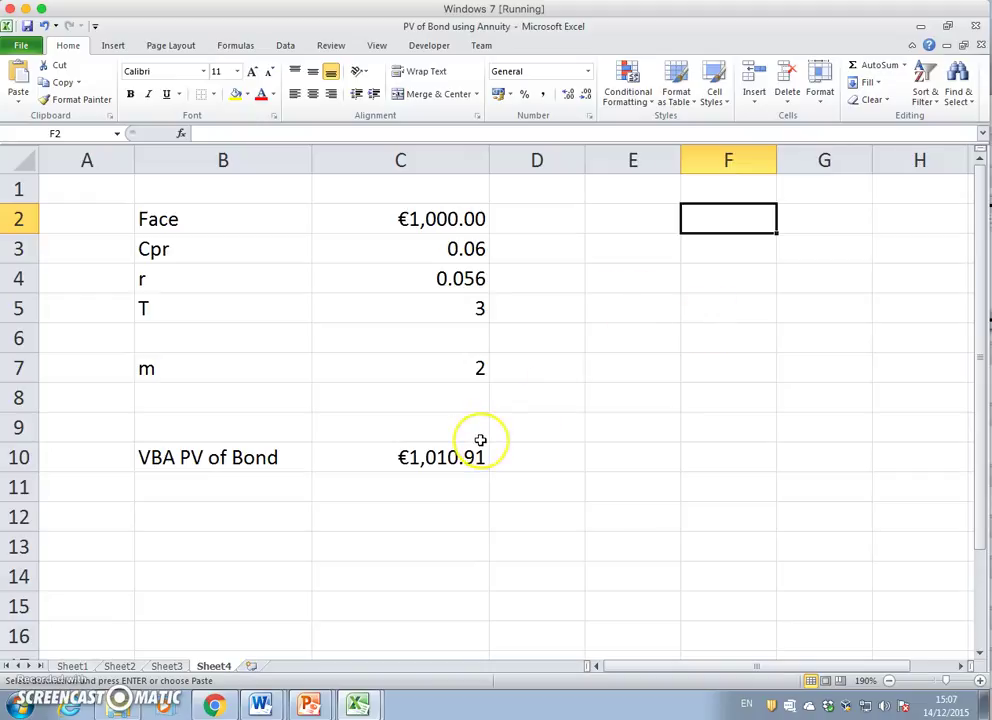
{"action": "type", "text": "="}
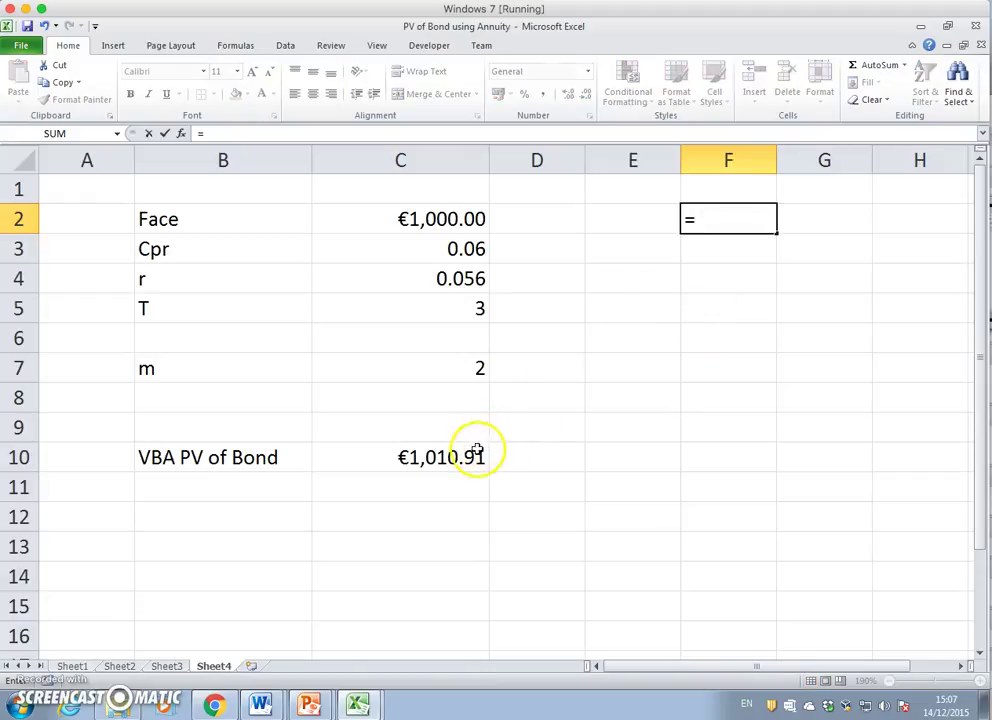
{"action": "left_click", "coordinate": [455, 457]}
{"action": "key", "text": "Return"}
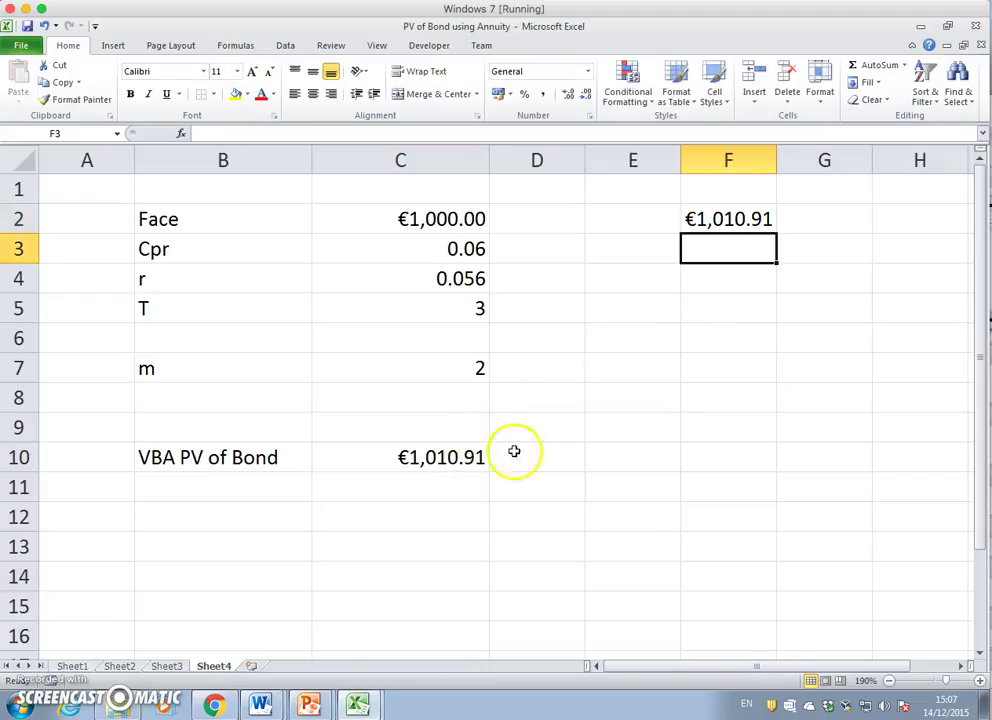
Enter the rates 0.01, 0.02 and 0.03 in cells E3 to E5.
{"action": "left_click", "coordinate": [614, 252]}
{"action": "type", "text": "0.01"}
{"action": "key", "text": "Return"}
{"action": "type", "text": "0.02"}
{"action": "key", "text": "Return"}
{"action": "type", "text": "0."}
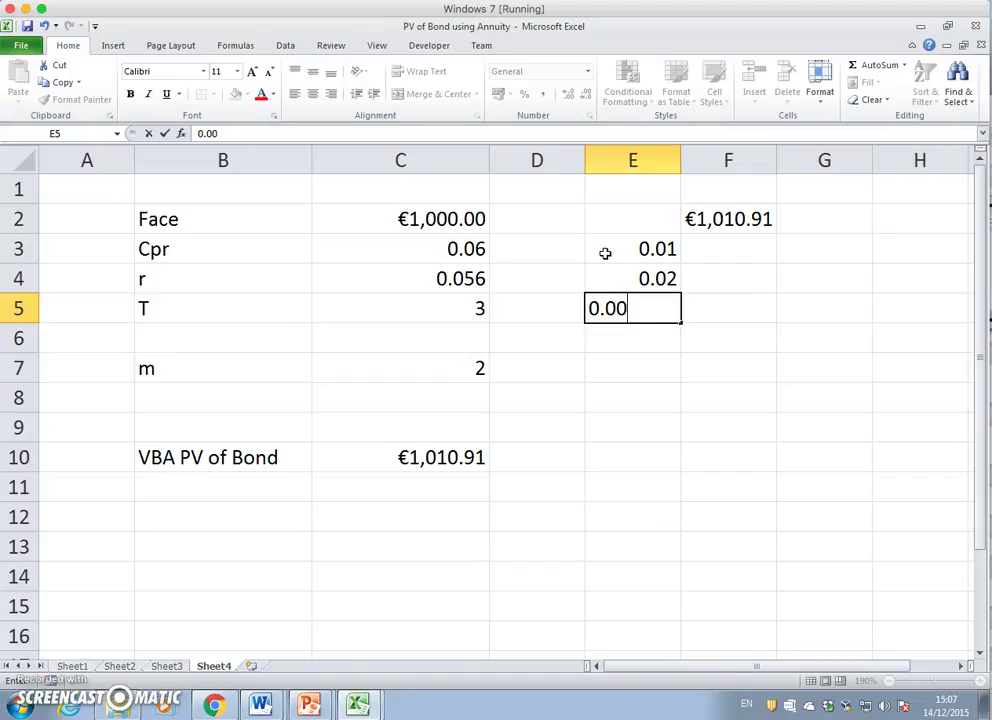
{"action": "type", "text": "03"}
{"action": "key", "text": "Return"}
Widen column F slightly to give the bond price more room.
{"action": "left_click", "coordinate": [663, 249]}
{"action": "scroll", "coordinate": [731, 454], "scroll_direction": "up", "scroll_amount": 1}
{"action": "scroll", "coordinate": [731, 454], "scroll_direction": "down", "scroll_amount": 3}
{"action": "left_click", "coordinate": [626, 156]}
{"action": "left_click_drag", "start_coordinate": [651, 156], "coordinate": [669, 156]}
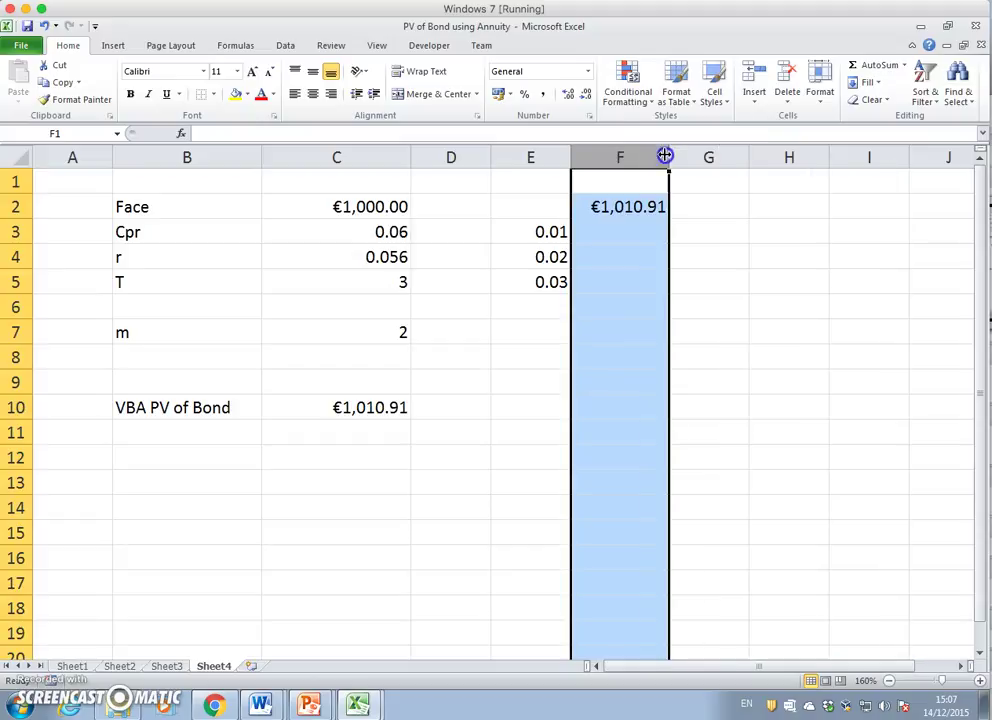
Extend the rate series from E3:E5 down to 0.15 in E17.
{"action": "left_click", "coordinate": [544, 232]}
{"action": "left_click_drag", "start_coordinate": [544, 232], "coordinate": [564, 590]}
{"action": "left_click", "coordinate": [680, 330]}
Create a what-if data table over E2:F17 with the rate r in C4 as the column input cell.
{"action": "left_click_drag", "start_coordinate": [542, 213], "coordinate": [640, 580]}
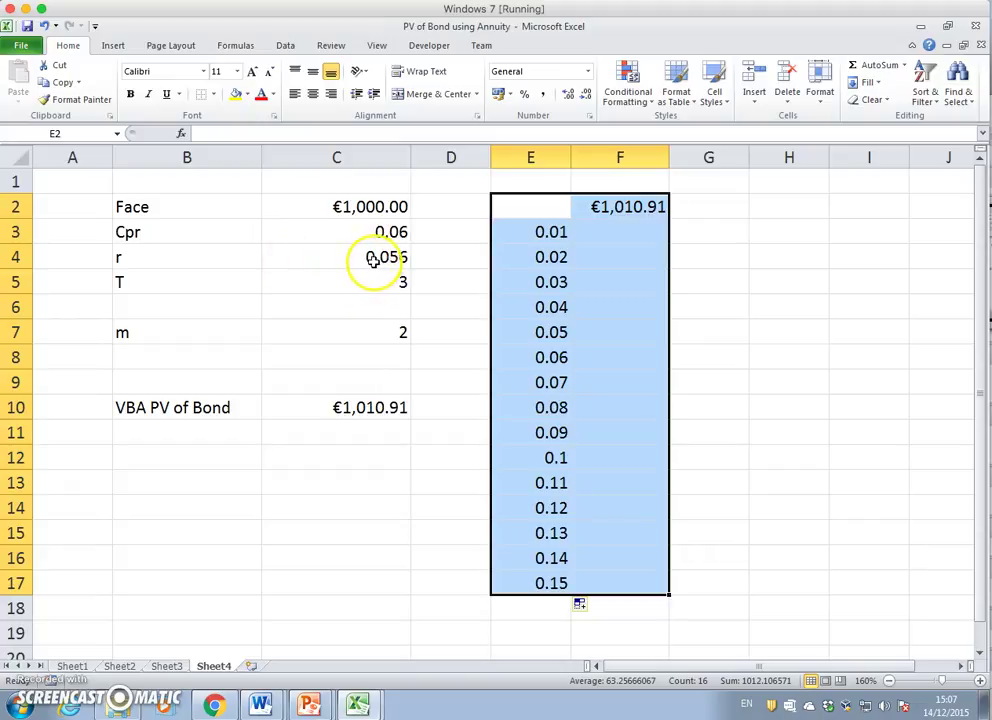
{"action": "left_click", "coordinate": [288, 46]}
{"action": "left_click", "coordinate": [702, 98]}
{"action": "left_click", "coordinate": [728, 155]}
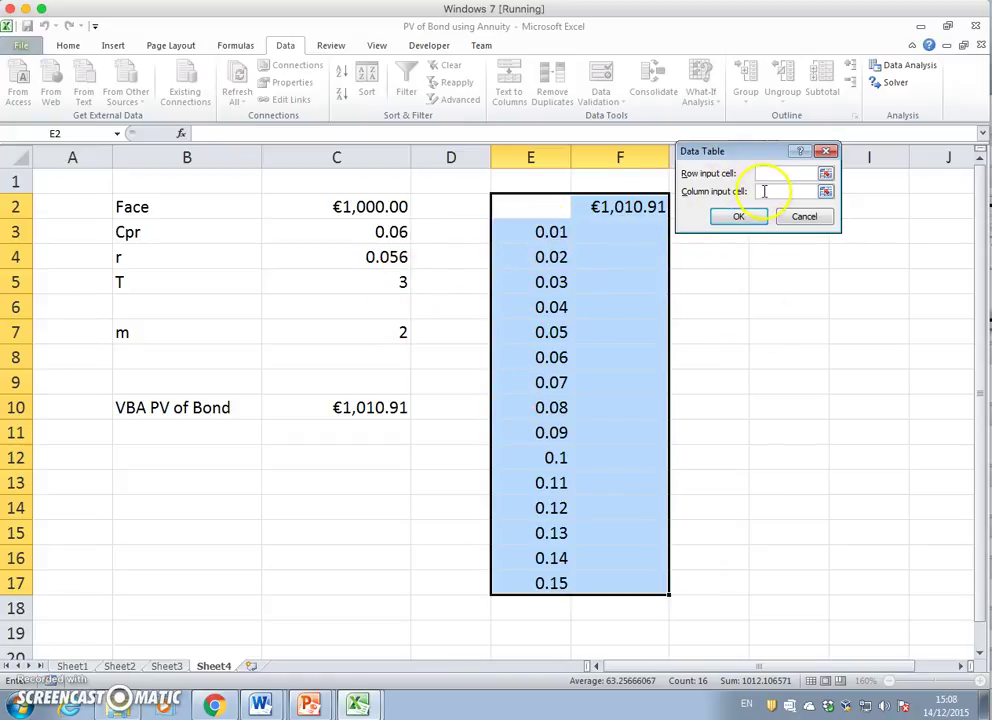
{"action": "left_click", "coordinate": [764, 191]}
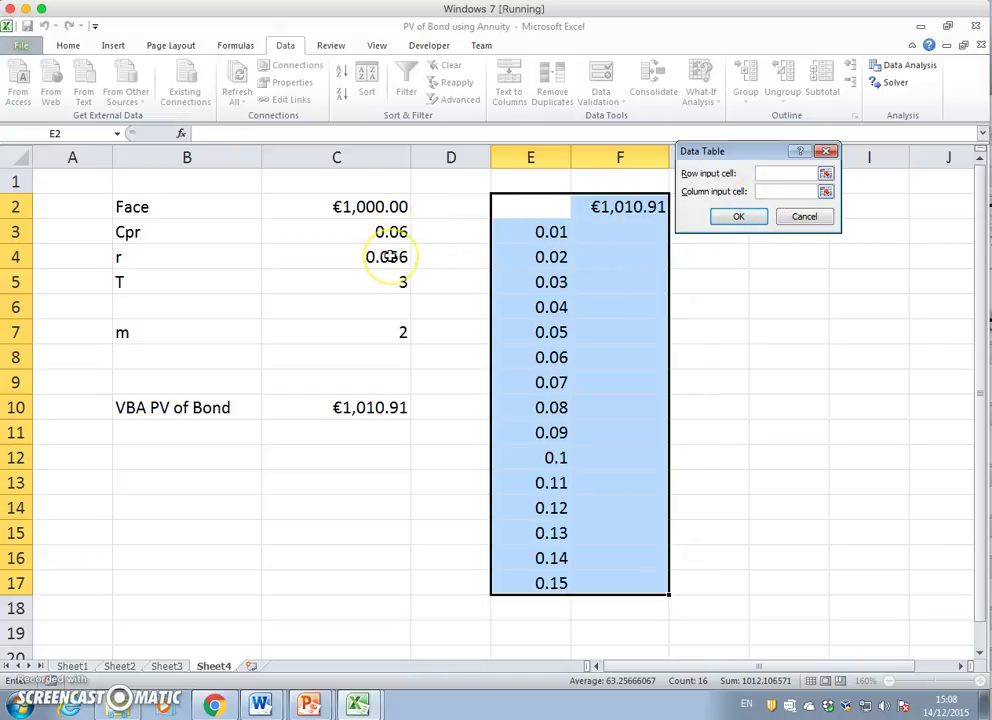
{"action": "left_click", "coordinate": [343, 257]}
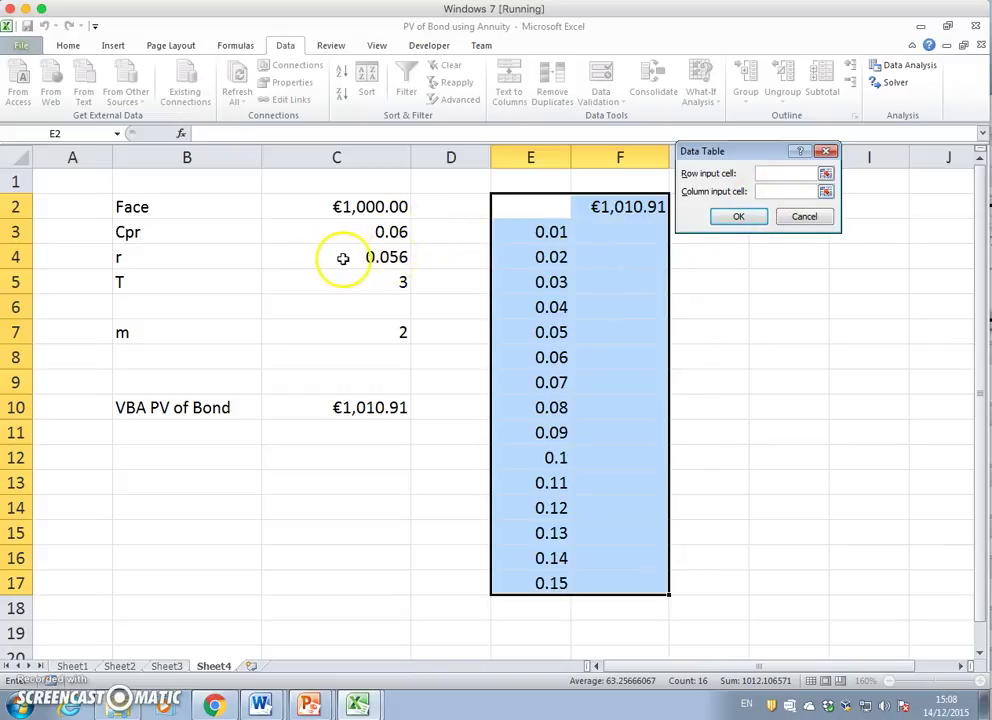
{"action": "left_click", "coordinate": [347, 257]}
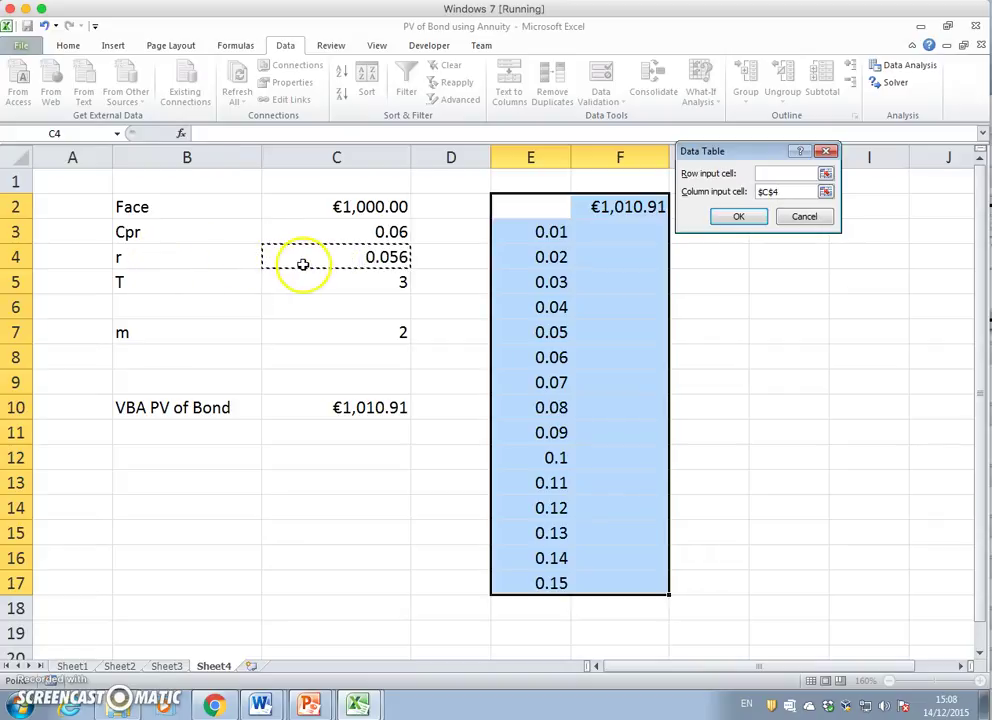
{"action": "left_click", "coordinate": [757, 217]}
{"action": "left_click", "coordinate": [738, 256]}
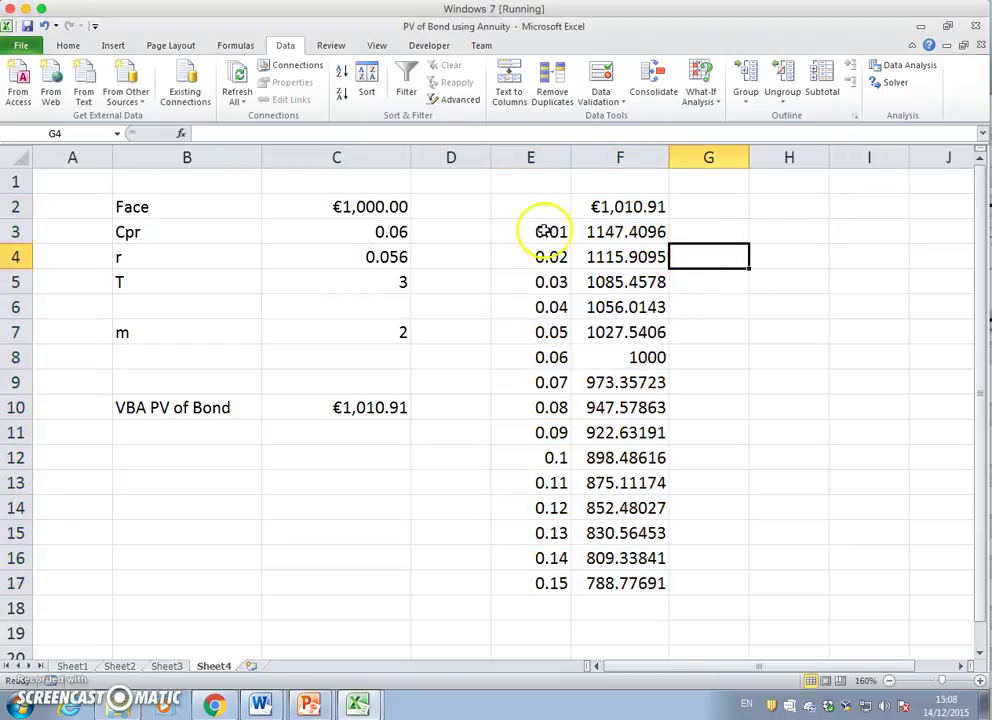
Set the rate in E7 to 0.056 and compare the data table price in F7 with the VBA price in C10.
{"action": "left_click", "coordinate": [544, 334]}
{"action": "type", "text": "0."}
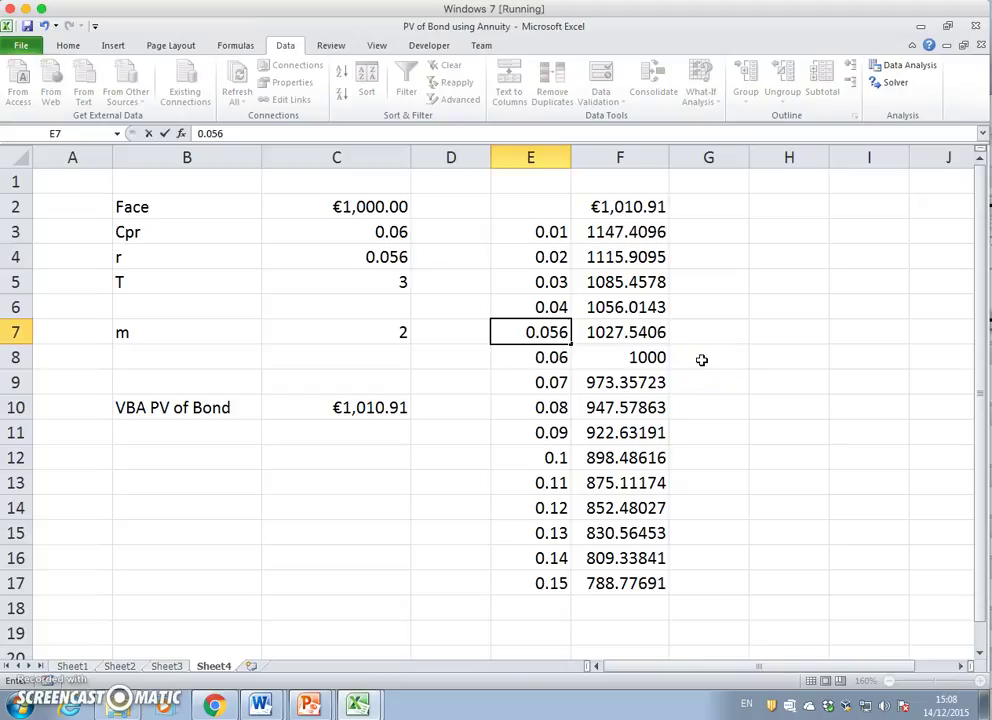
{"action": "type", "text": "056"}
{"action": "key", "text": "Return"}
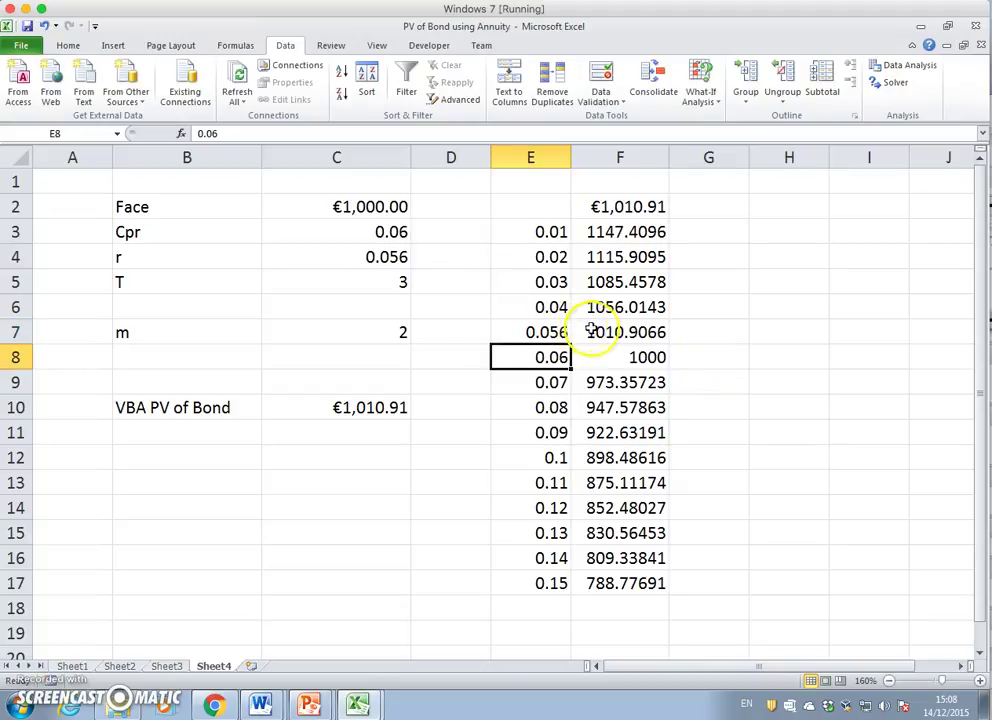
{"action": "key", "text": "Up"}
{"action": "key", "text": "Right"}
{"action": "left_click", "coordinate": [323, 409]}
{"action": "left_click", "coordinate": [642, 333]}
{"action": "left_click", "coordinate": [390, 407]}
Restore the rate in E7 to 0.05.
{"action": "left_click", "coordinate": [516, 333]}
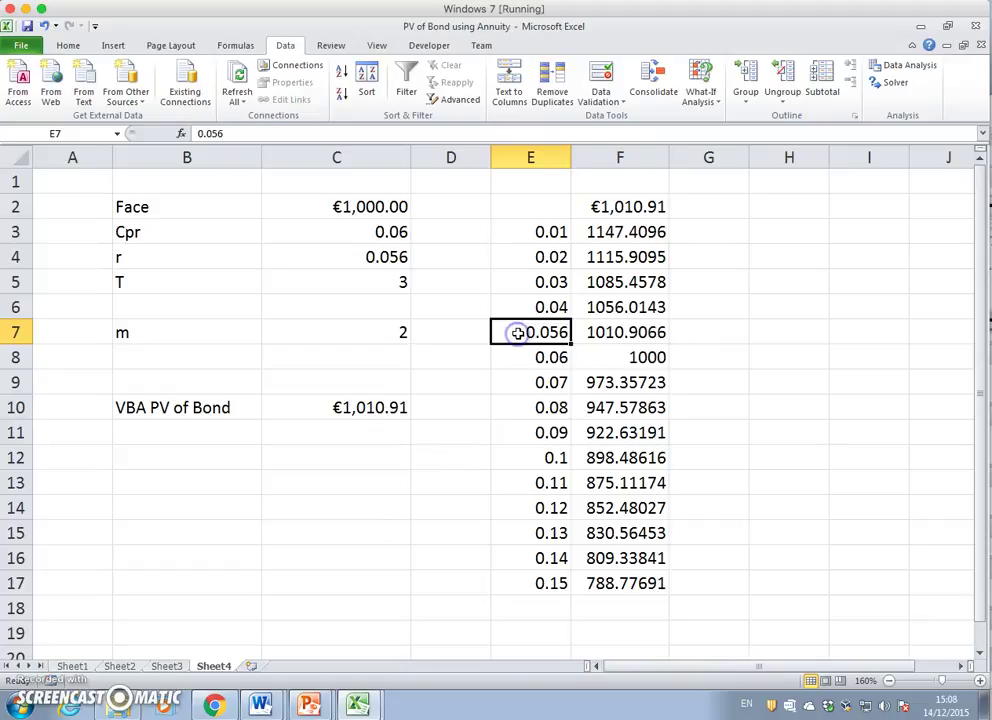
{"action": "type", "text": "0."}
{"action": "key", "text": "Return"}
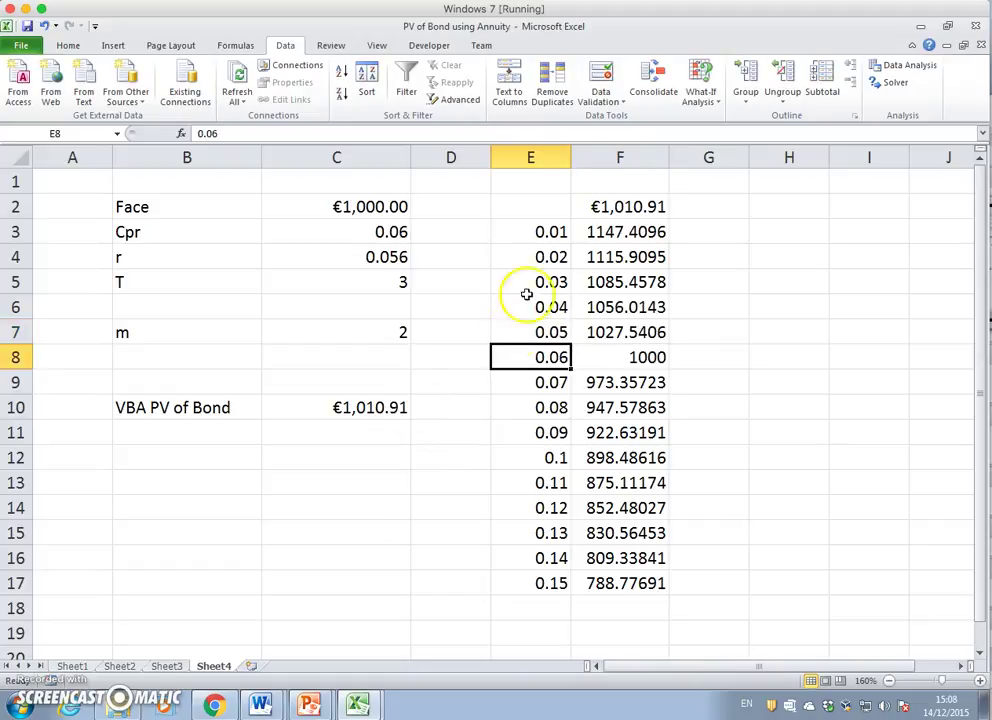
Insert a scatter chart with smooth lines and no markers from the rates and prices in E3:F17.
{"action": "left_click_drag", "start_coordinate": [547, 230], "coordinate": [637, 578]}
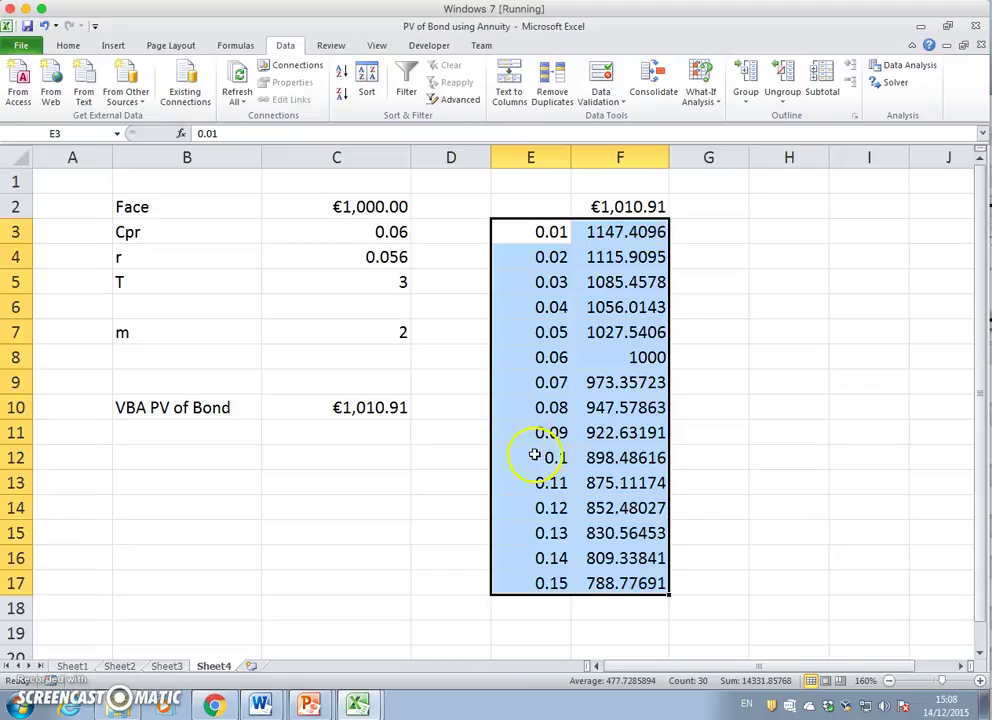
{"action": "left_click", "coordinate": [116, 47]}
{"action": "left_click", "coordinate": [463, 95]}
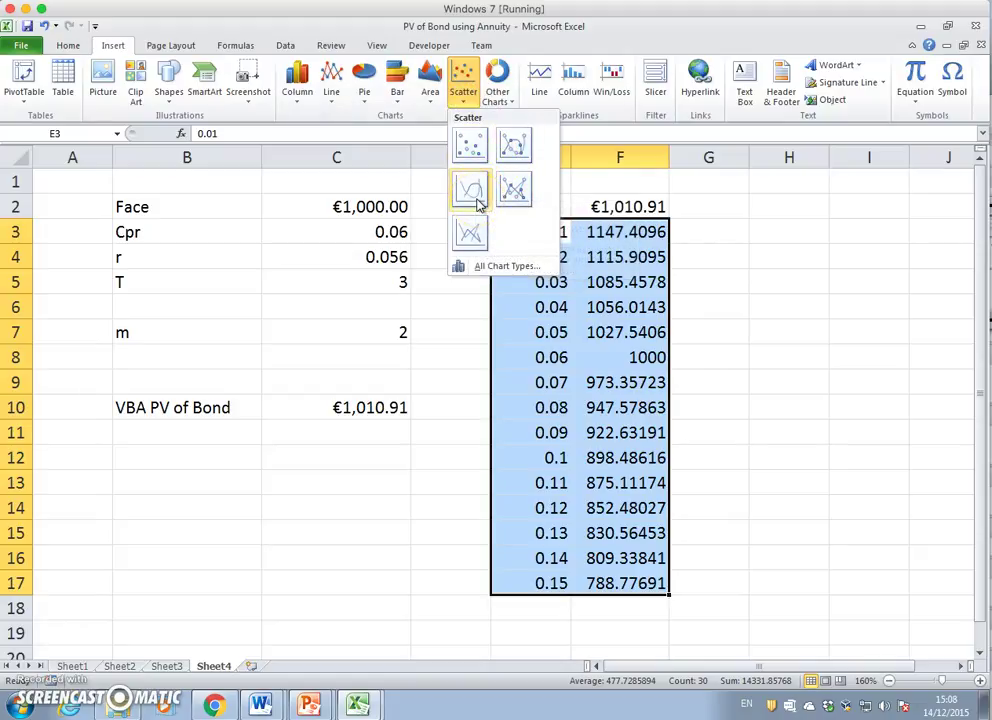
{"action": "left_click", "coordinate": [470, 190]}
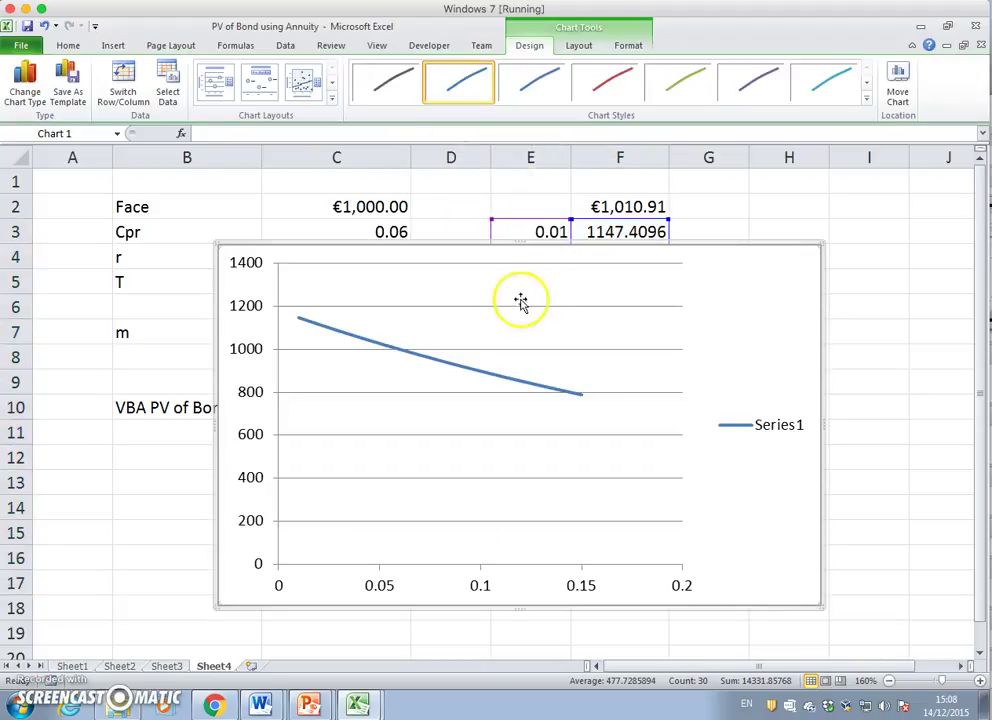
Move the chart over the data table area so it no longer covers the bond inputs in columns B and C.
{"action": "left_click_drag", "start_coordinate": [643, 255], "coordinate": [700, 237]}
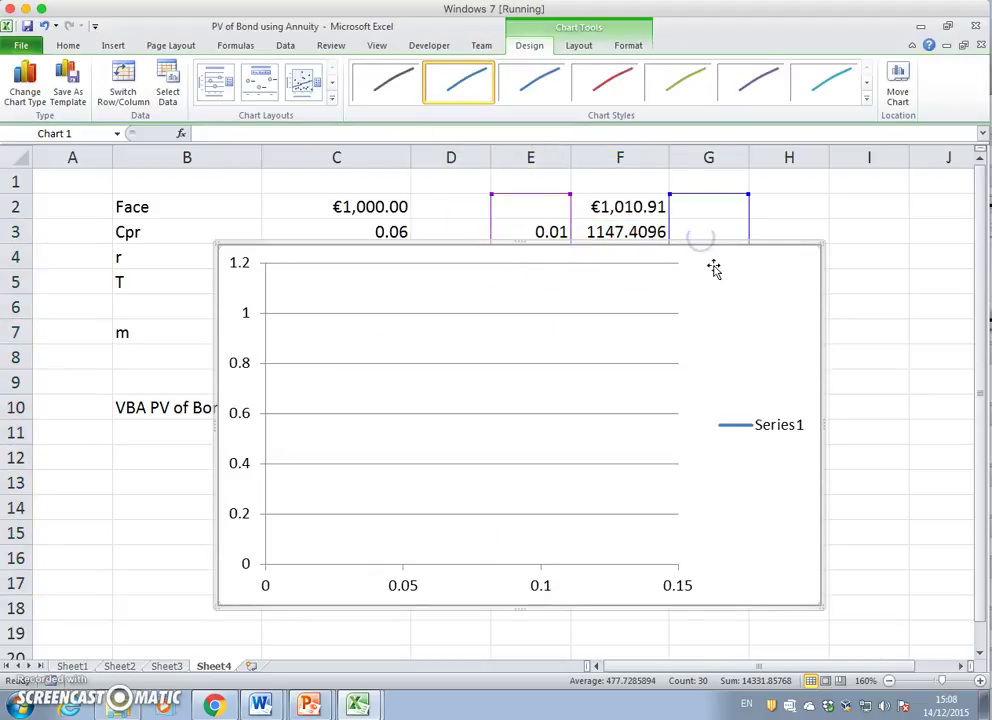
{"action": "left_click", "coordinate": [44, 25]}
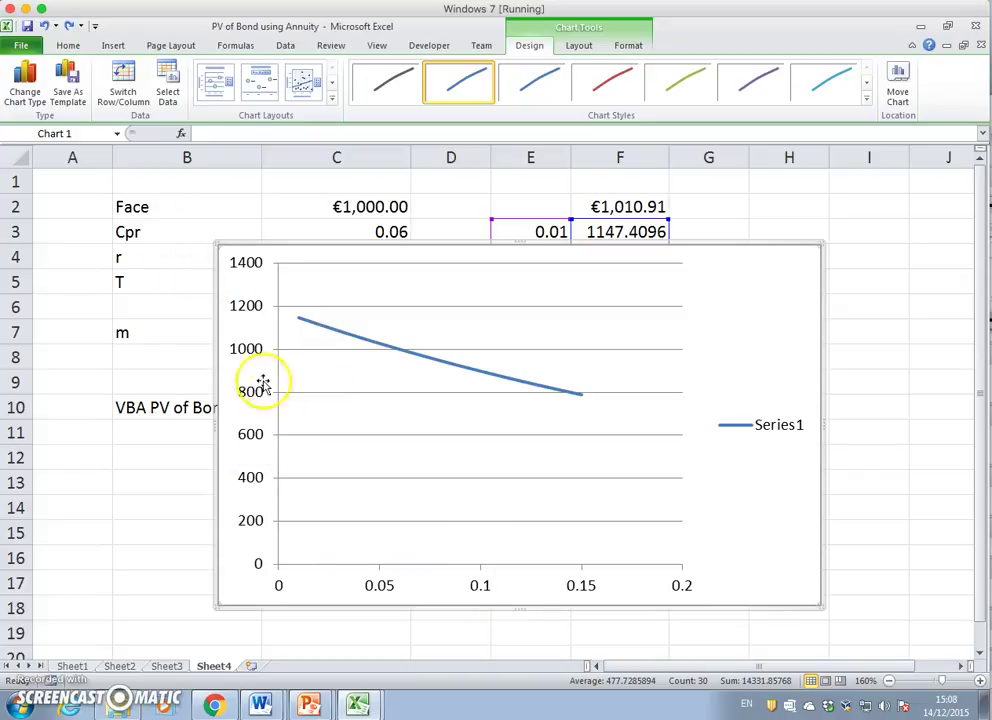
{"action": "left_click_drag", "start_coordinate": [590, 268], "coordinate": [776, 265]}
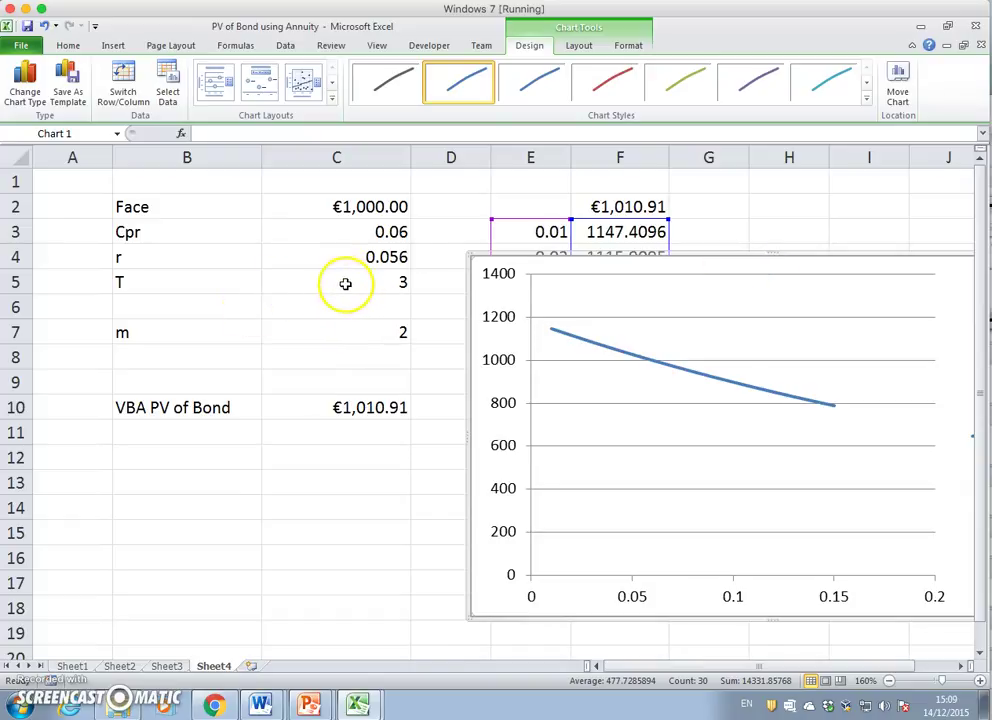
Set the bond maturity T in C5 to 20.
{"action": "left_click", "coordinate": [345, 284]}
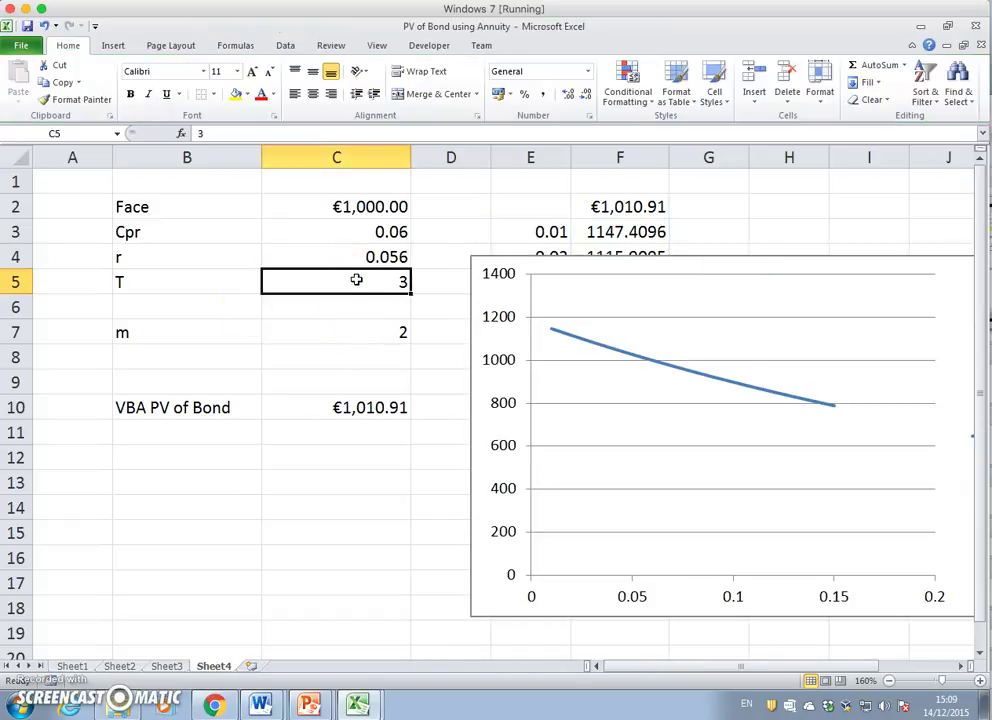
{"action": "type", "text": "20"}
{"action": "key", "text": "Return"}
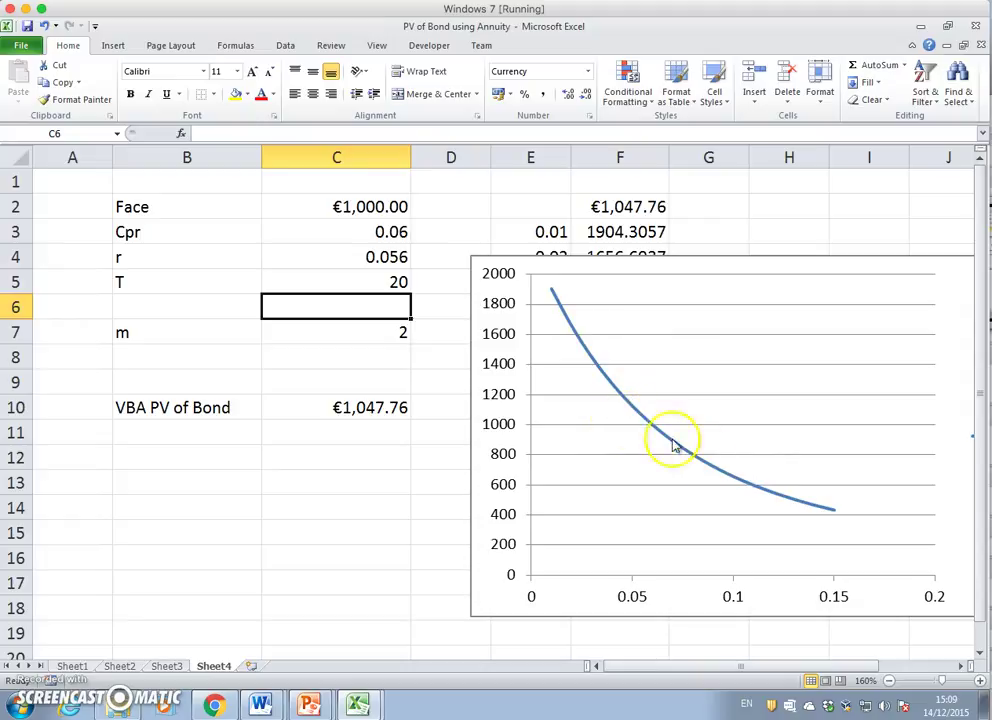
Check the rate r in C4 and re-enter 2 as the value of m in C7.
{"action": "left_click", "coordinate": [365, 255]}
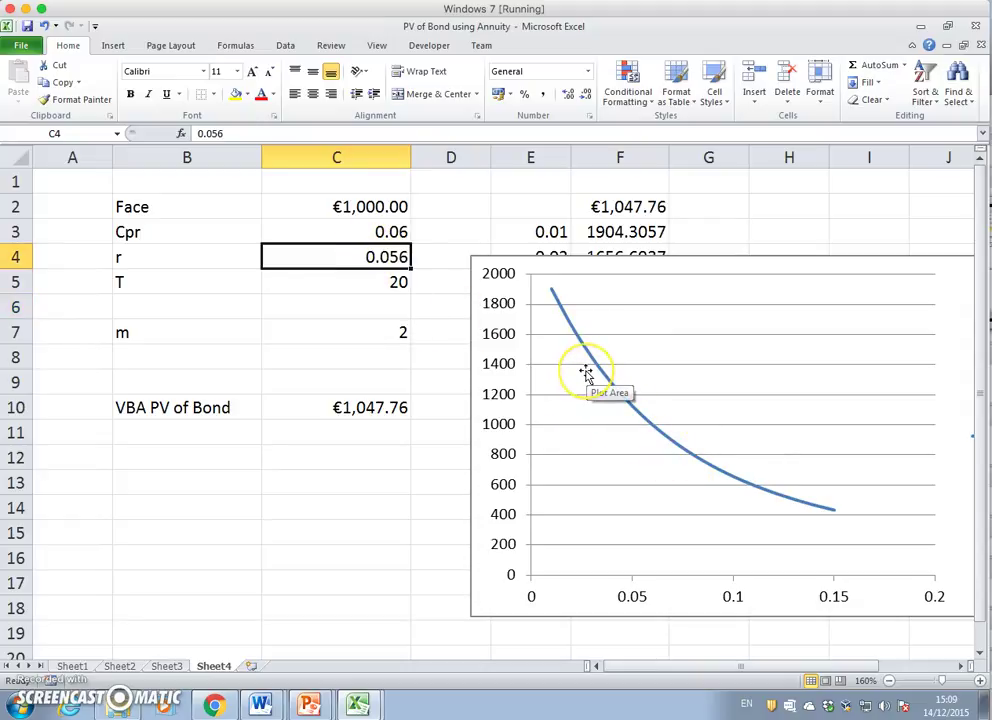
{"action": "left_click", "coordinate": [381, 328]}
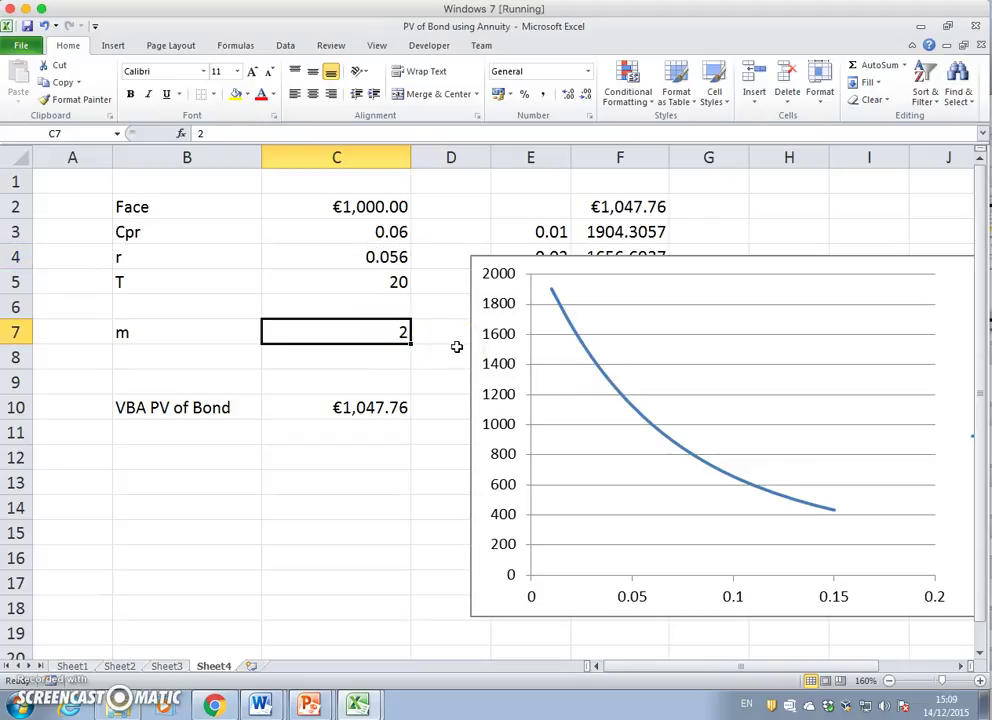
{"action": "key", "text": "Return"}
{"action": "key", "text": "Up"}
{"action": "type", "text": "2"}
{"action": "key", "text": "Return"}
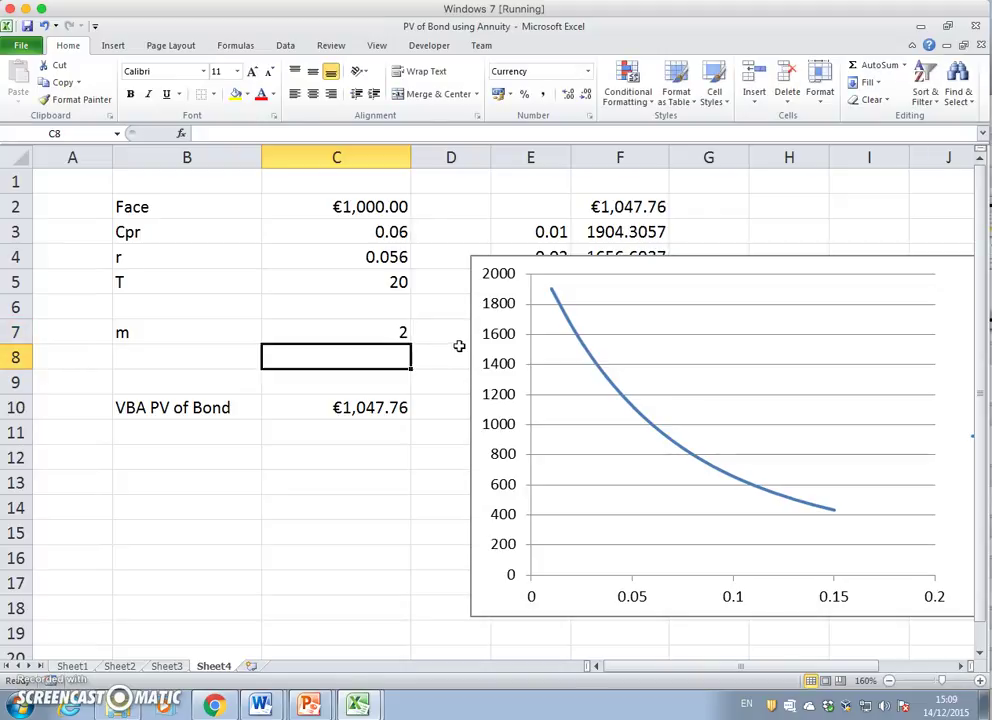
Switch the maturity T in C5 to 3 and back to 20 to compare the two price curves in the chart.
{"action": "left_click", "coordinate": [389, 280]}
{"action": "type", "text": "3"}
{"action": "key", "text": "Return"}
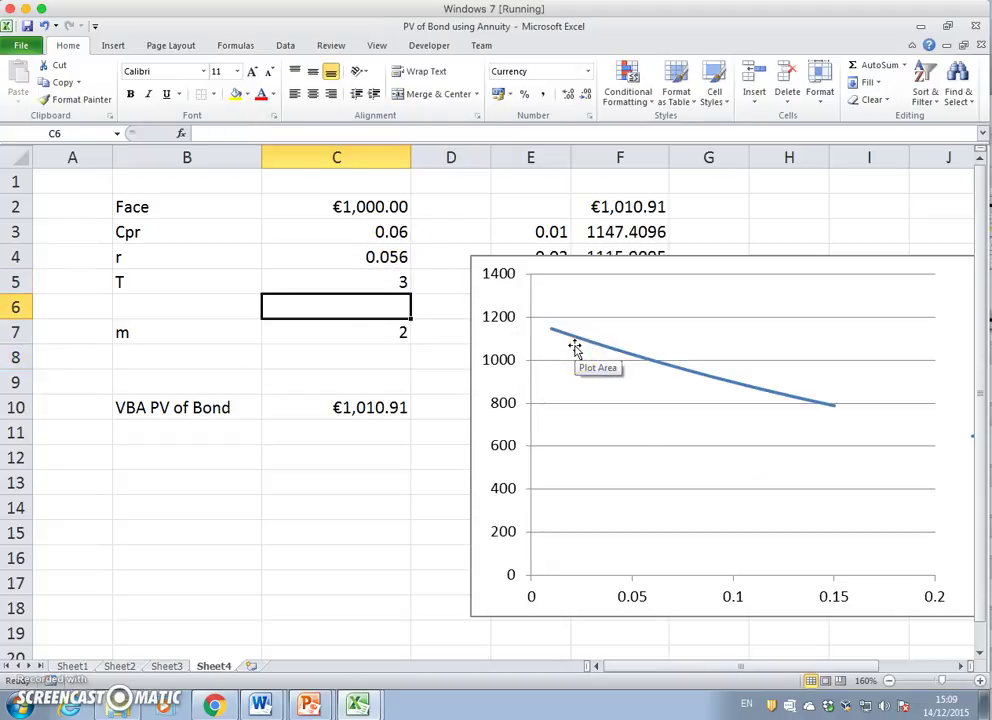
{"action": "left_click", "coordinate": [388, 286]}
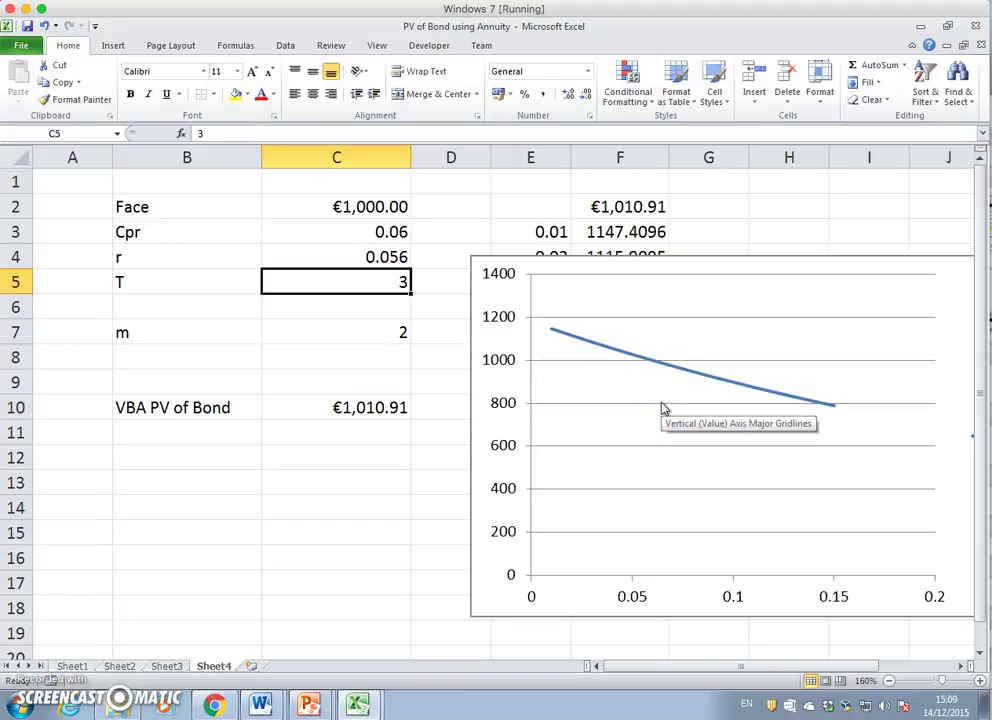
{"action": "type", "text": "20"}
{"action": "key", "text": "Return"}
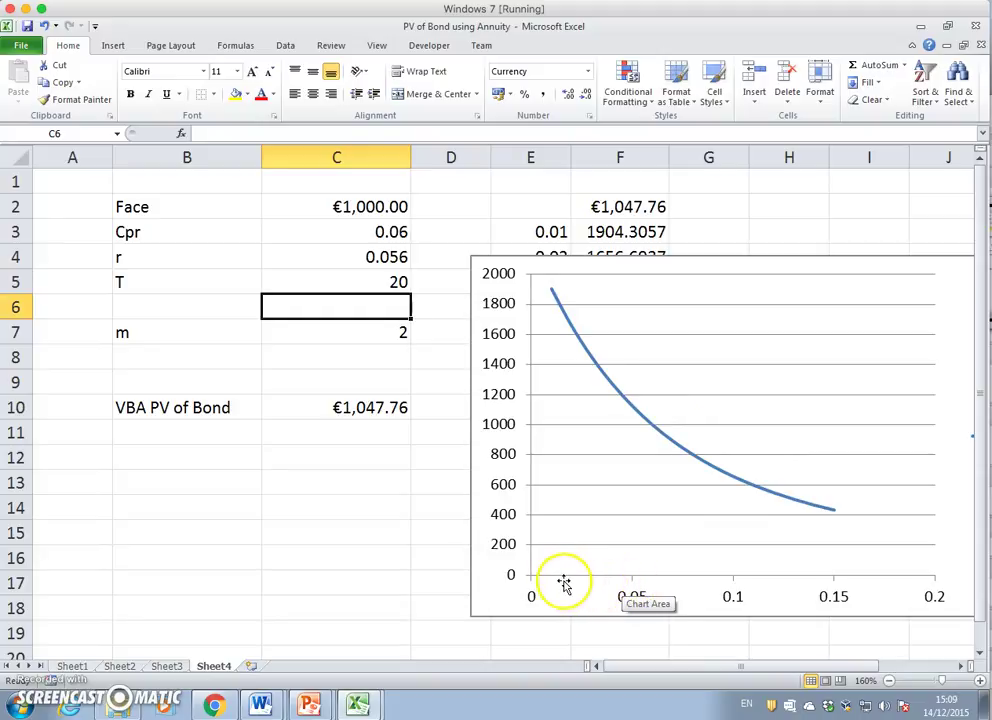
{"action": "mouse_move", "coordinate": [567, 325]}
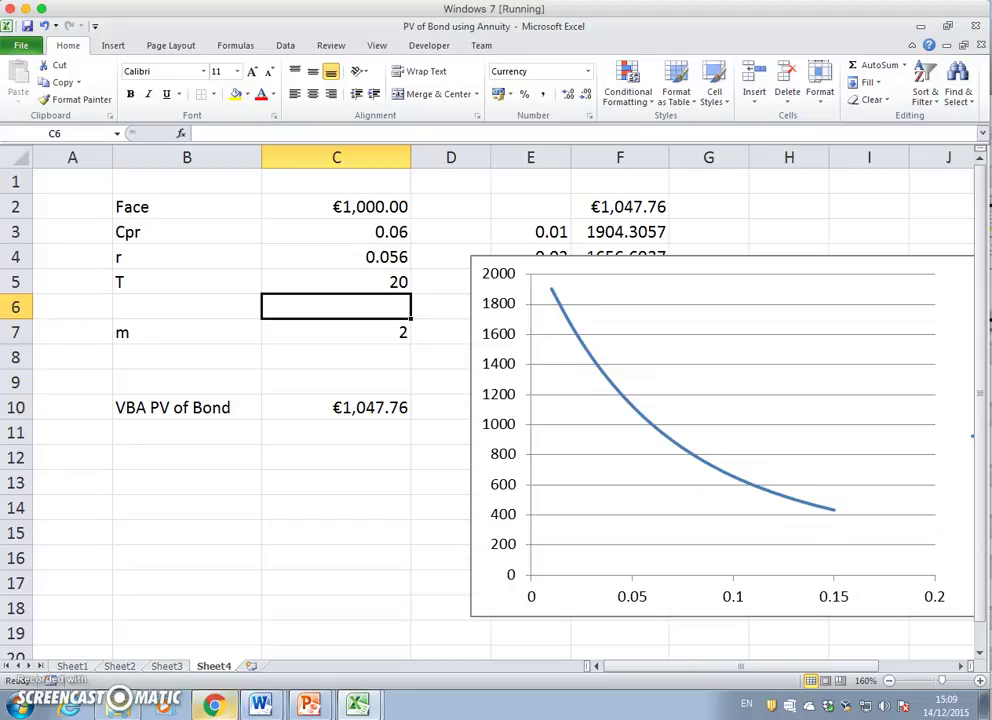
{"action": "mouse_move", "coordinate": [213, 705]}
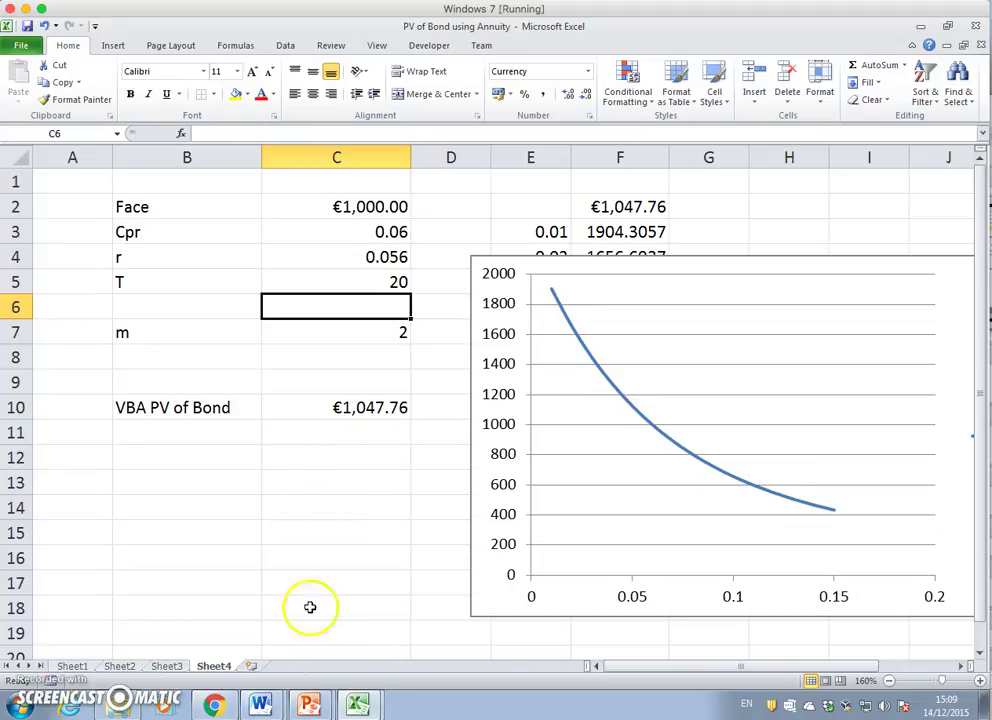